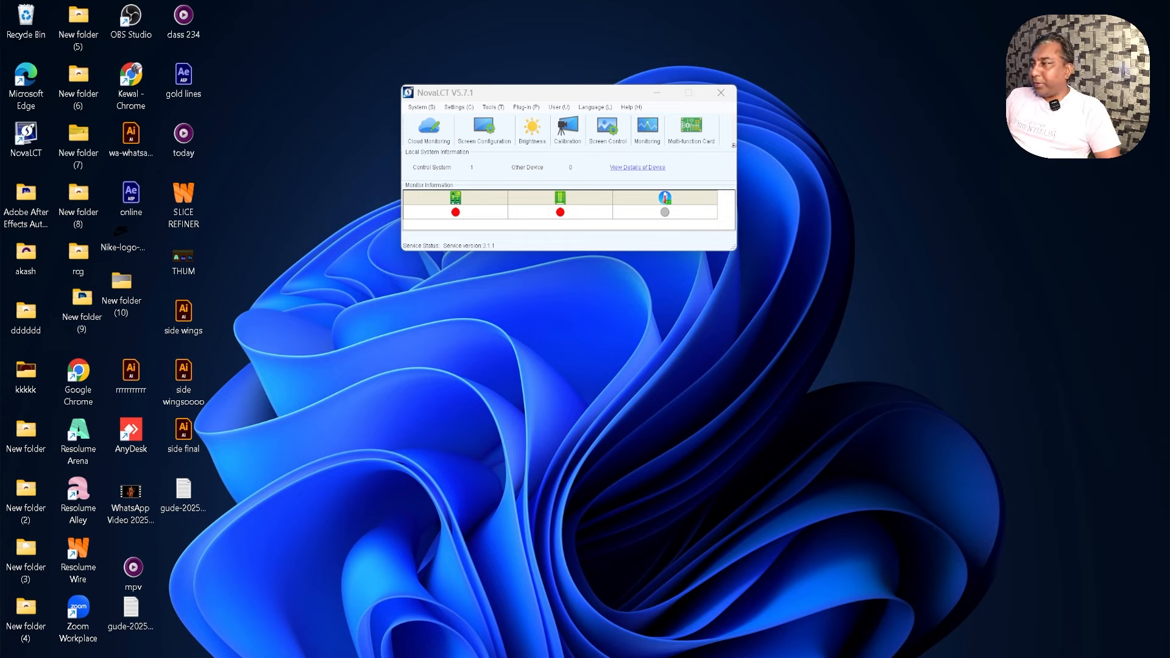
left_click_drag(573, 94, 583, 94)
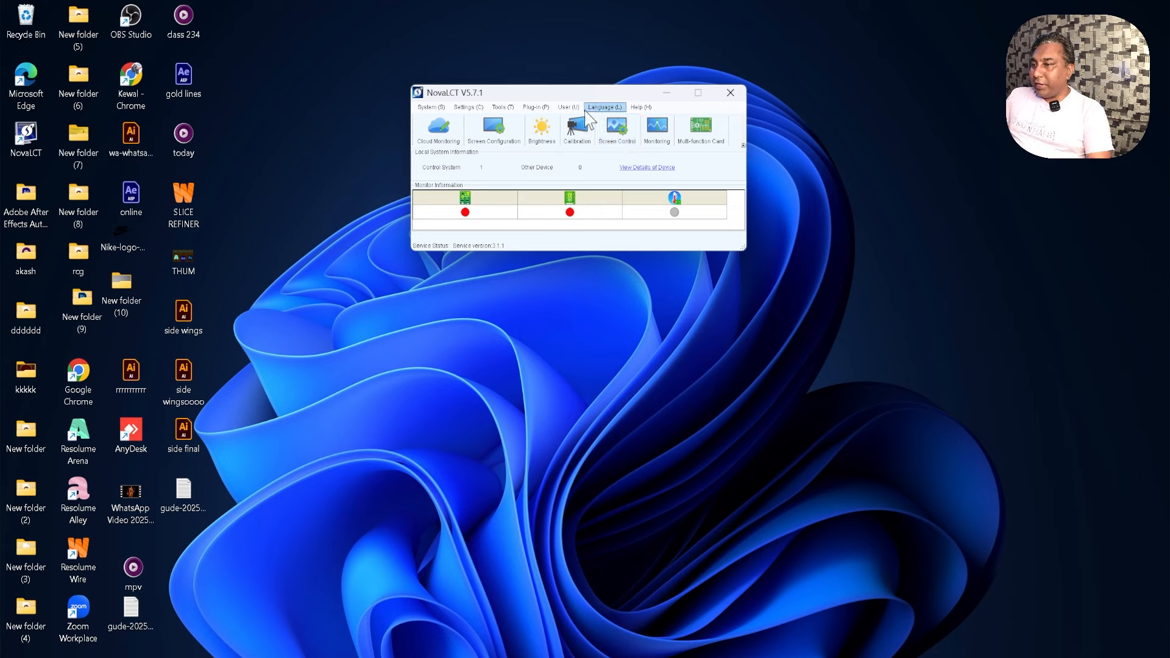
left_click(571, 108)
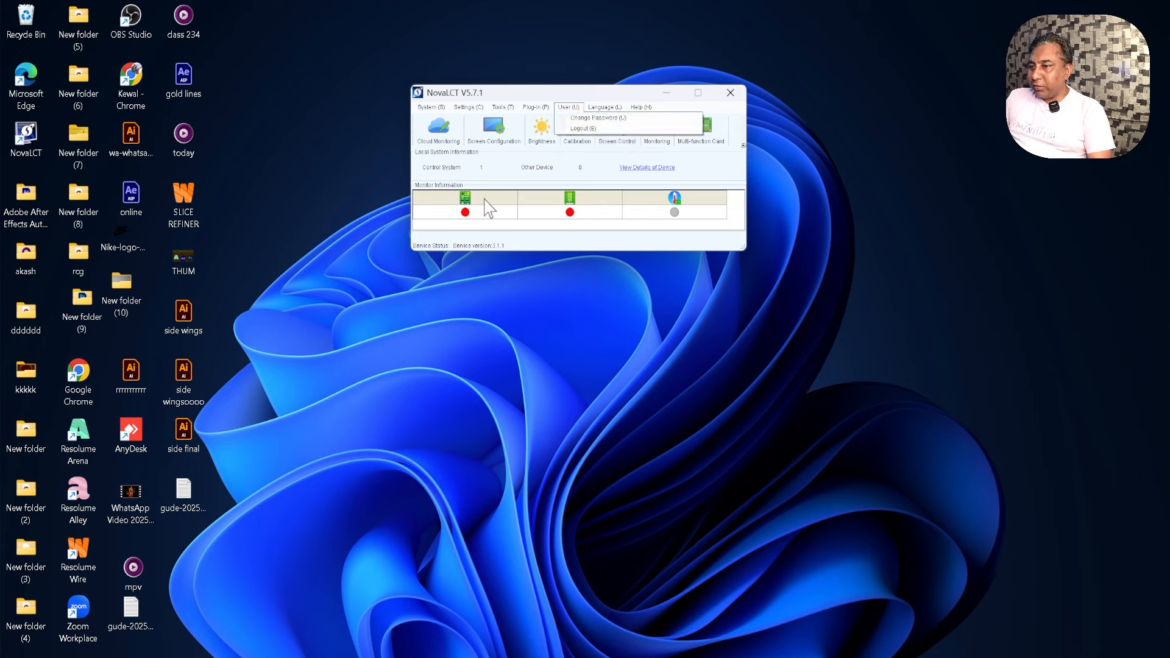
left_click(538, 272)
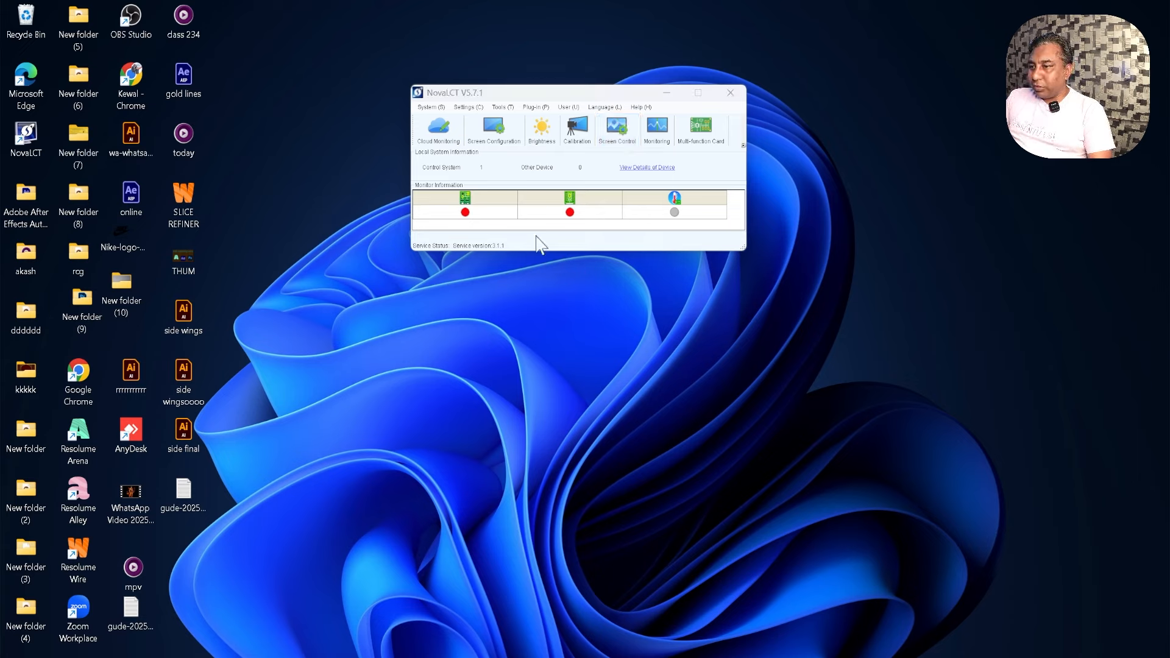
Open the screen configuration for the connected device and view its sending card and receiving card settings.
left_click(491, 129)
left_click(616, 219)
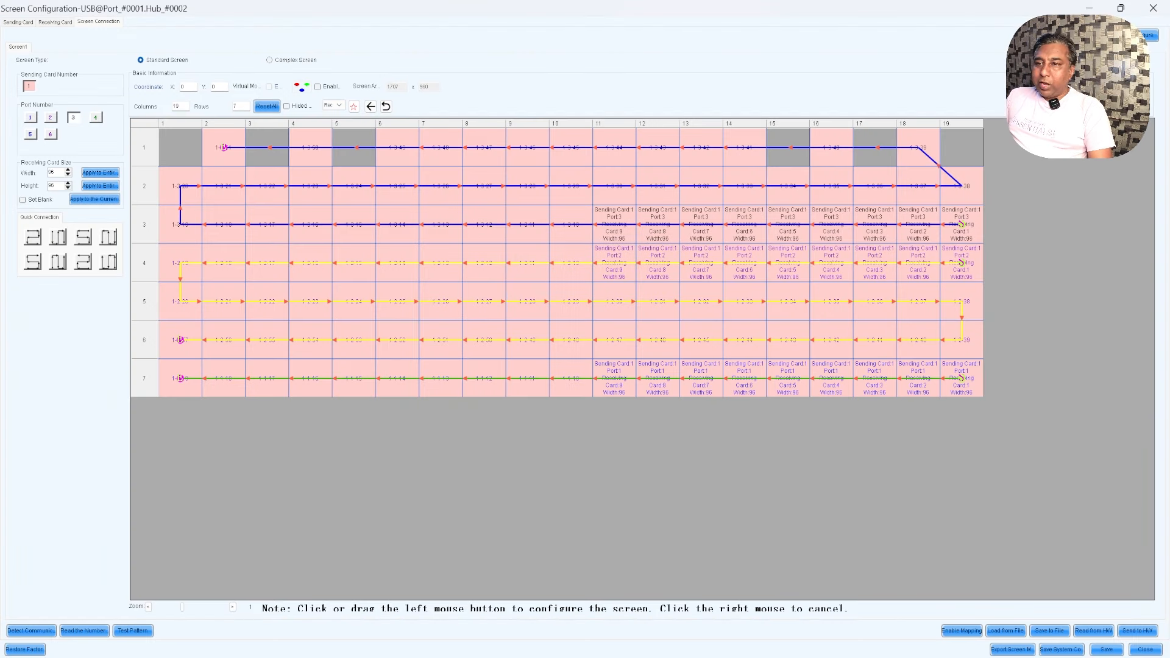
left_click(18, 22)
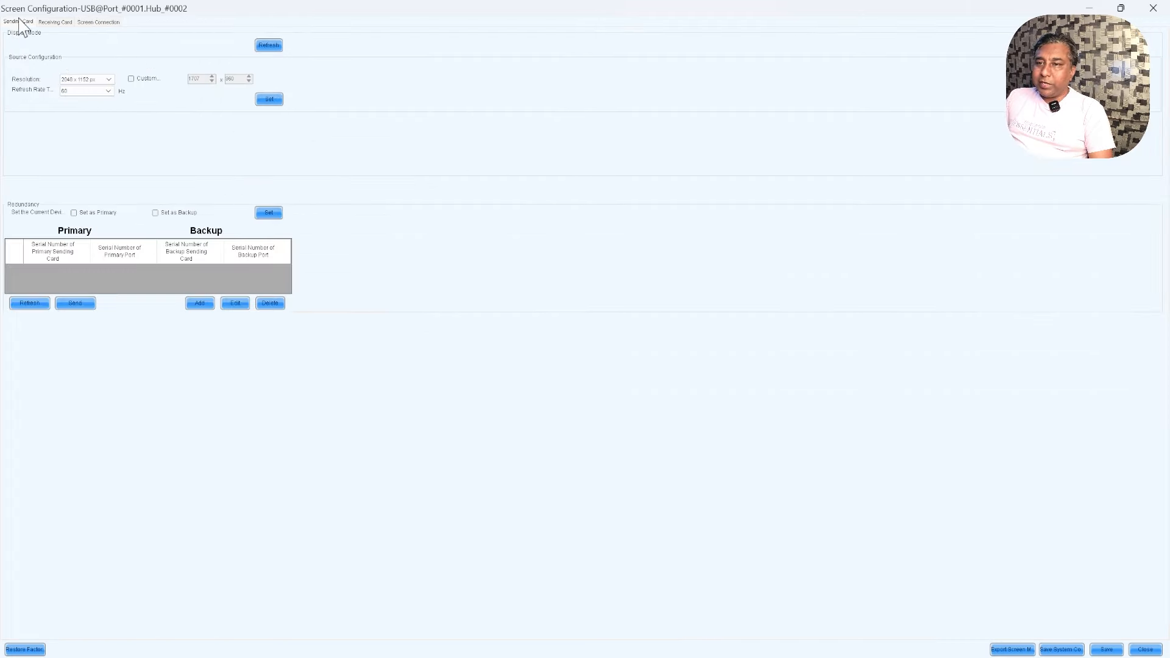
left_click(55, 22)
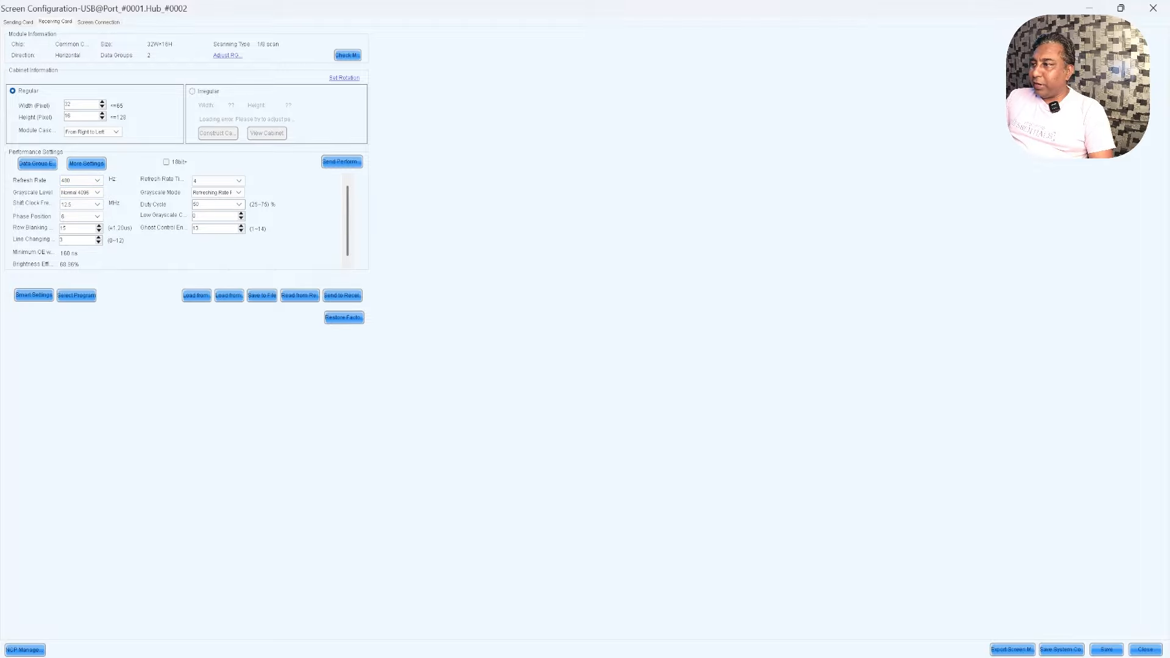
Restore the Screen Configuration window from full screen, enlarge it on three sides and reposition it on the desktop.
left_click(1120, 8)
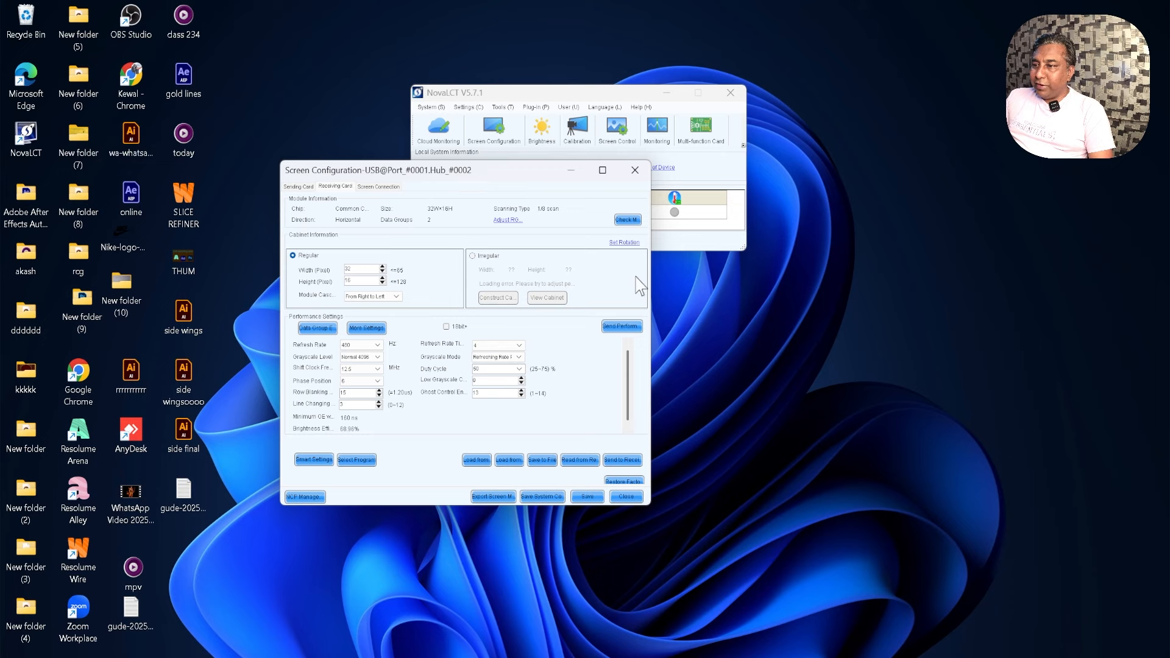
left_click_drag(652, 305, 797, 297)
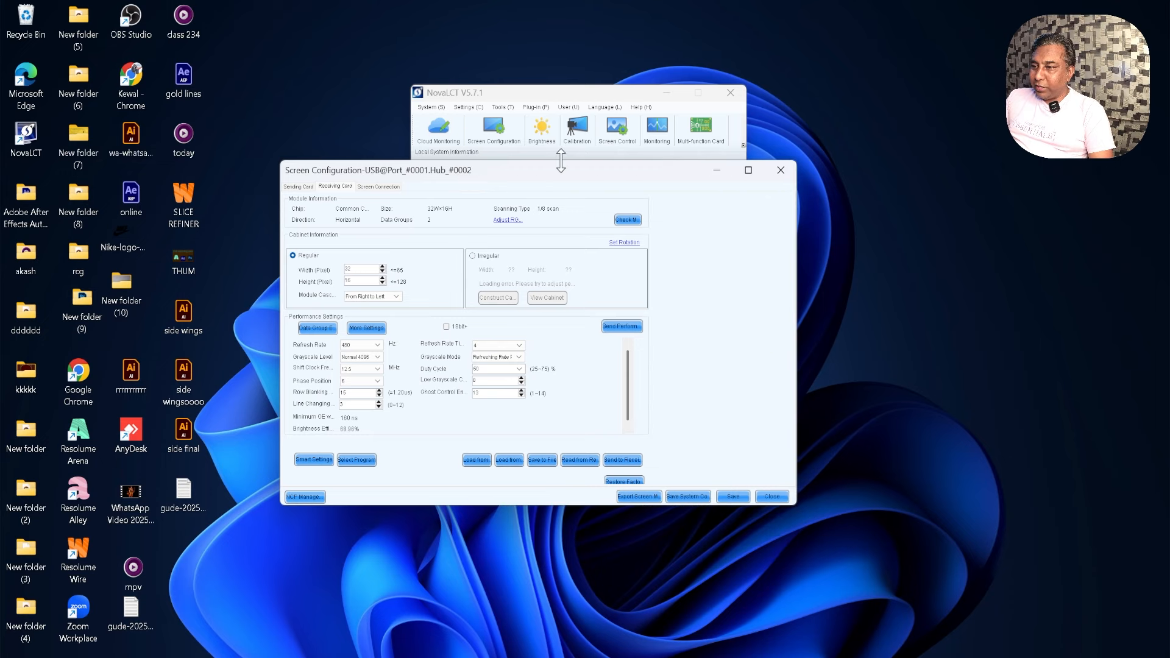
left_click_drag(562, 159, 579, 63)
left_click_drag(470, 505, 470, 568)
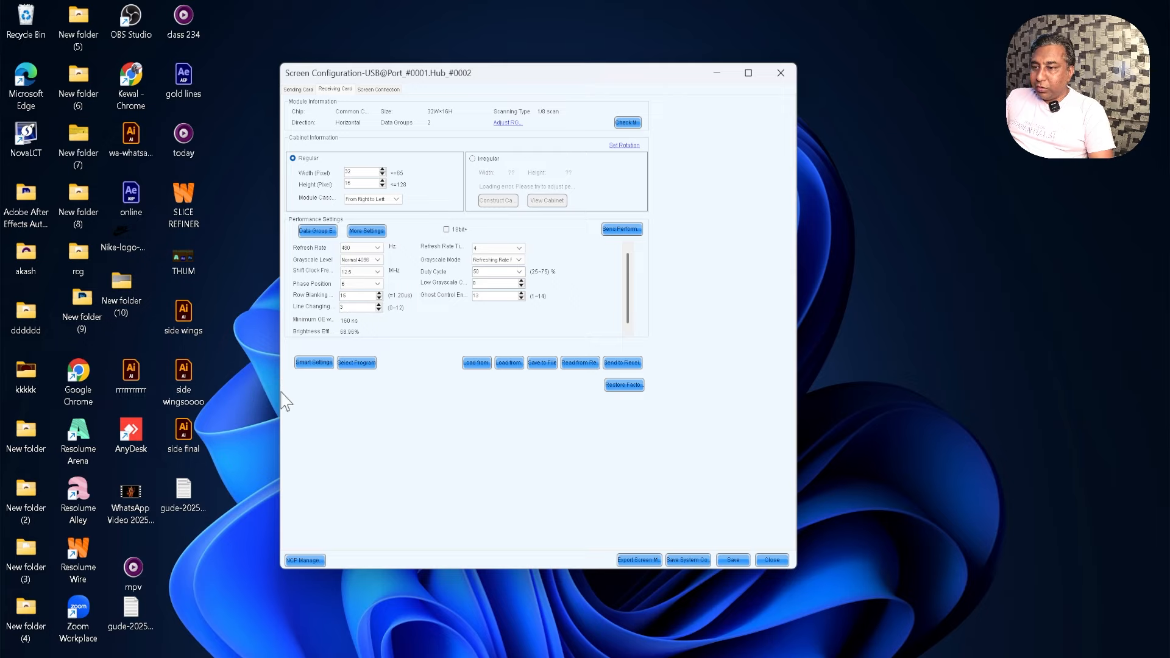
left_click_drag(561, 75, 503, 58)
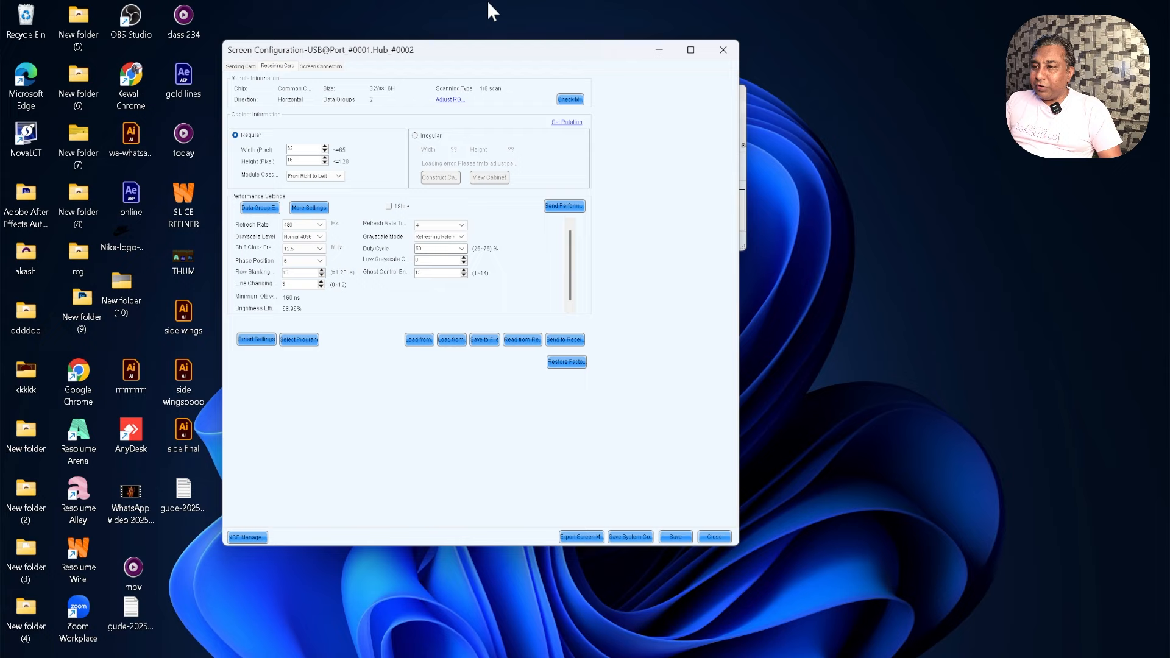
Try to read the configuration back from the receiving card at the default card and port address.
left_click(523, 342)
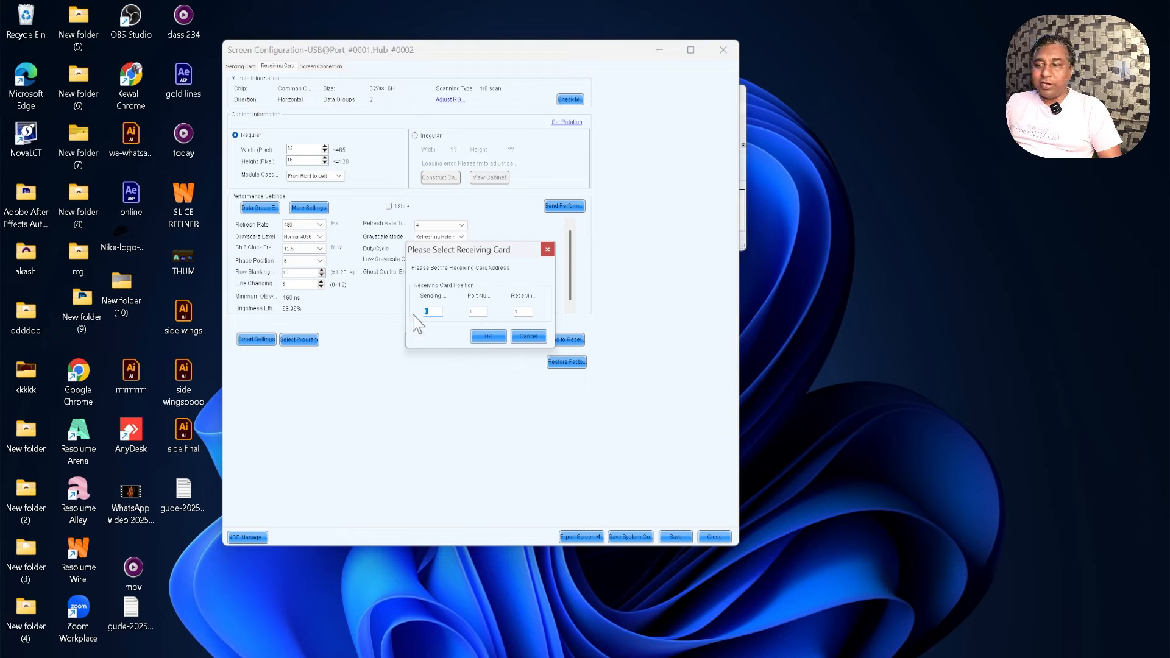
left_click(487, 337)
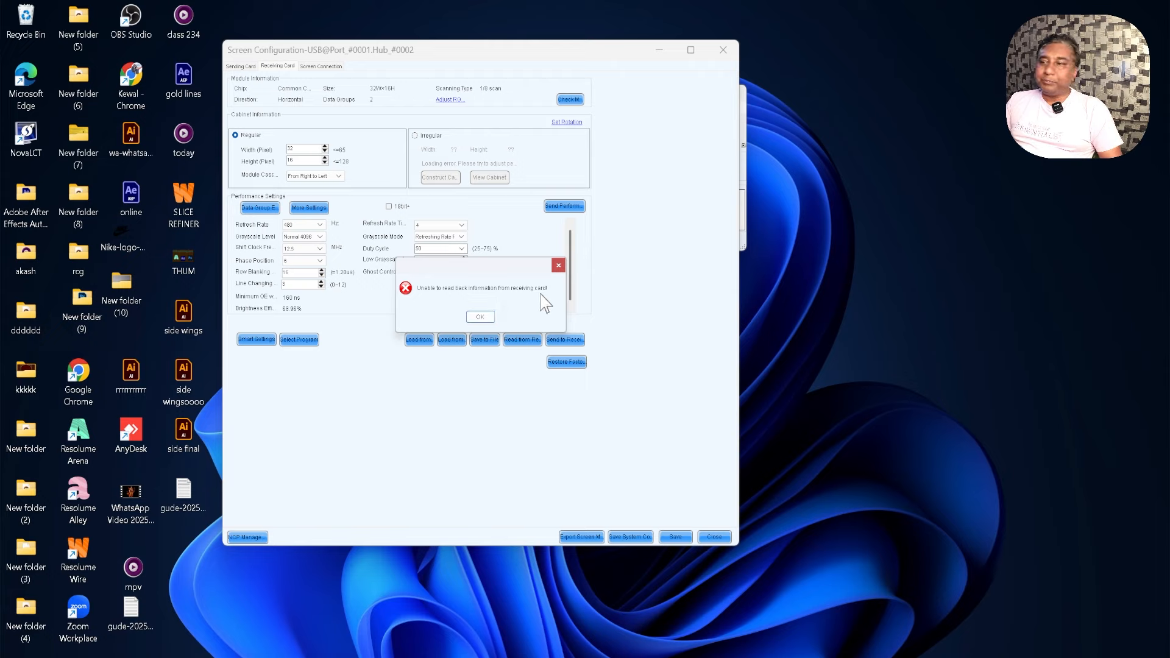
left_click(559, 265)
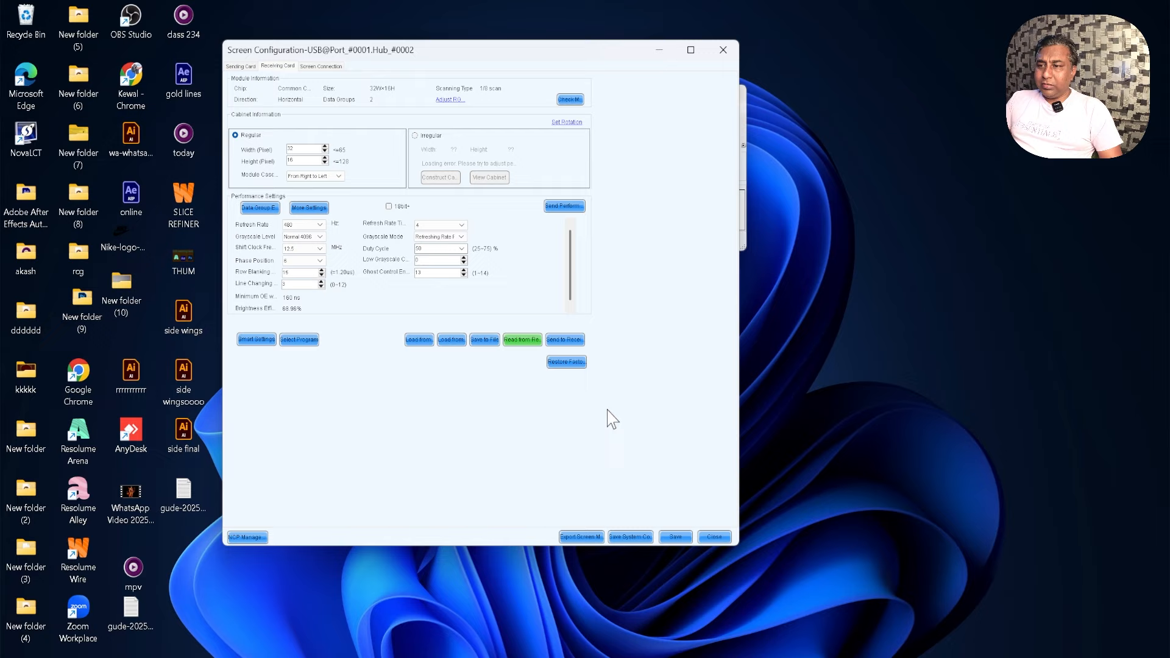
Show the screen connection layout and maximize the Screen Configuration window.
left_click_drag(489, 58, 495, 65)
left_click(328, 74)
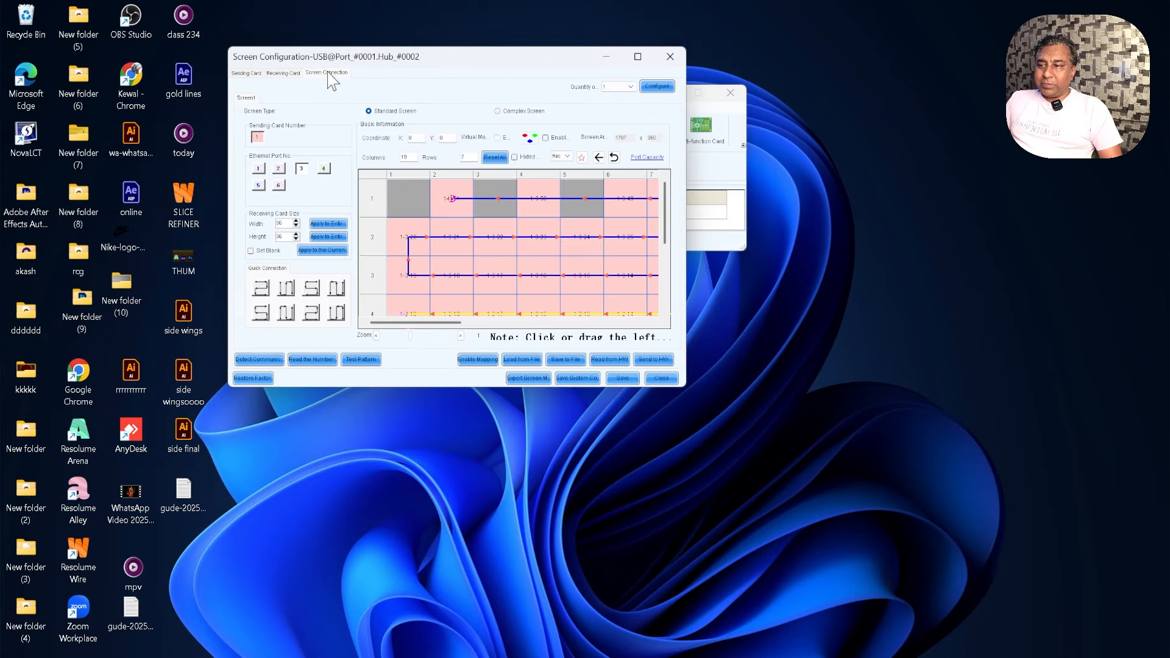
left_click(639, 58)
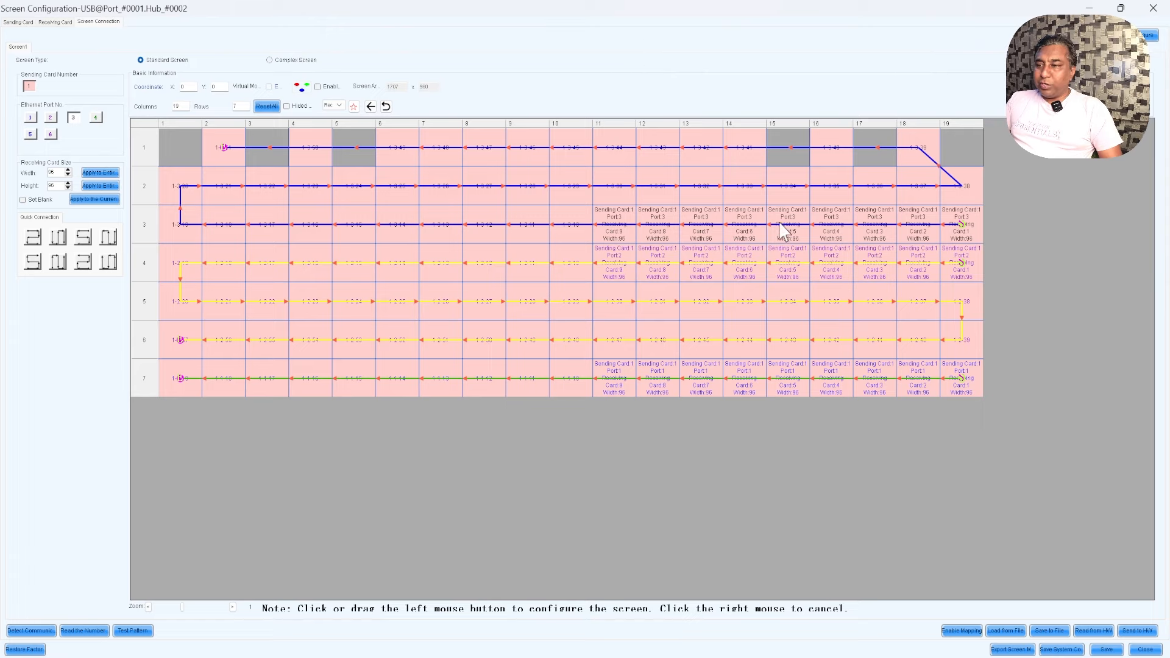
Clear the existing cabinet layout by reducing the standard screen to 1 column and 1 row.
mouse_move(786, 275)
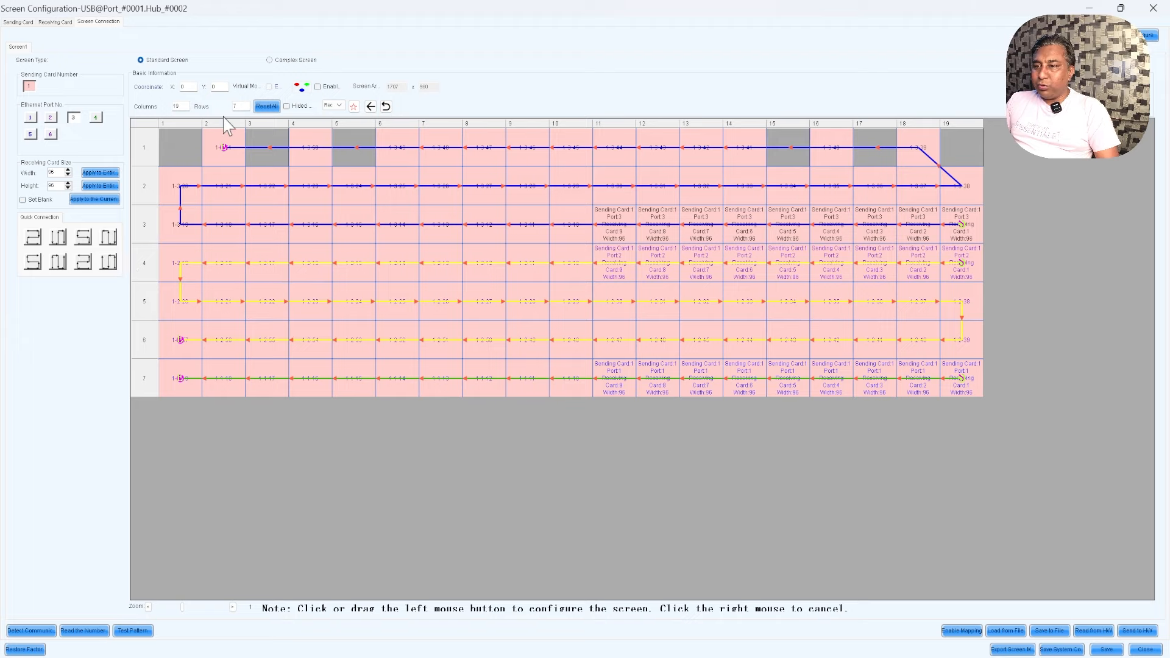
double_click(177, 106)
type("1")
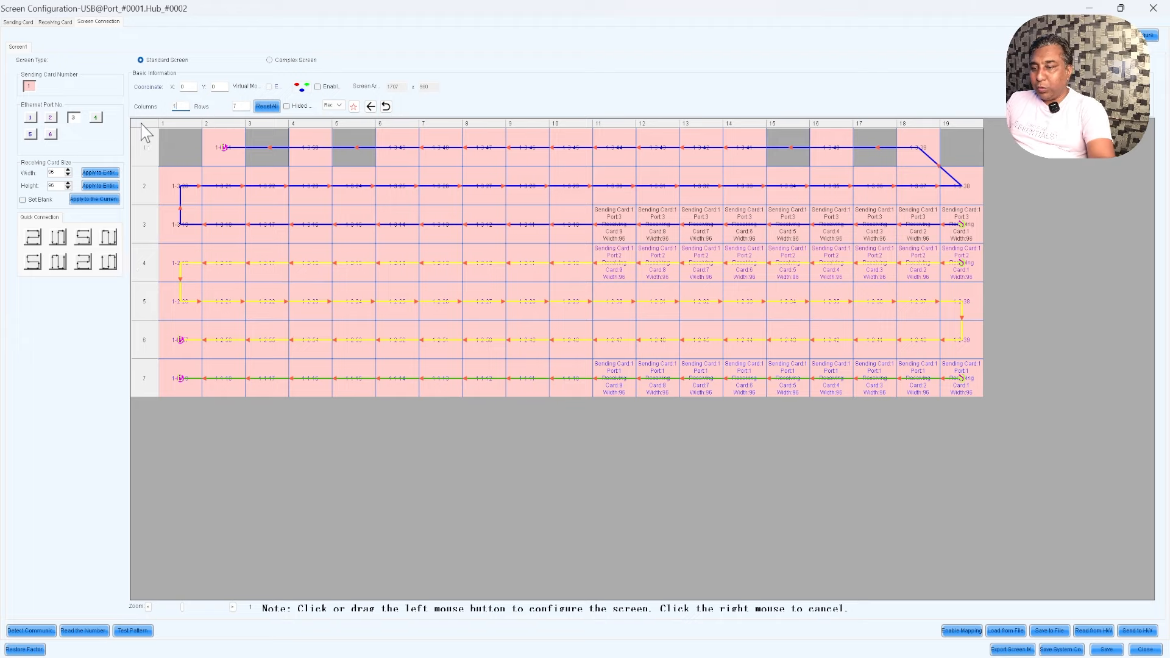
double_click(241, 106)
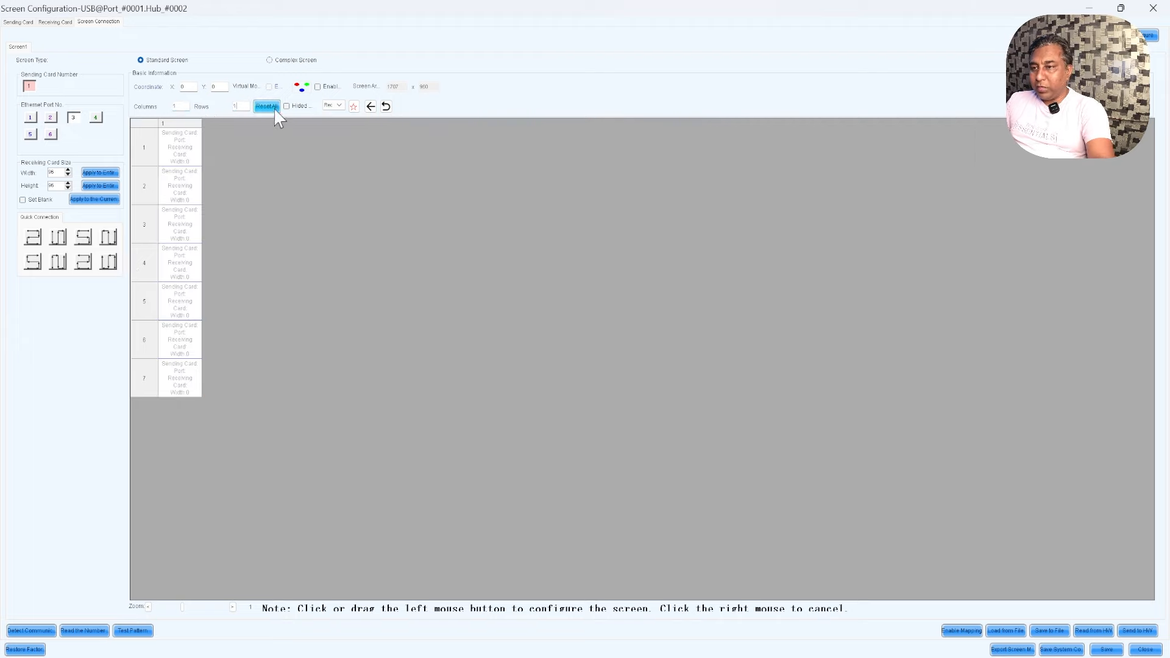
type("1")
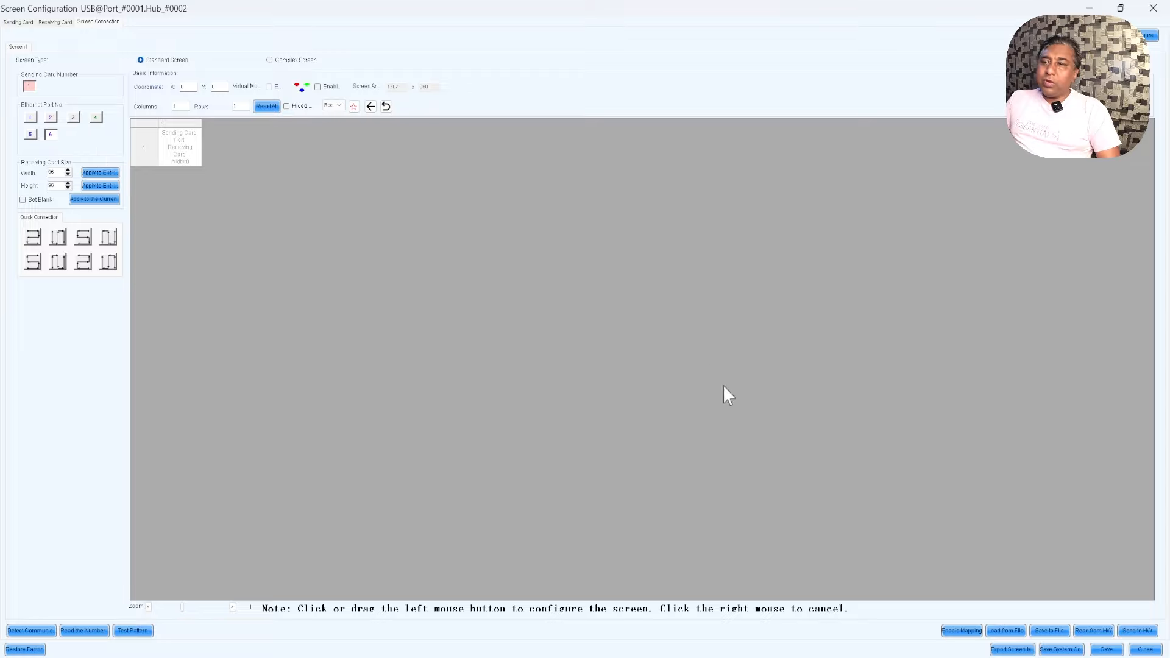
Set the standard screen layout to 20 columns and 8 rows.
double_click(174, 106)
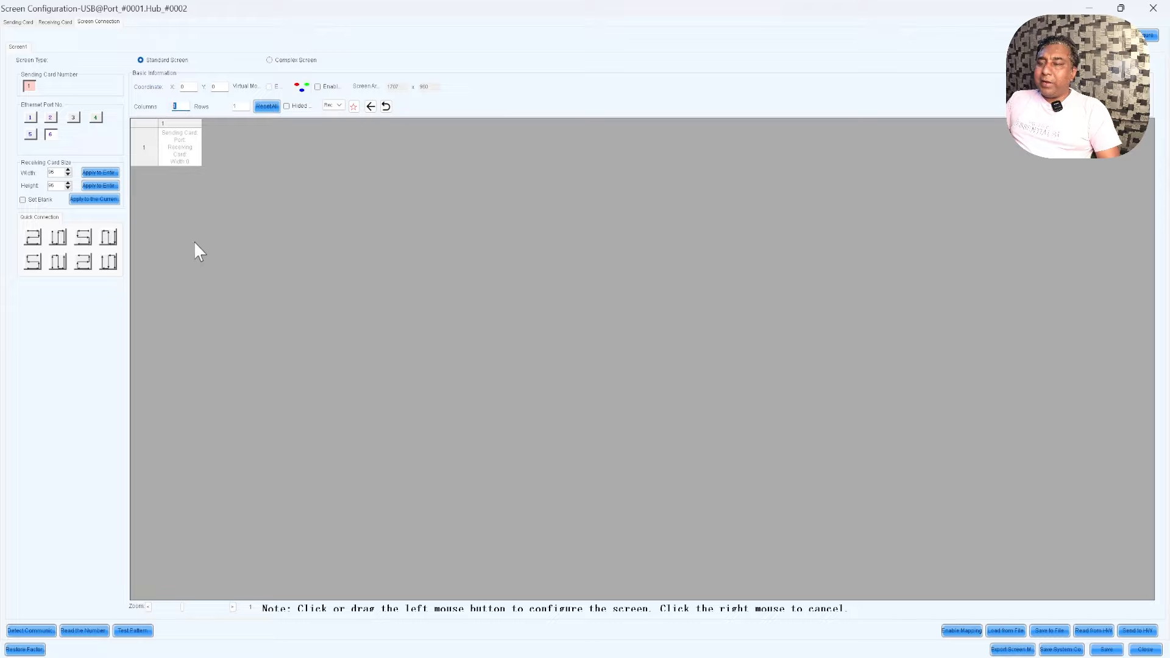
type("20")
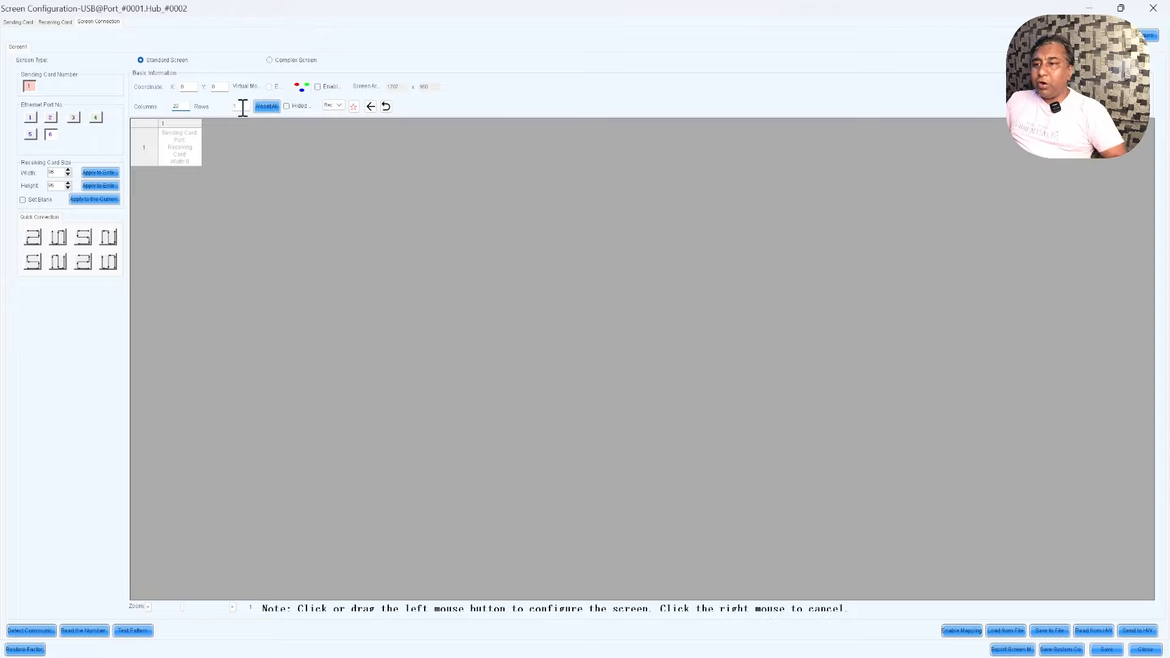
double_click(237, 106)
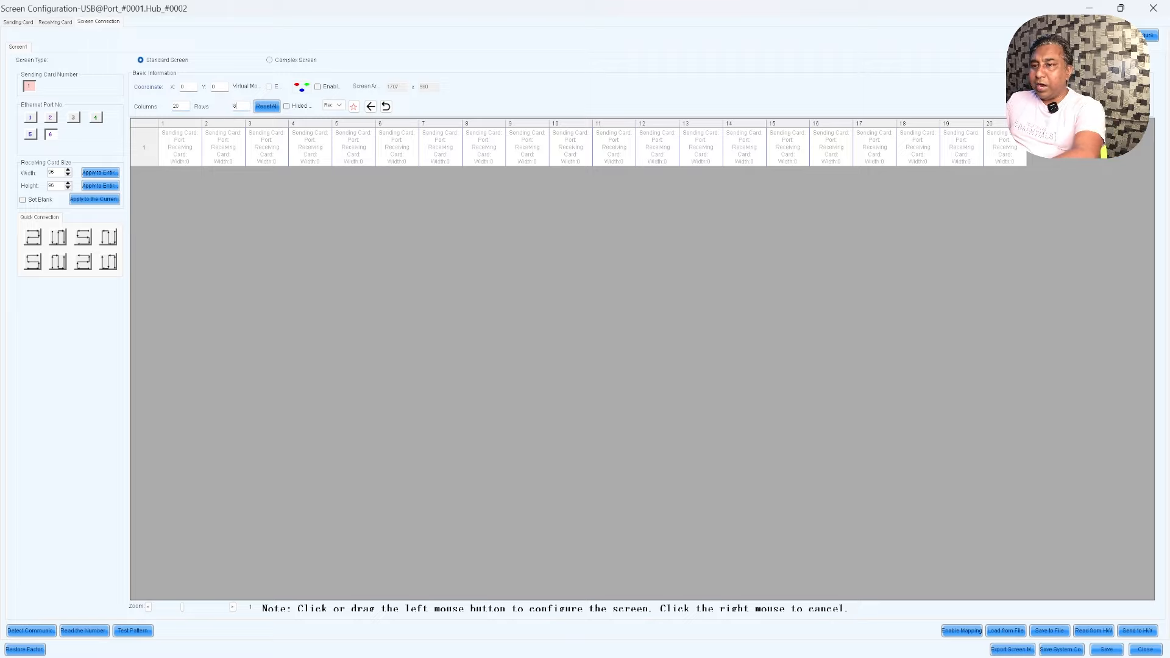
left_click(267, 106)
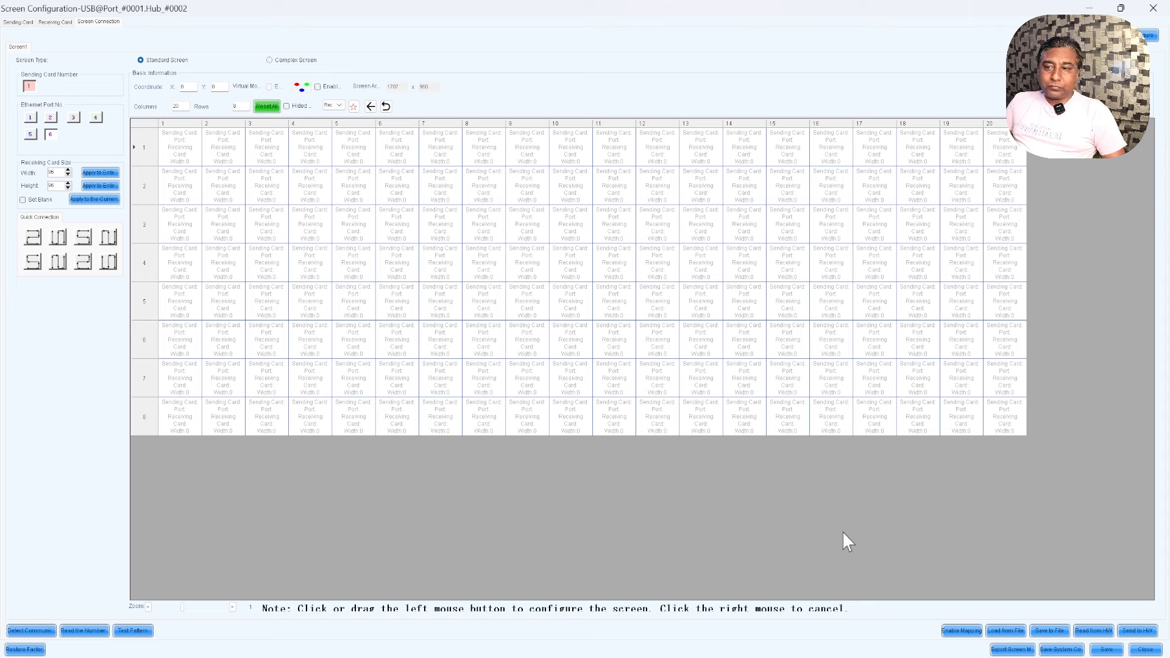
double_click(54, 173)
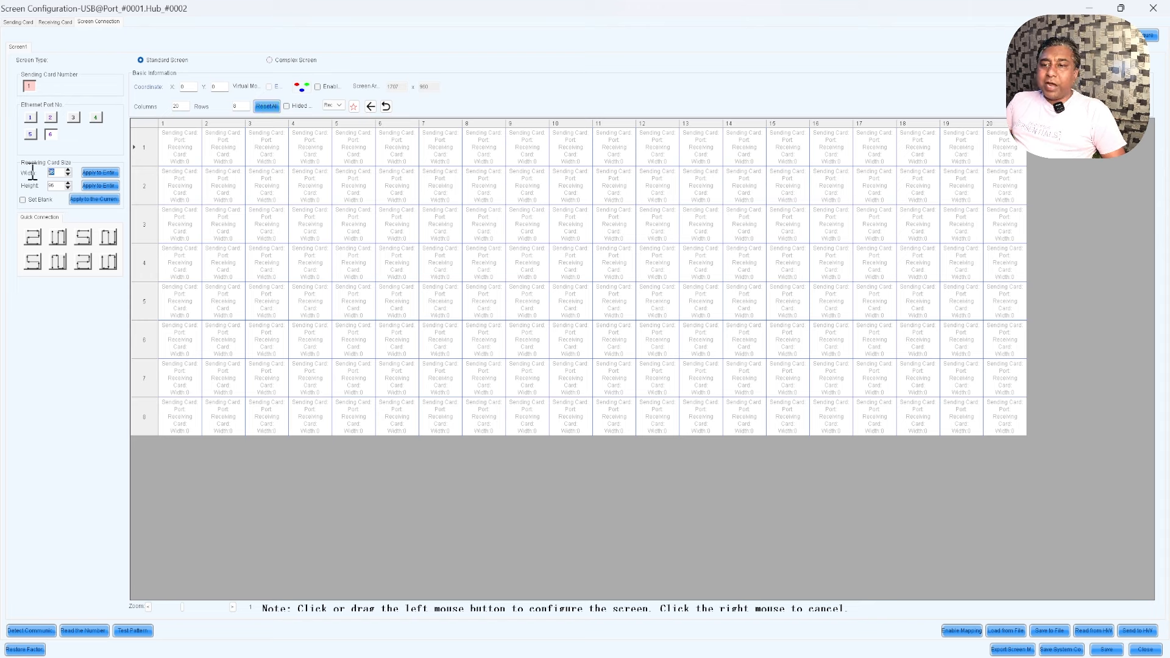
double_click(54, 185)
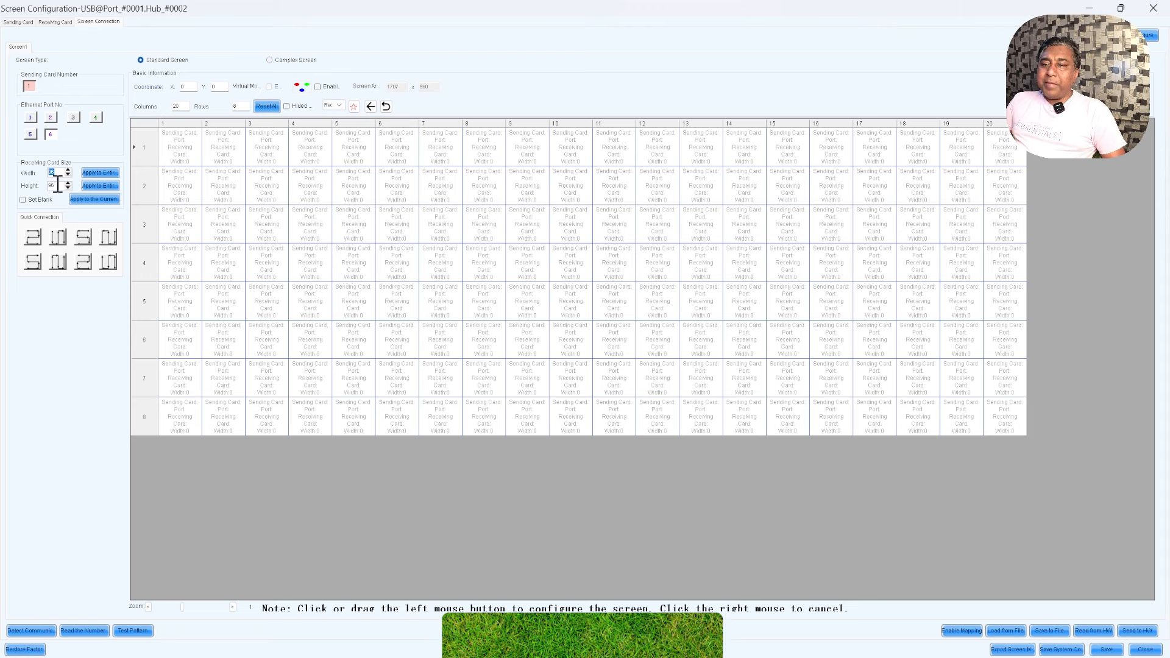
left_click(314, 459)
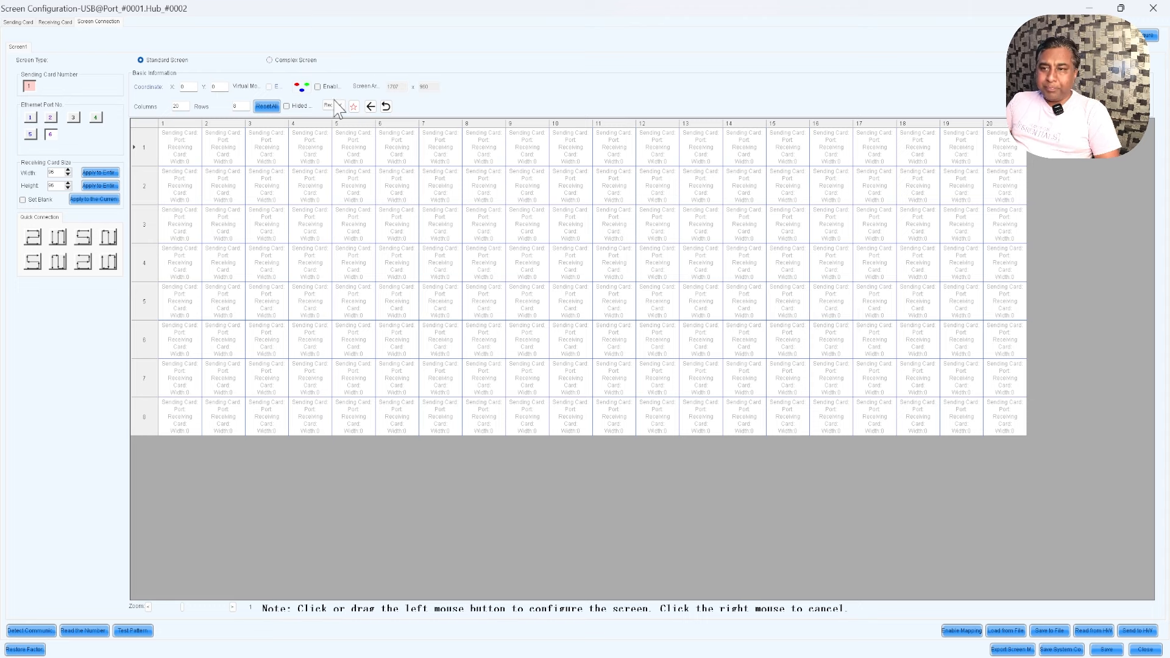
Select Ethernet port 1 and set the receiving card size to 120 wide by 120 high.
left_click(30, 118)
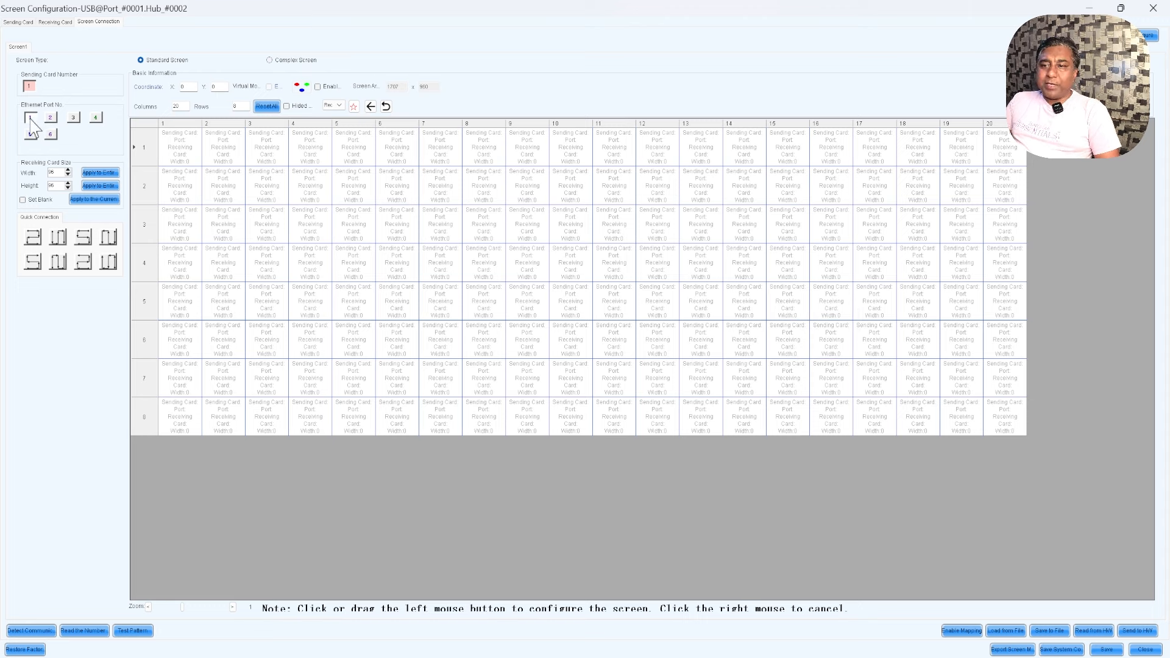
double_click(56, 173)
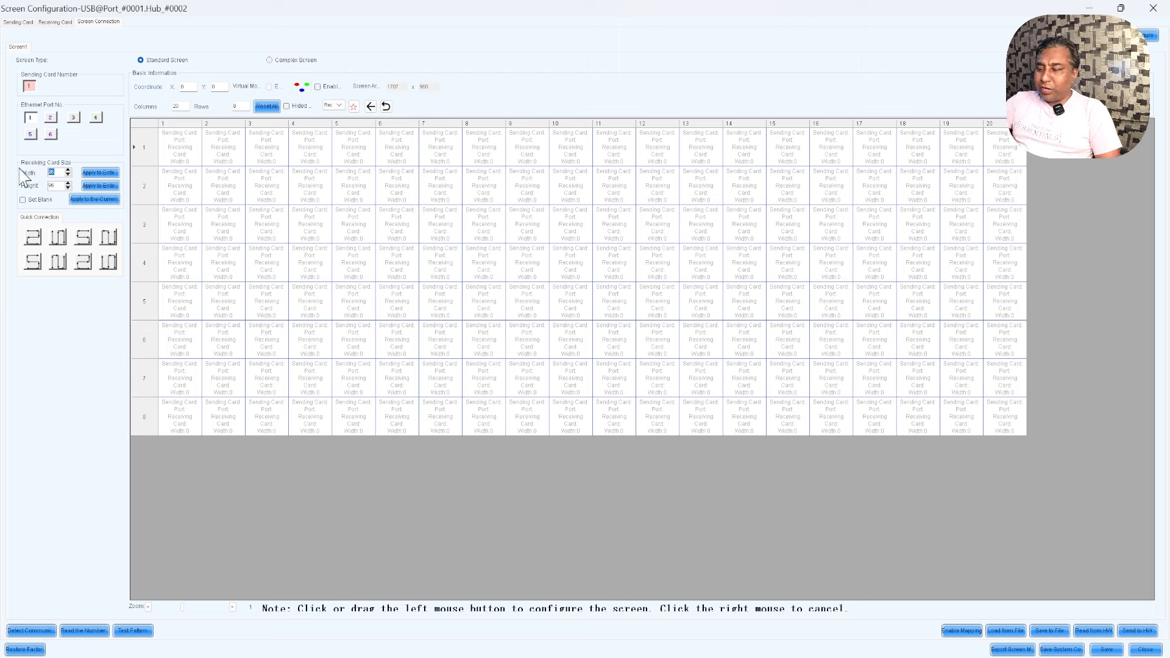
type("120")
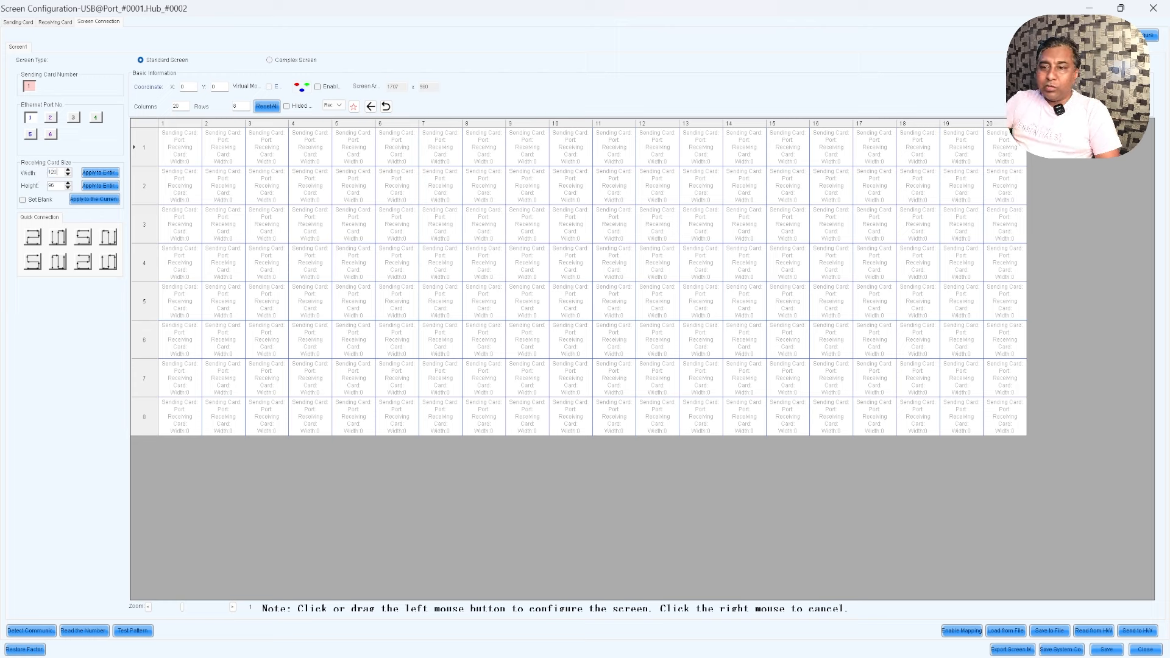
double_click(58, 185)
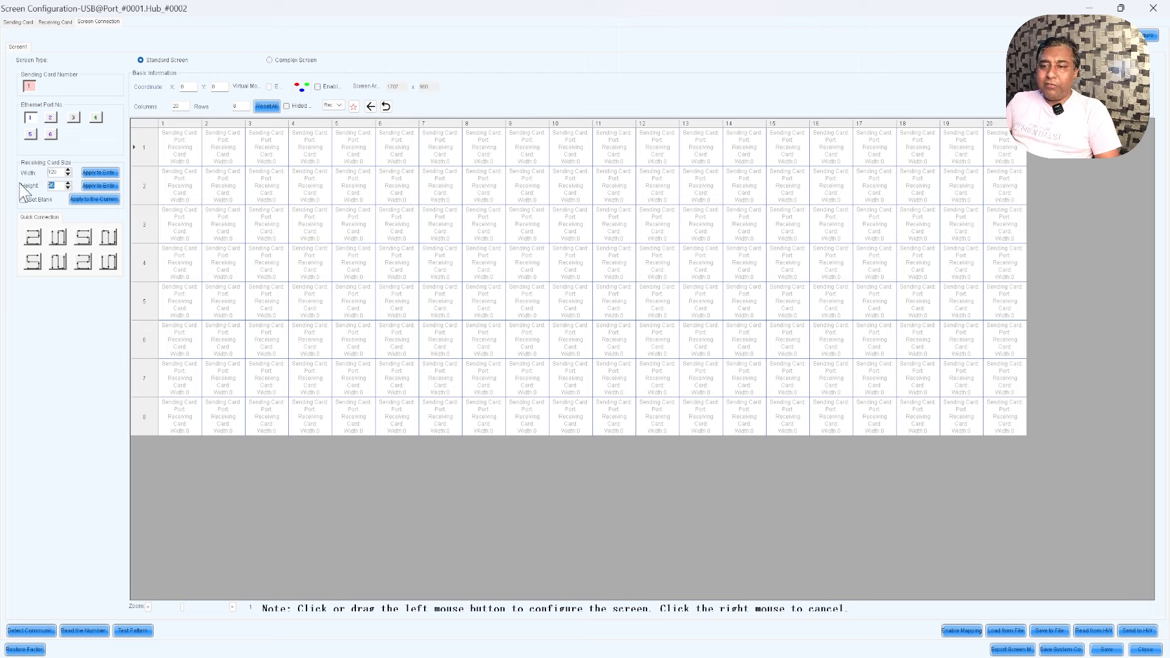
type("120")
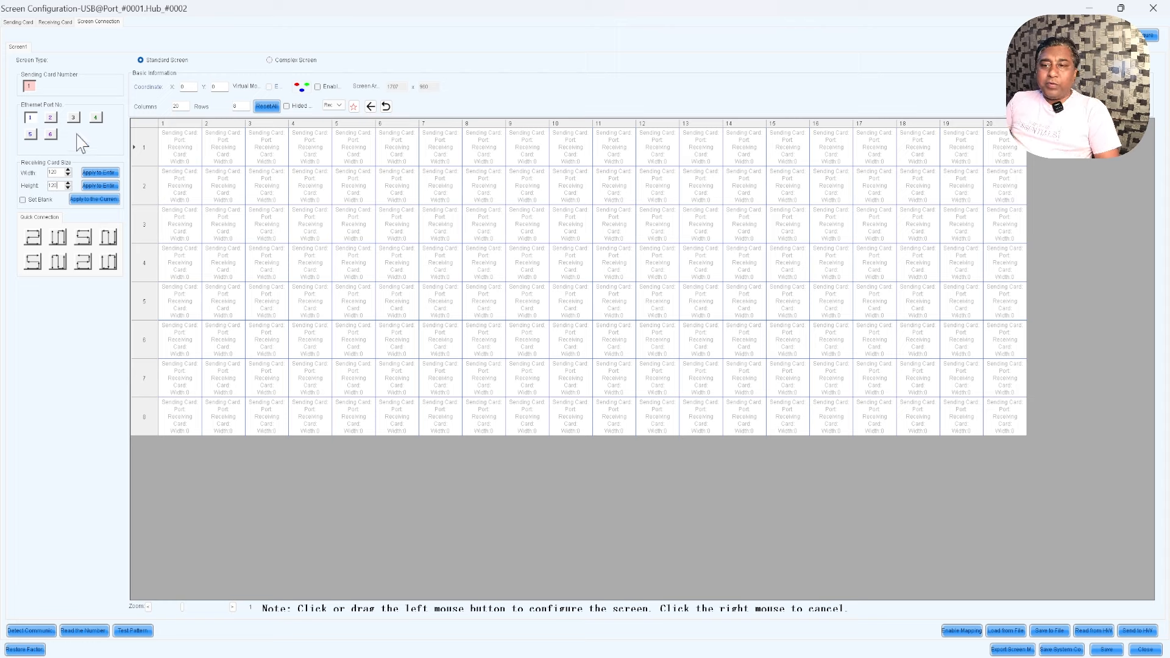
Connect rows 8 and 7 to port 1 in a serpentine path from column 1 of row 8, returning to column 1 of row 7.
left_click(185, 424)
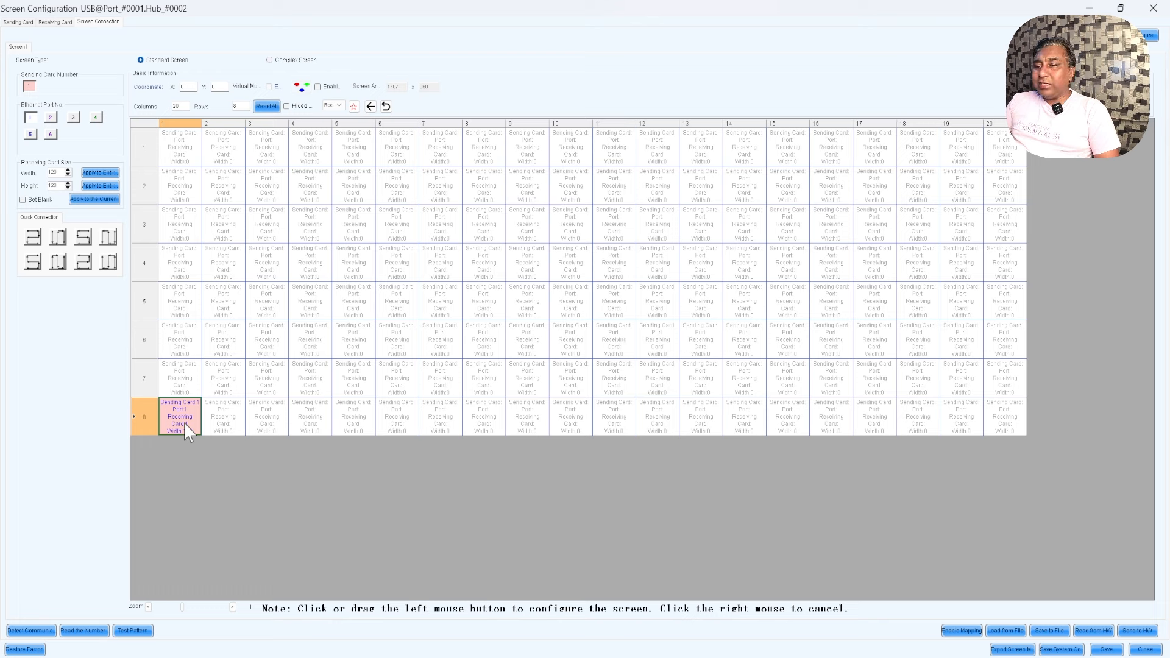
mouse_move(186, 426)
left_mouse_down()
mouse_move(1006, 417)
mouse_move(1006, 378)
mouse_move(181, 379)
left_mouse_up()
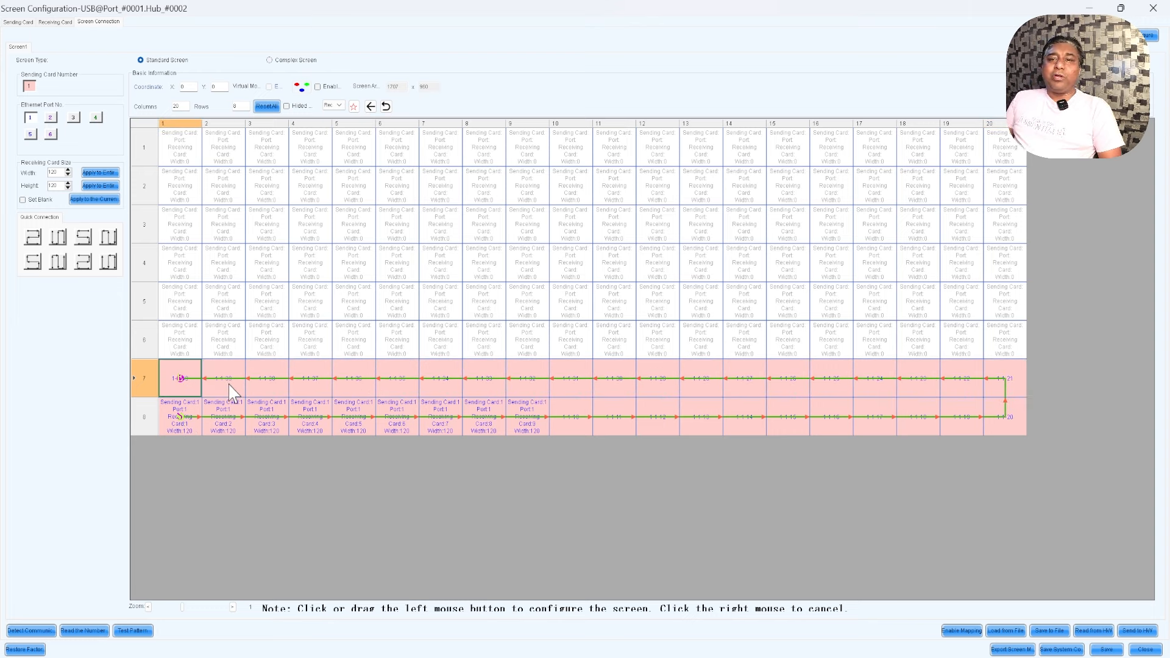
Connect rows 6 and 5 to Ethernet port 2 in a serpentine path starting at column 1 of row 6 and ending at column 1 of row 5.
left_click(50, 117)
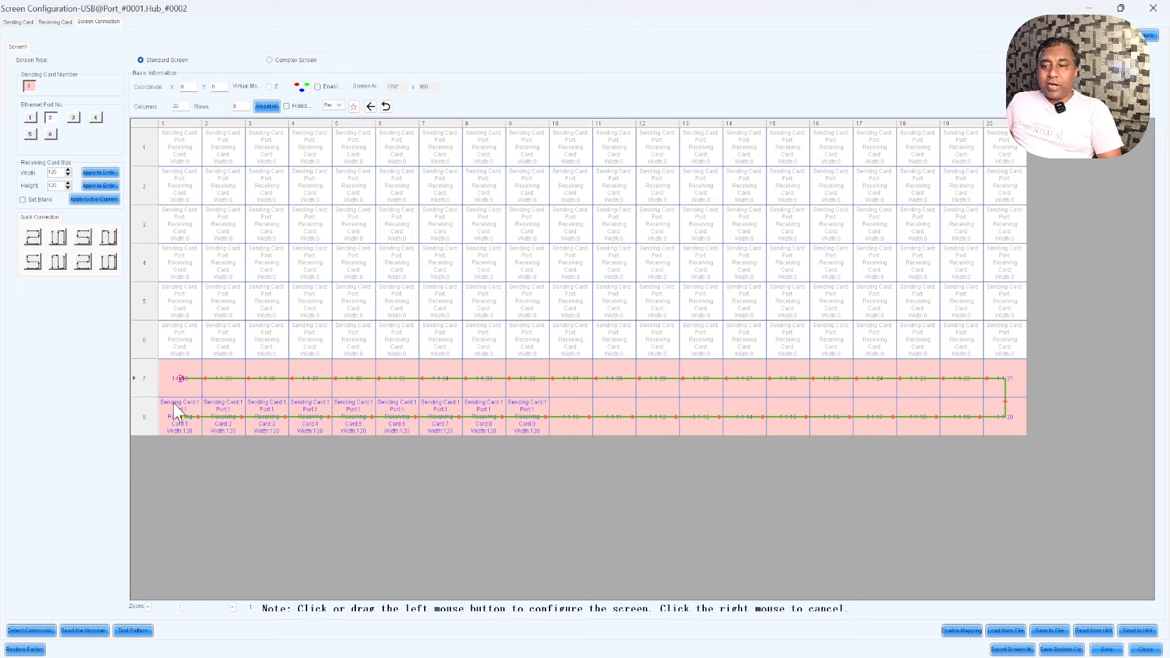
left_click(174, 339)
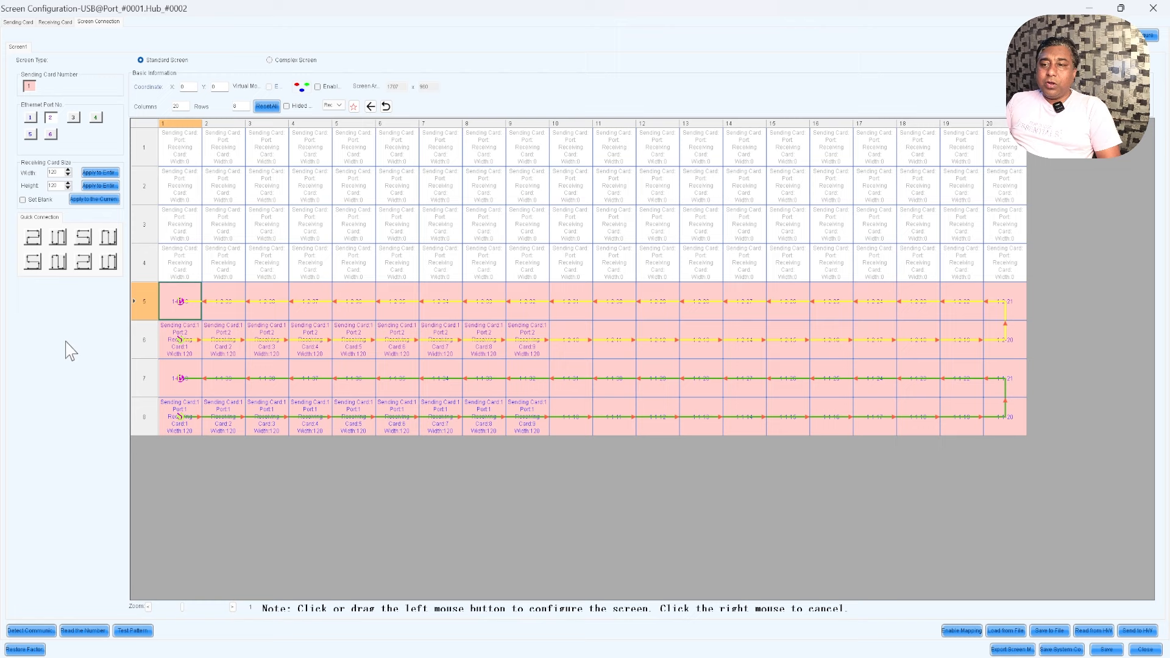
Reset all cabinet connections in the 20 by 8 layout.
left_click(73, 117)
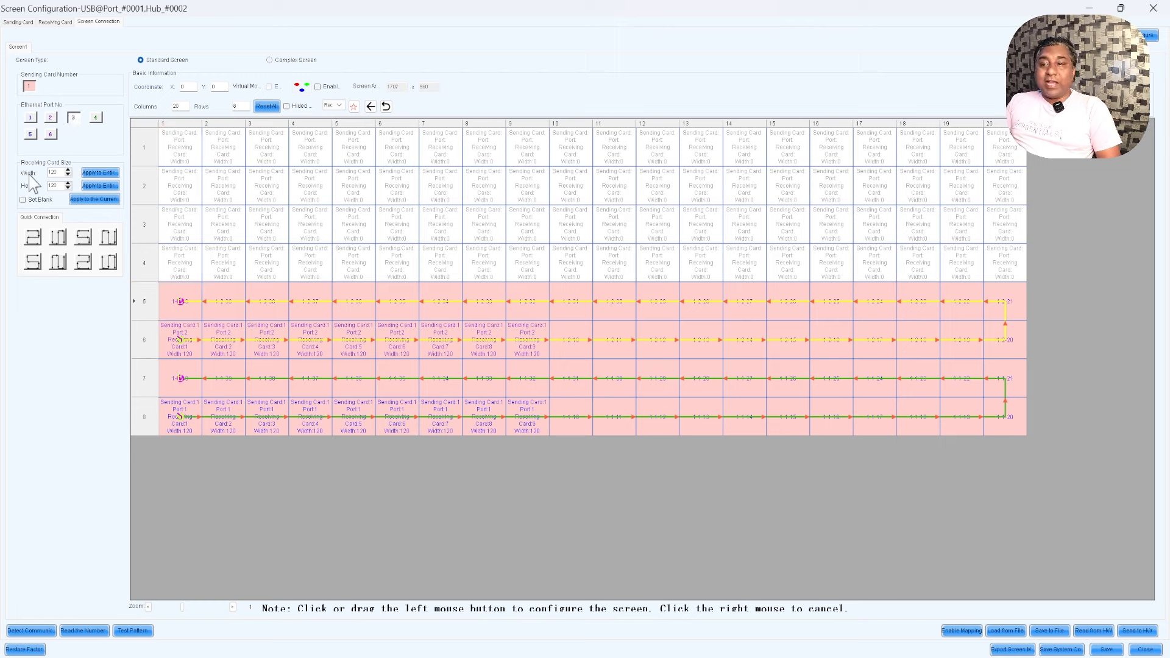
mouse_move(179, 422)
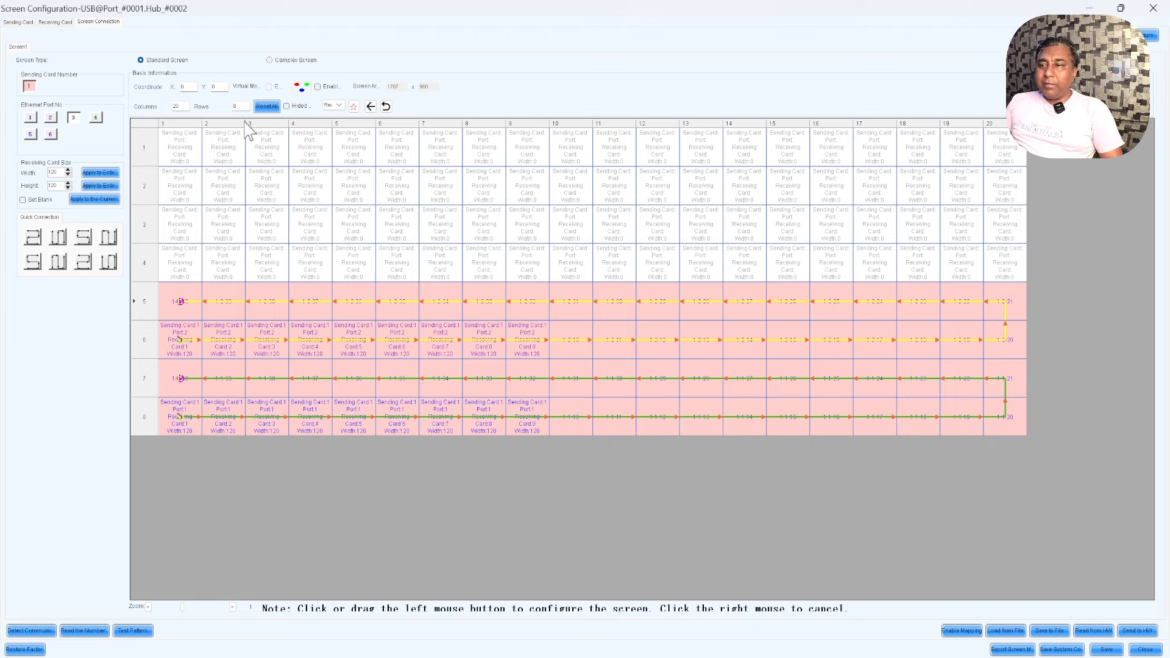
left_click(265, 106)
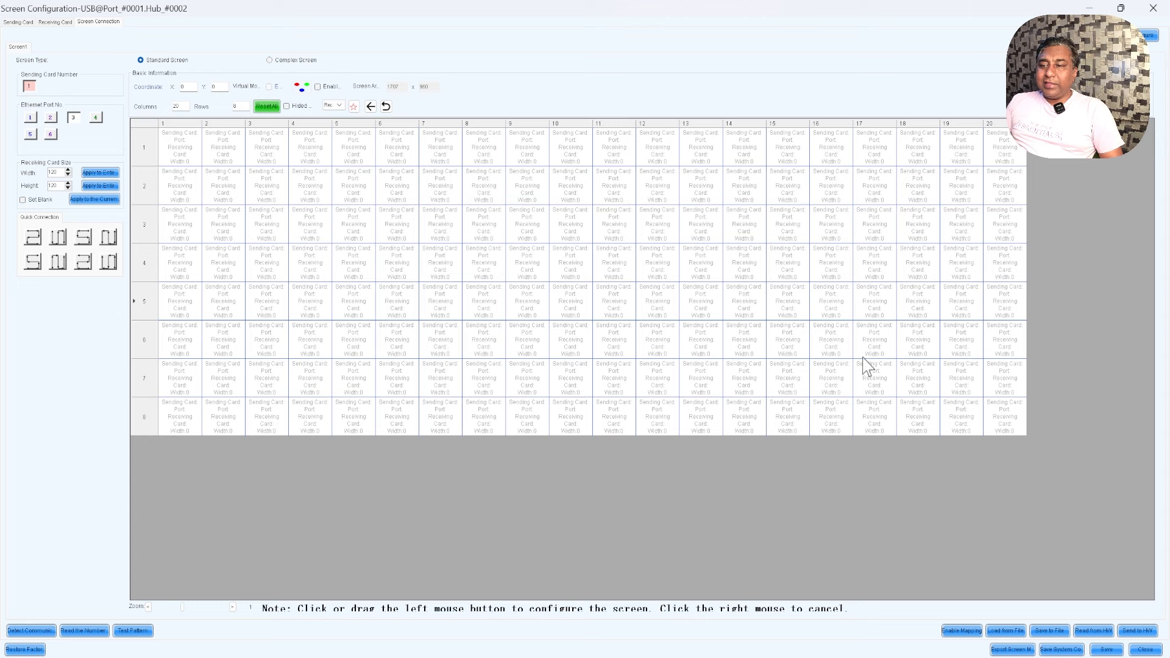
Connect rows 8 and 7 to Ethernet port 1 in a horizontal serpentine path from column 1 of row 8 to column 1 of row 7.
left_click(30, 118)
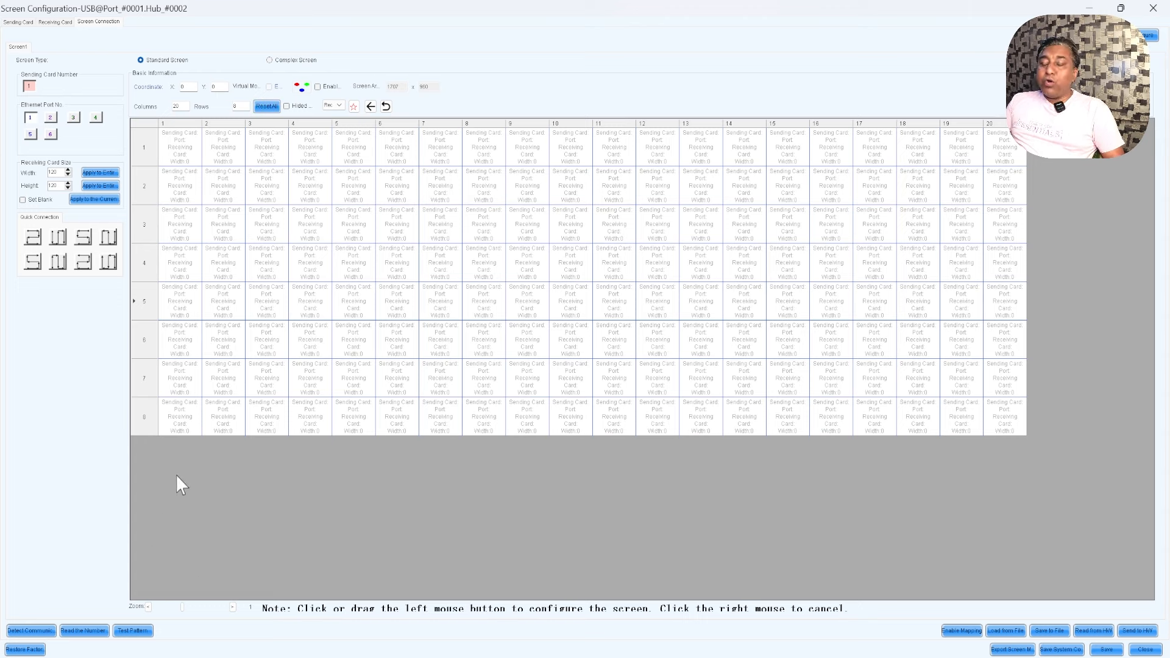
left_click(181, 422)
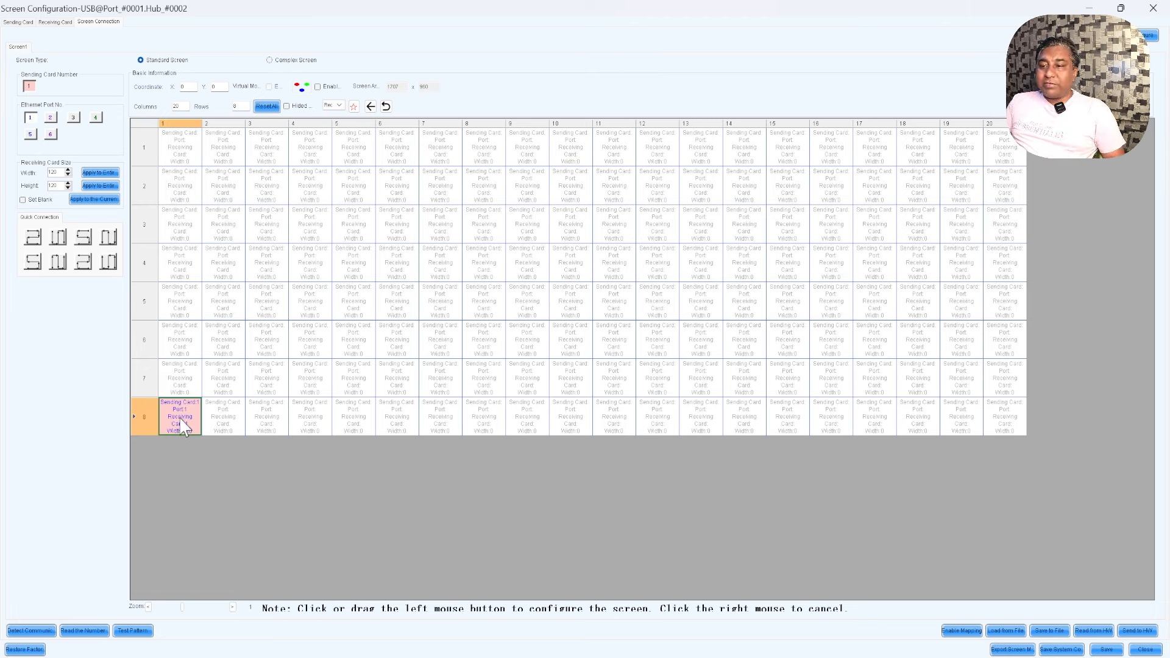
key("Right")
key("Right")
key("Right")
key("Right")
key("Right")
key("Right")
key("Right")
key("Right")
key("Right")
key("Right")
key("Right")
key("Right")
key("Right")
key("Right")
key("Right")
key("Right")
key("Right")
key("Right")
key("Right")
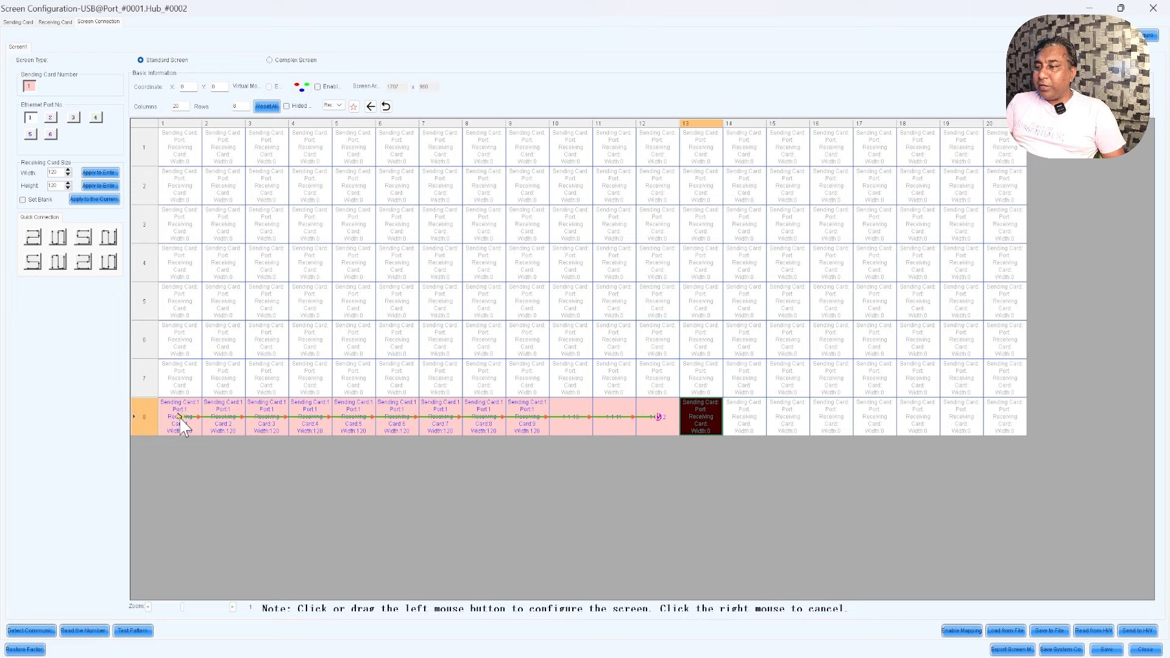
key("Up")
key("Left")
key("Left")
key("Left")
key("Left")
key("Left")
key("Left")
key("Left")
key("Left")
key("Left")
key("Left")
key("Left")
key("Left")
key("Left")
key("Left")
key("Left")
key("Left")
key("Left")
key("Left")
key("Left")
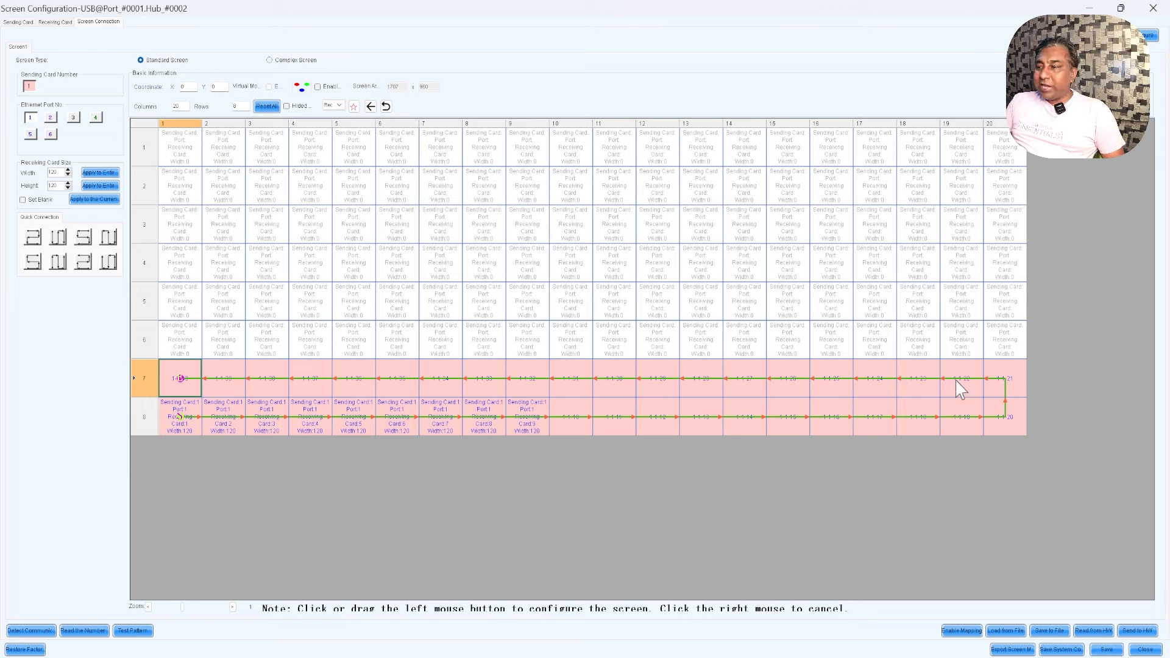
Connect rows 6 and 5 to Ethernet port 2 in a horizontal serpentine path from column 1 of row 6 to column 1 of row 5.
left_click(51, 119)
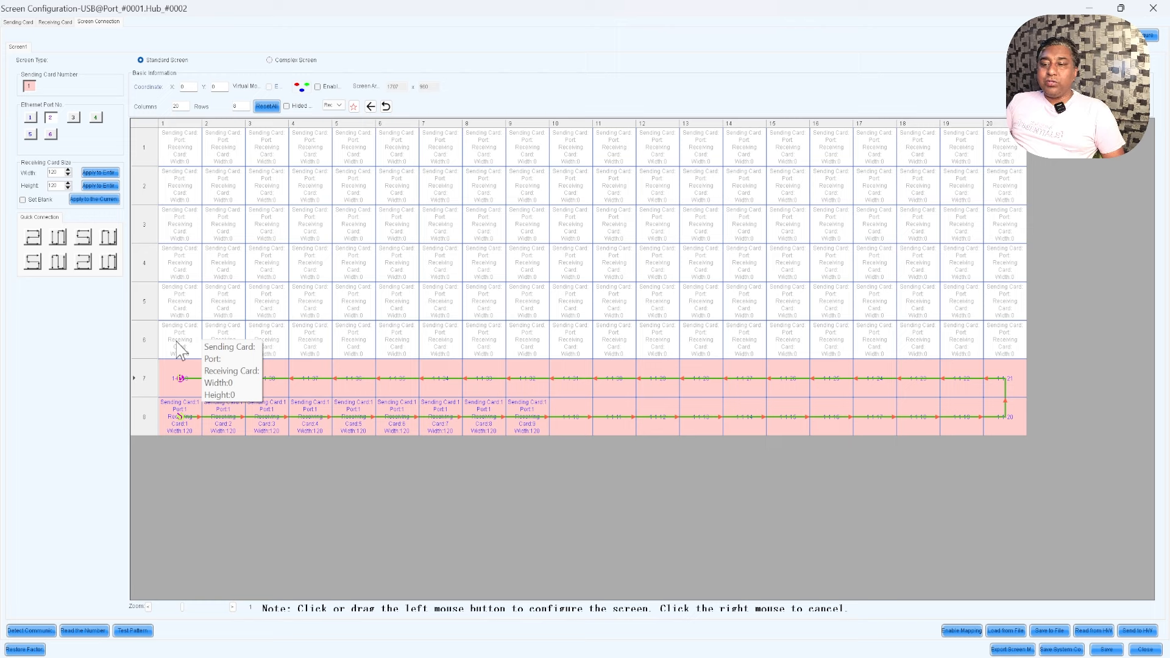
left_click(180, 351)
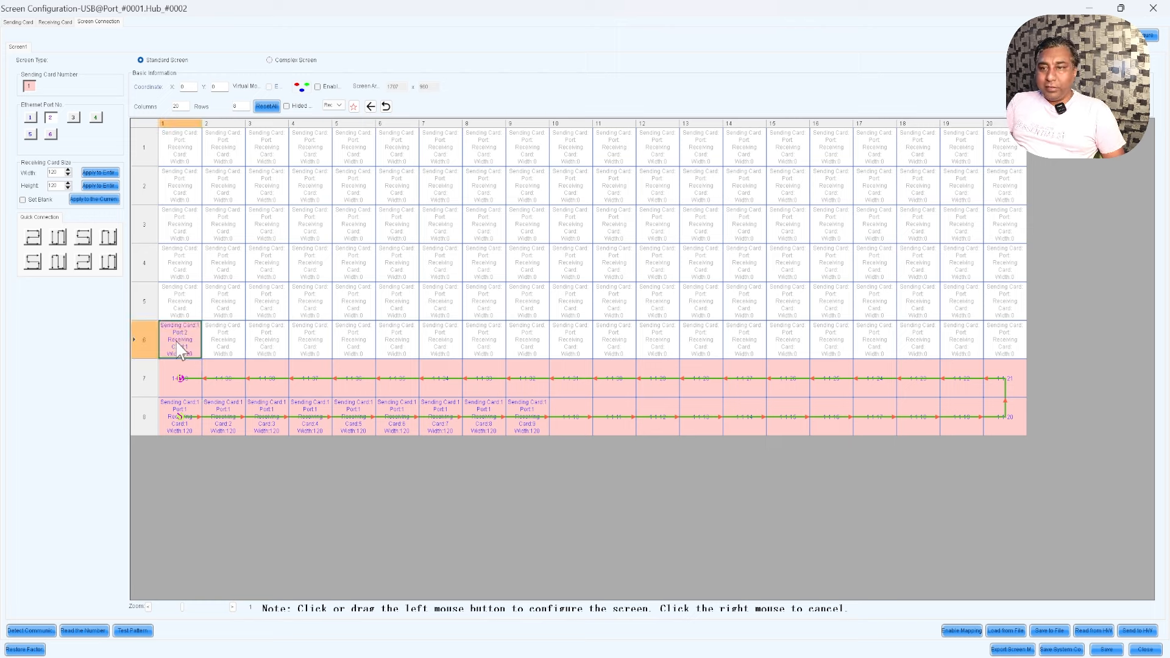
mouse_move(180, 351)
left_mouse_down()
mouse_move(223, 340)
mouse_move(1006, 339)
mouse_move(1005, 301)
mouse_move(180, 301)
left_mouse_up()
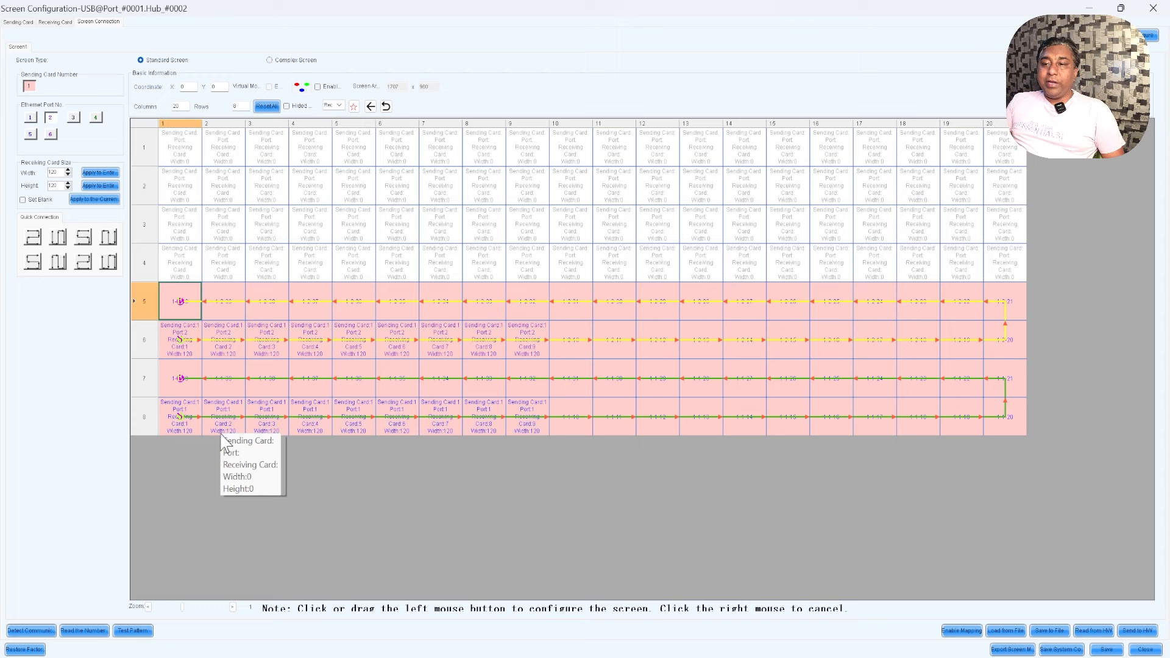
Connect rows 4 and 3 to Ethernet port 3 in a horizontal serpentine path from column 1 of row 4 to column 1 of row 3.
left_click(73, 118)
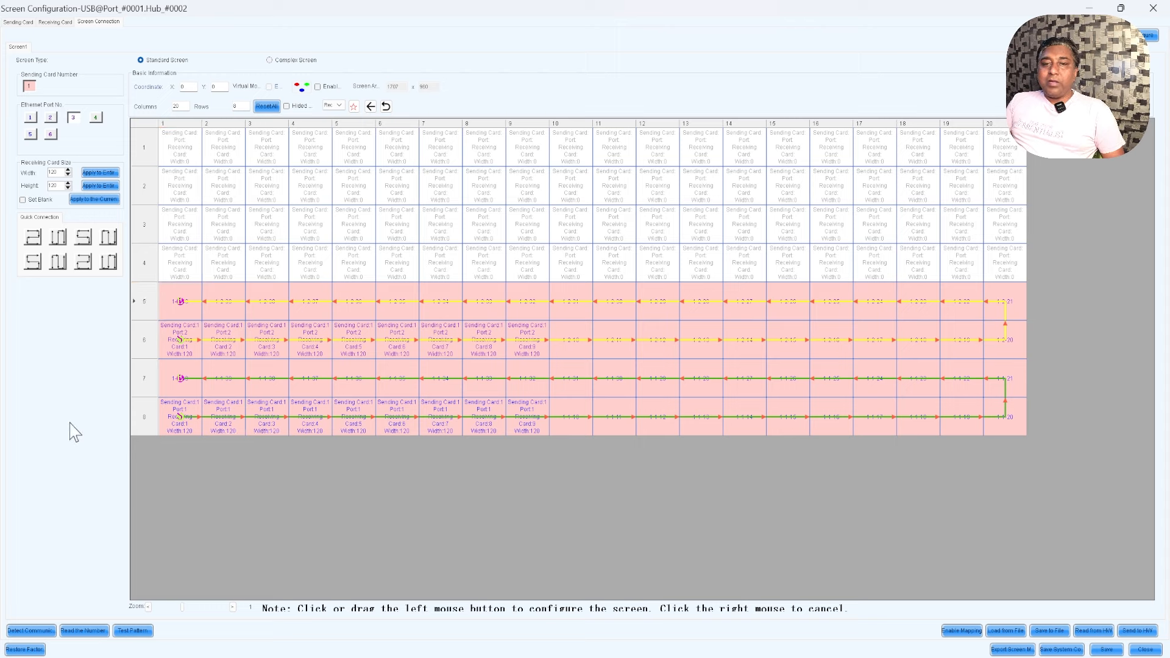
left_click(174, 266)
key("Right")
key("Right")
key("Right")
key("Right")
key("Right")
key("Right")
key("Right")
key("Right")
key("Right")
key("Right")
key("Right")
key("Right")
key("Right")
key("Right")
key("Right")
key("Right")
key("Right")
key("Right")
key("Right")
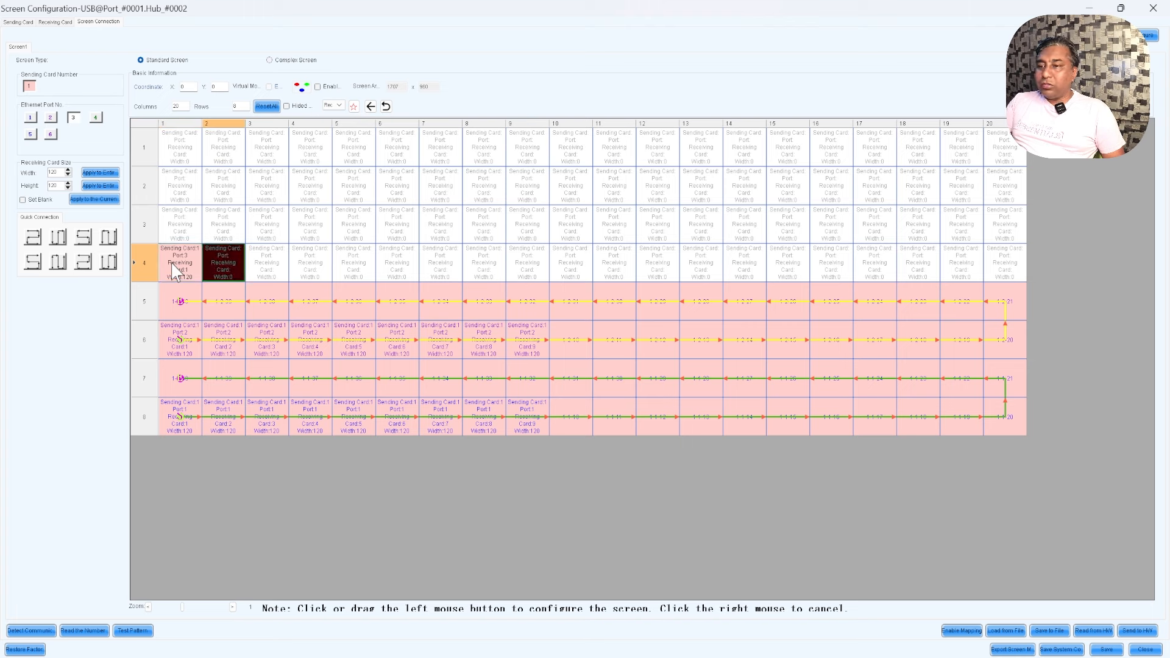
key("Up")
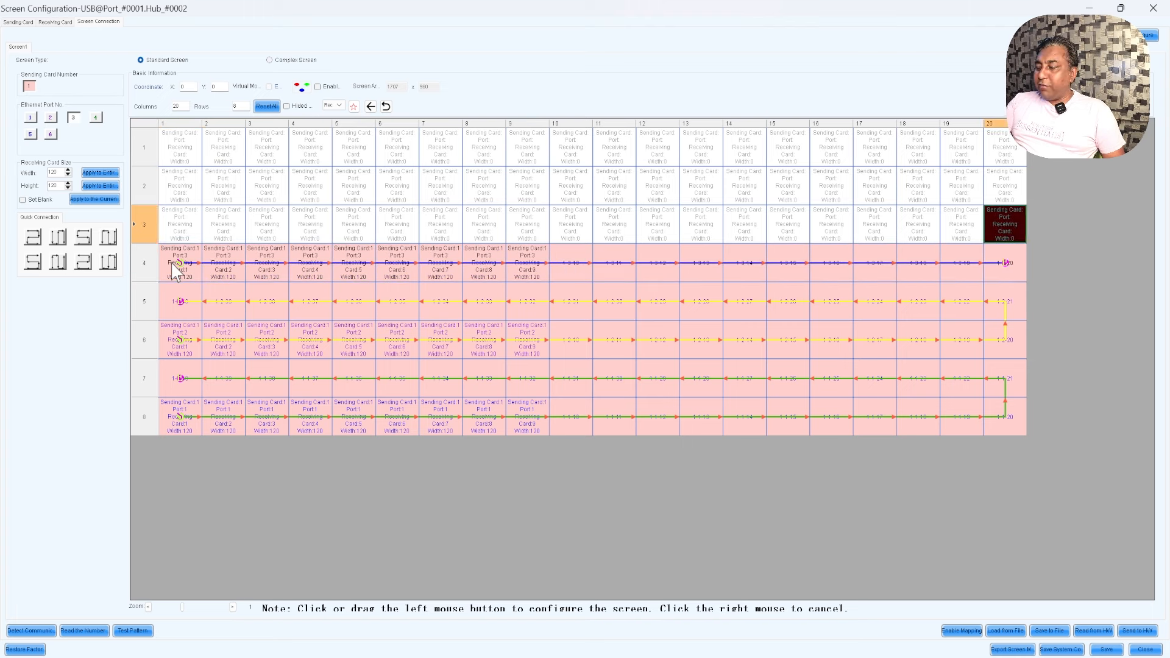
key("Left")
key("Left")
key("Left")
key("Left")
key("Left")
key("Left")
key("Left")
key("Left")
key("Left")
key("Left")
key("Left")
key("Left")
key("Left")
key("Left")
key("Left")
key("Left")
key("Left")
key("Left")
key("Left")
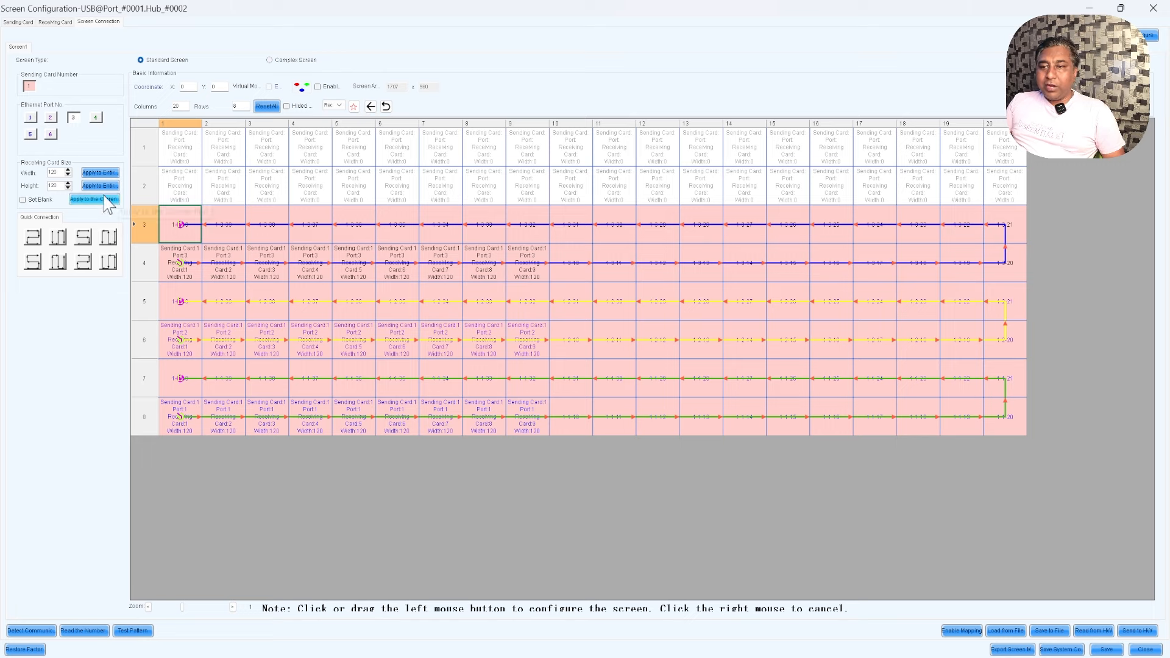
Connect rows 2 and 1 to Ethernet port 4 in a horizontal serpentine path from column 1 of row 2 to column 1 of row 1.
left_click(96, 117)
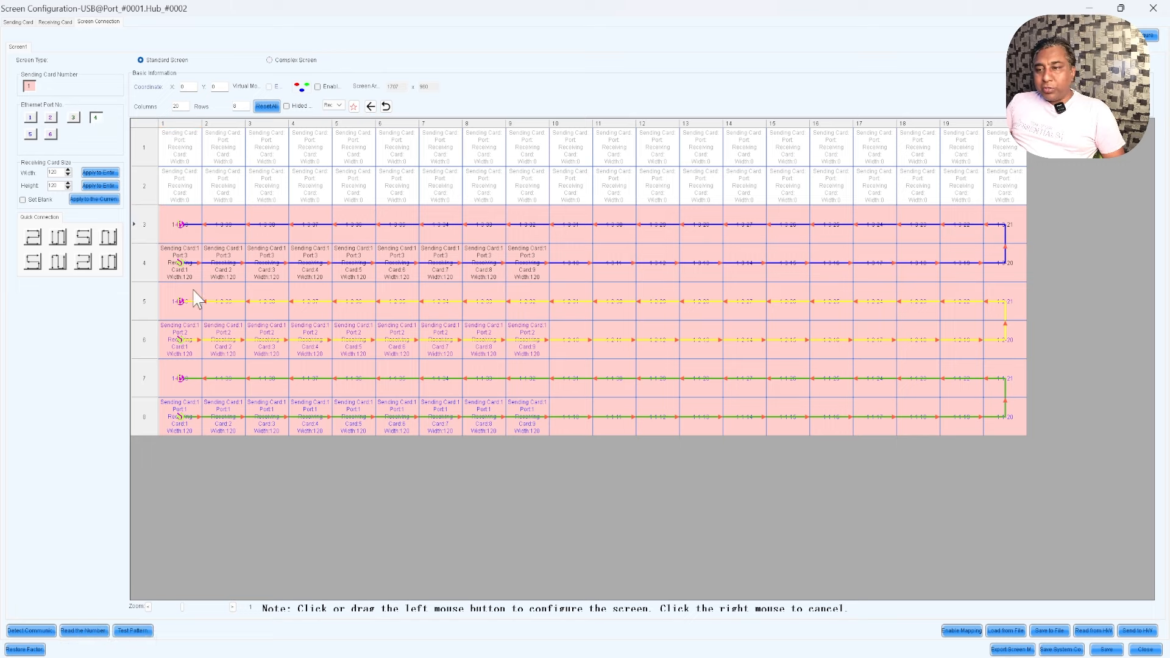
left_click(188, 196)
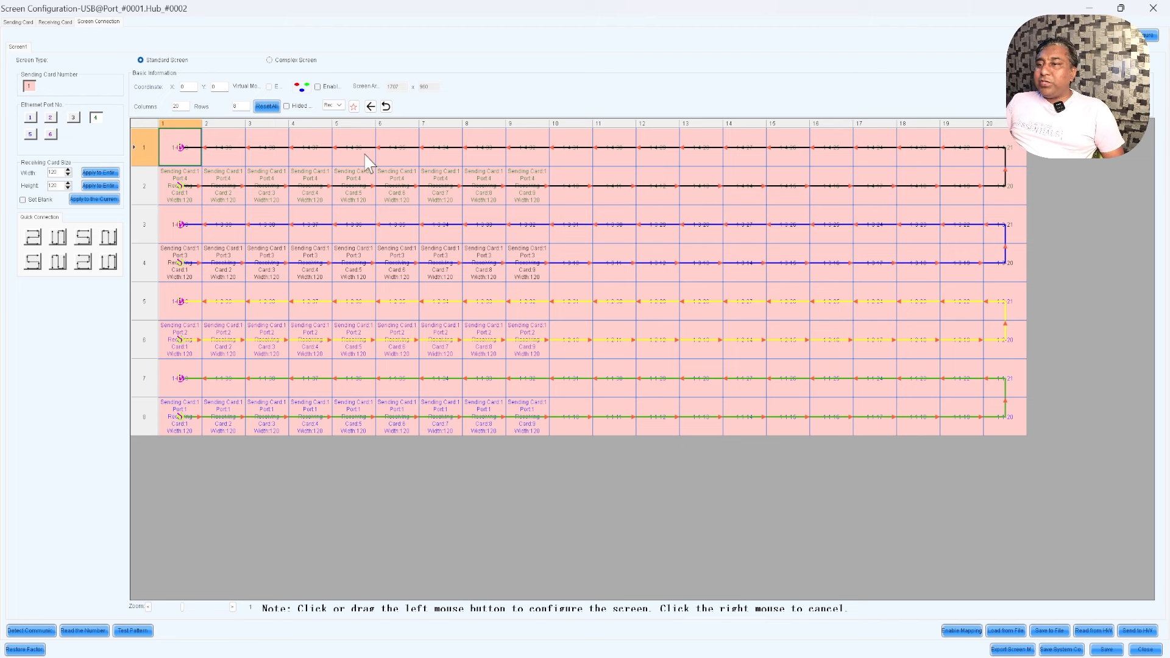
Reset all connections and map columns 1 to 5 to Ethernet port 1 in a vertical serpentine from row 8 of column 1 to row 1 of column 5.
left_click(268, 107)
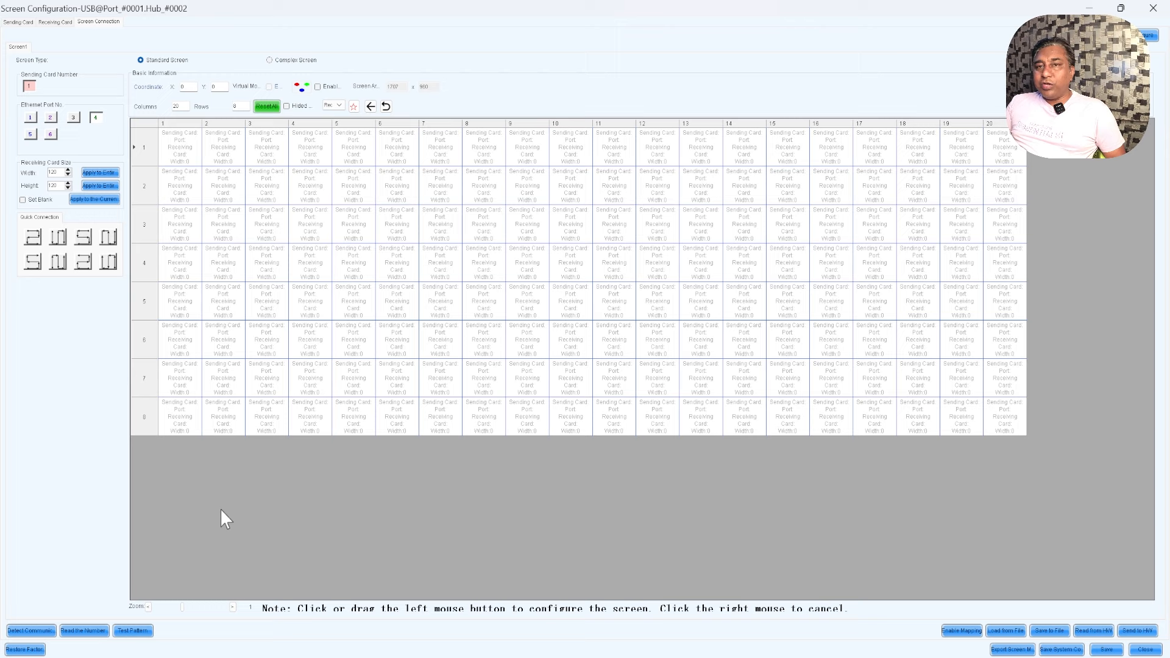
left_click(30, 118)
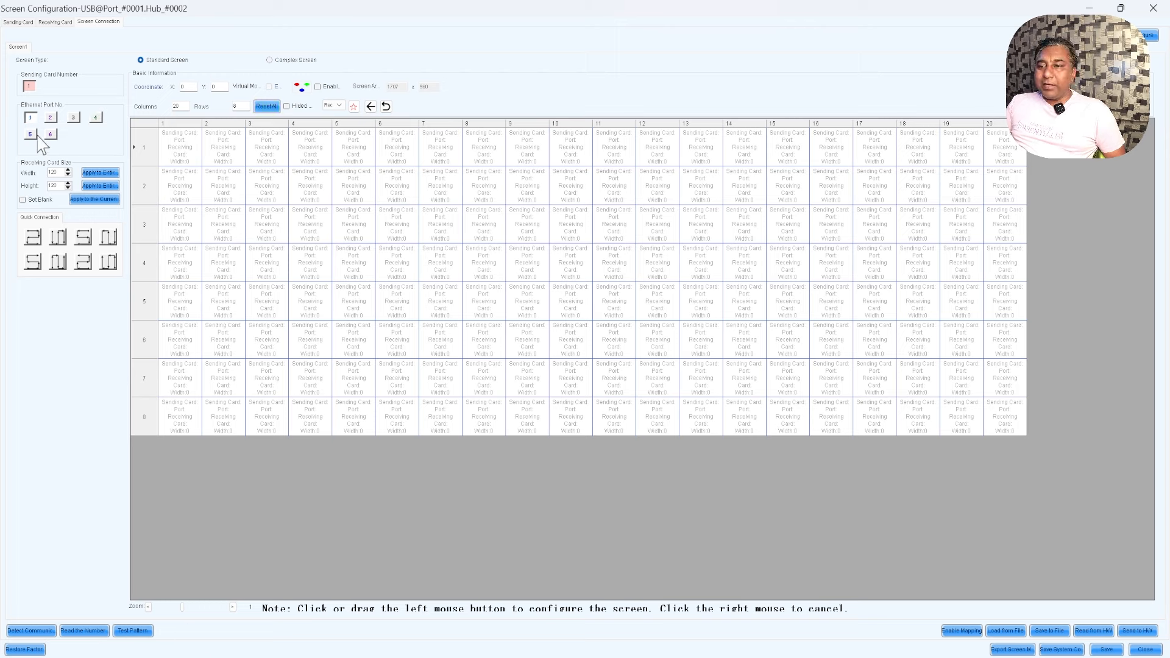
left_click(176, 425)
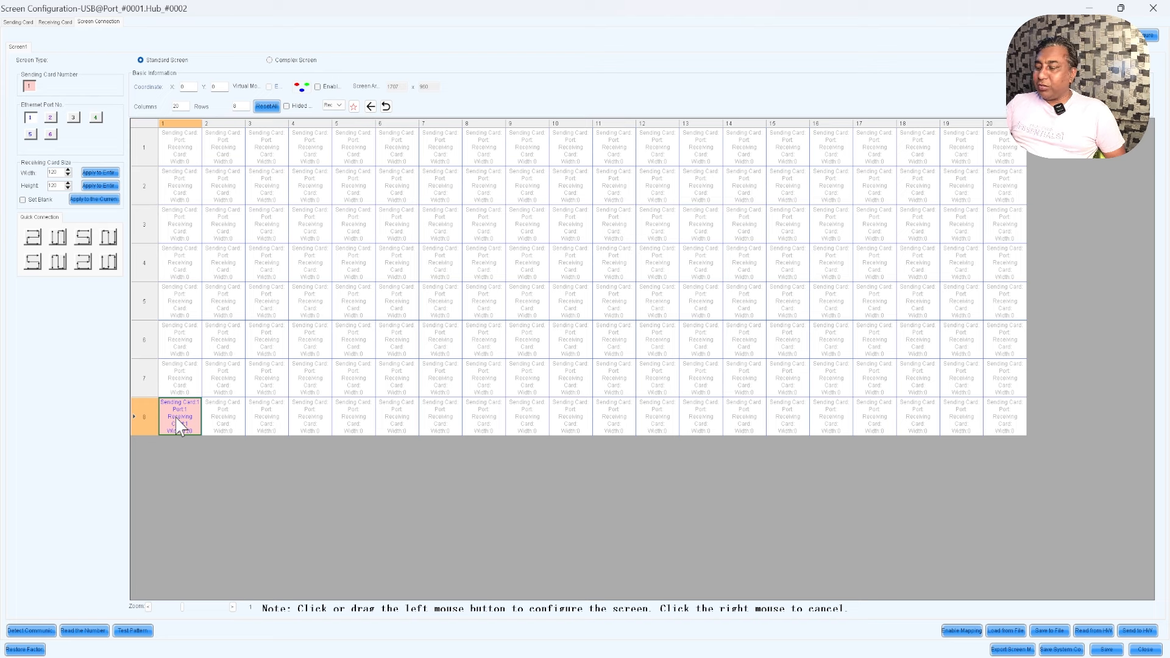
mouse_move(178, 427)
left_mouse_down()
mouse_move(180, 147)
mouse_move(223, 177)
mouse_move(224, 417)
mouse_move(267, 417)
mouse_move(268, 147)
mouse_move(311, 186)
mouse_move(311, 417)
left_mouse_up()
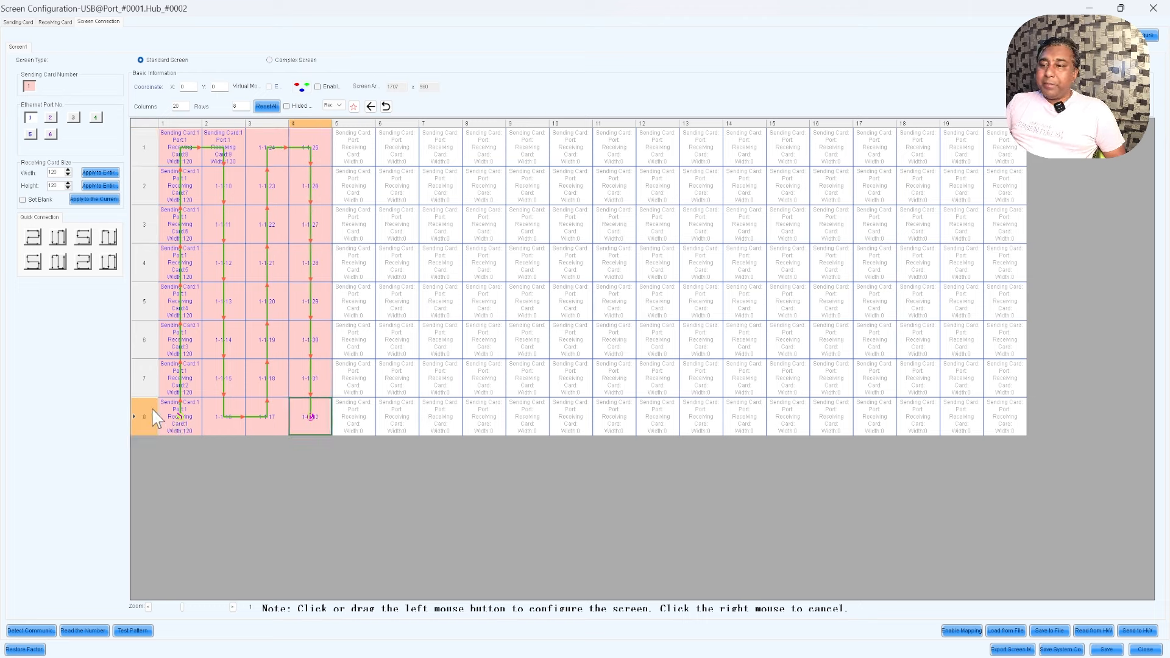
left_click(359, 432)
key("Up")
key("Up")
key("Up")
key("Up")
key("Up")
key("Up")
key("Up")
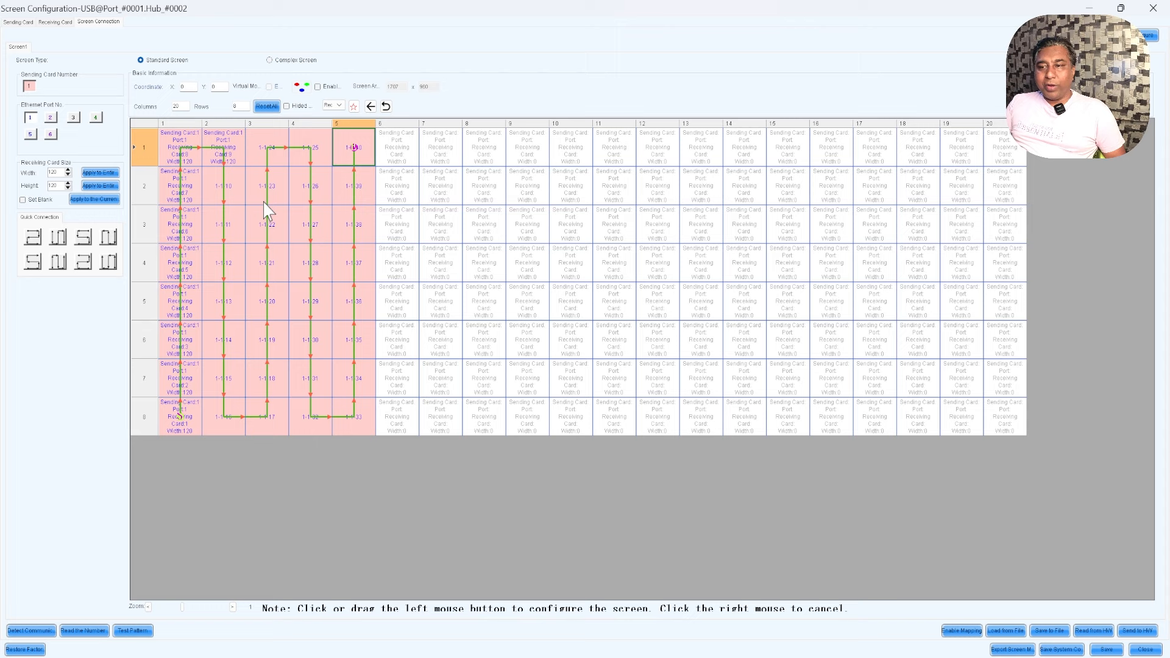
Map columns 6 to 10 to Ethernet port 2 in a vertical serpentine path from row 8 of column 6 to row 1 of column 10.
left_click(51, 119)
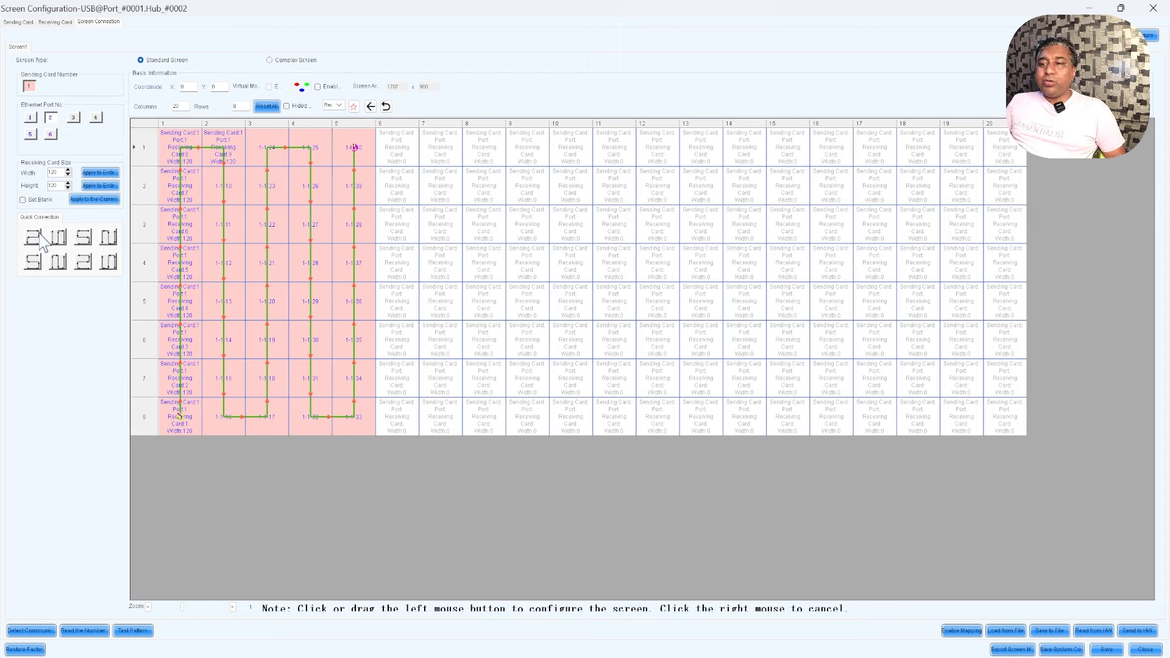
left_click(399, 425)
key("Up")
key("Up")
key("Up")
key("Up")
key("Up")
key("Up")
key("Up")
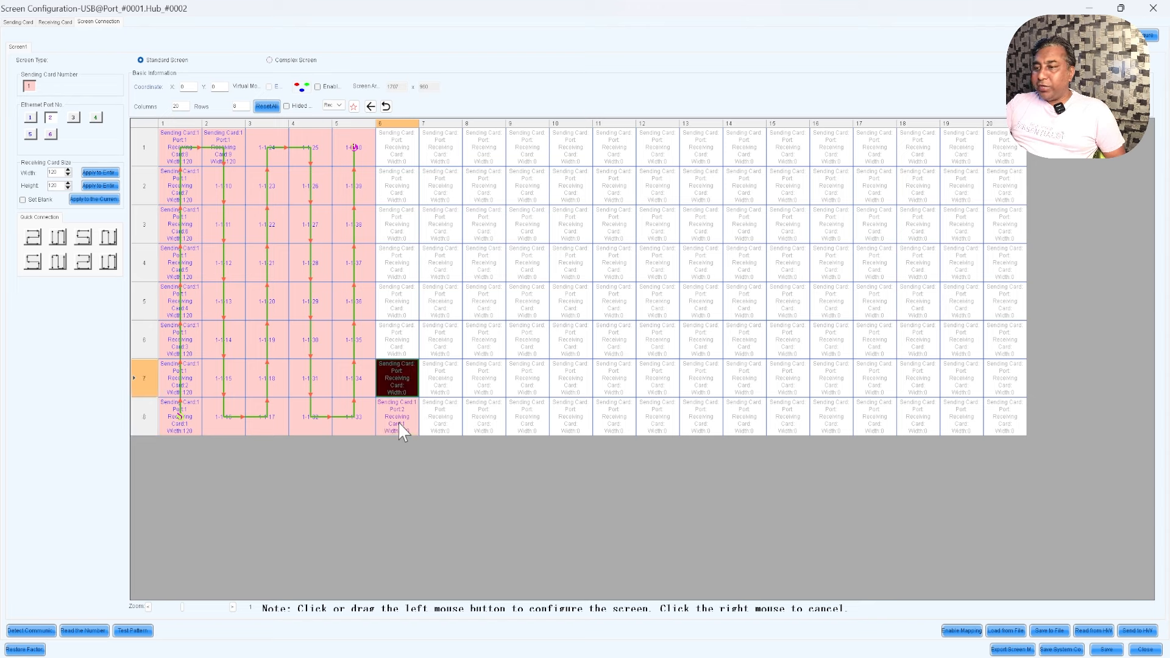
key("Right")
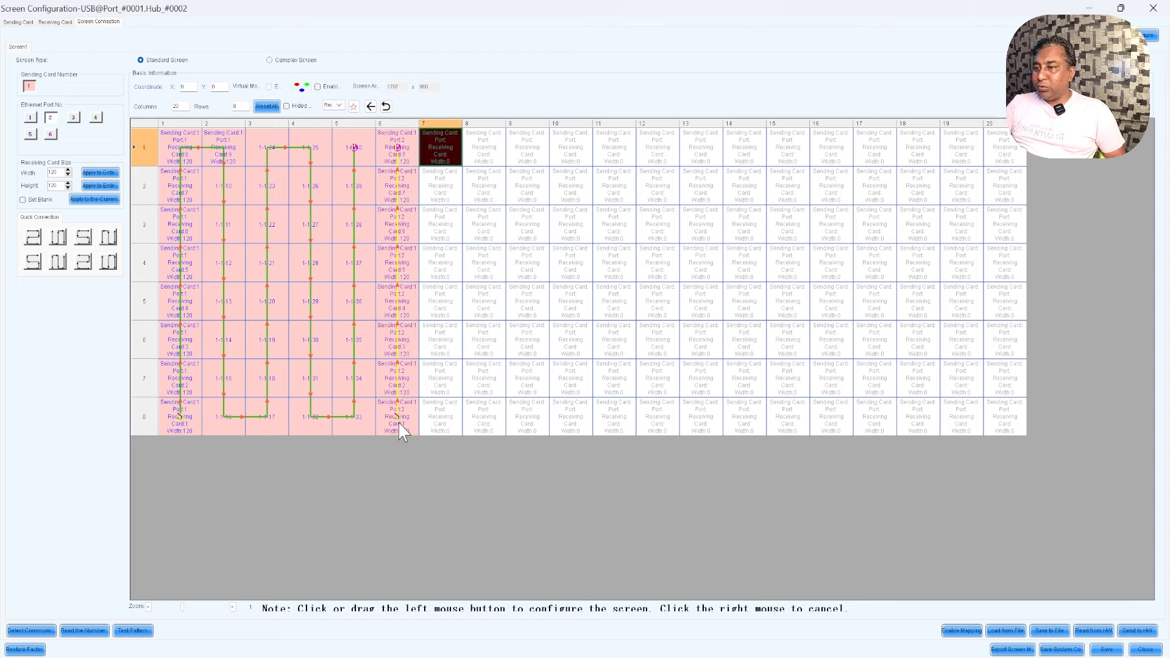
key("Down")
key("Down")
key("Down")
key("Down")
key("Down")
key("Down")
key("Down")
key("Right")
key("Up")
key("Up")
key("Up")
key("Up")
key("Up")
key("Up")
key("Up")
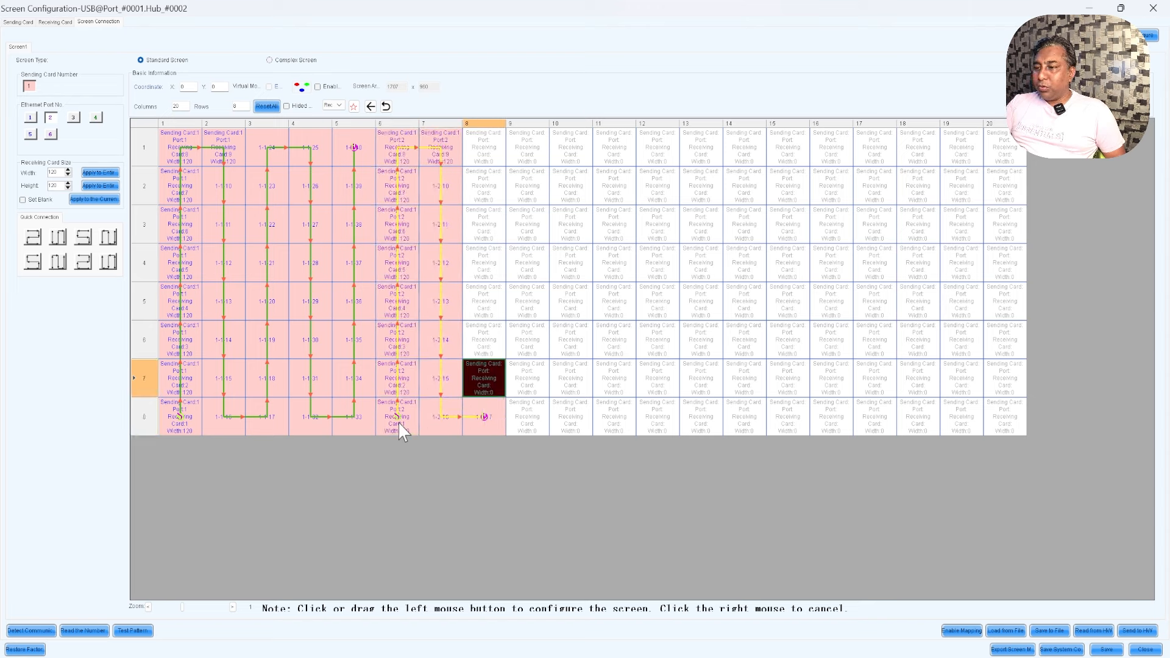
key("Right")
key("Down")
key("Down")
key("Down")
key("Down")
key("Down")
key("Down")
key("Down")
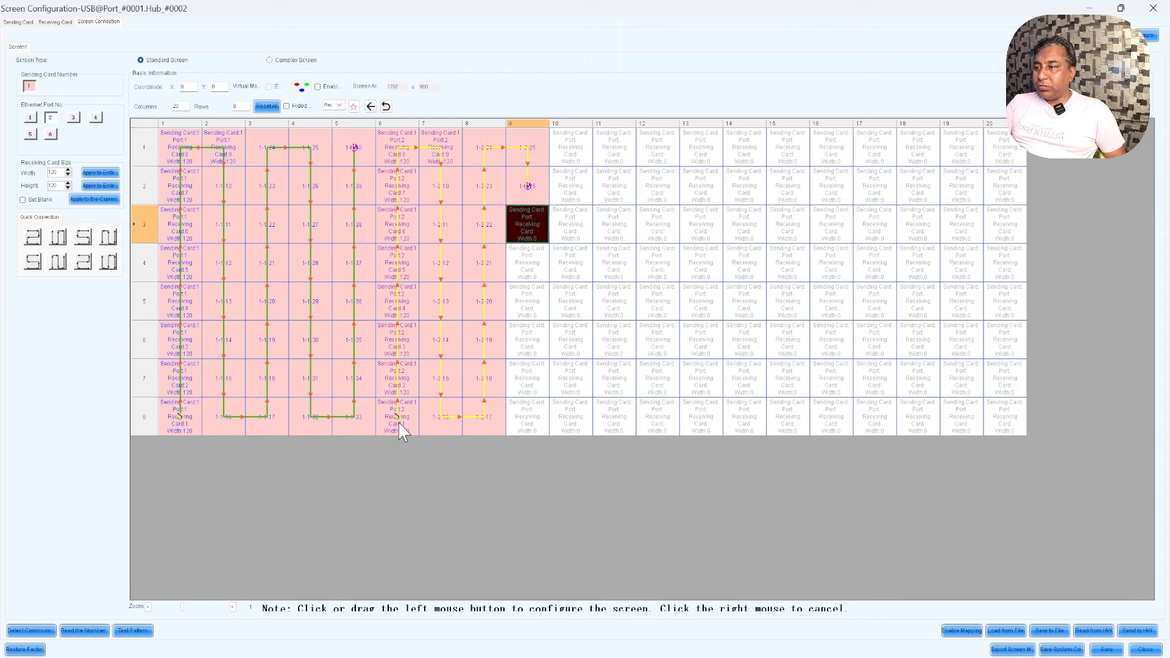
key("Right")
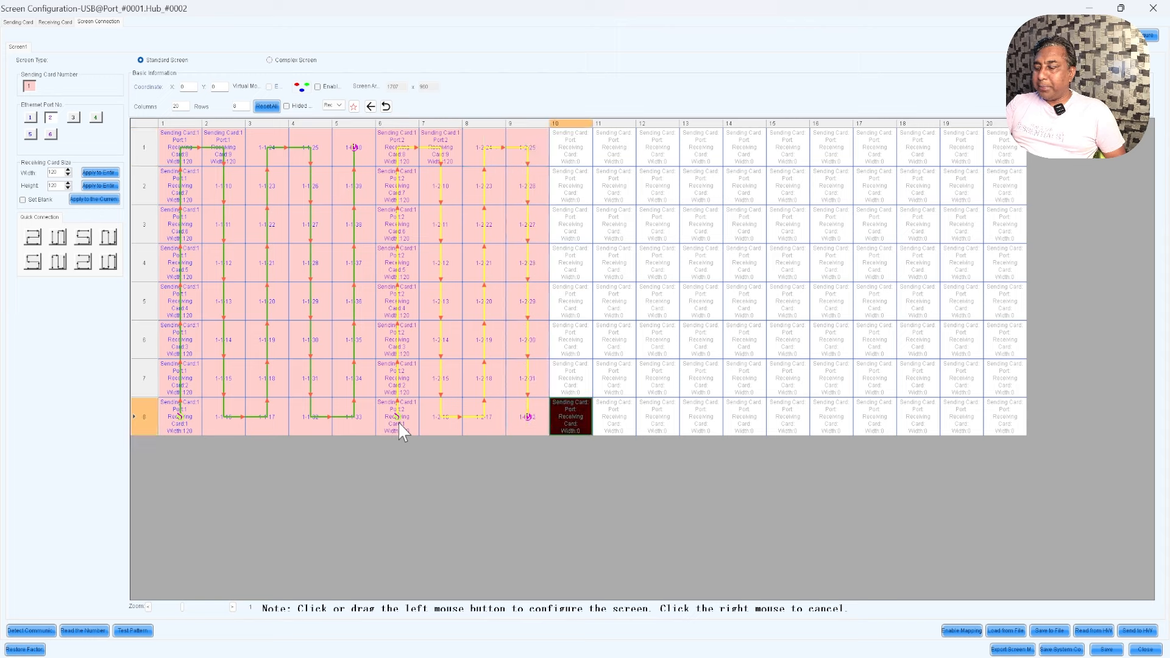
key("Up")
key("Up")
key("Up")
key("Up")
key("Up")
key("Up")
key("Up")
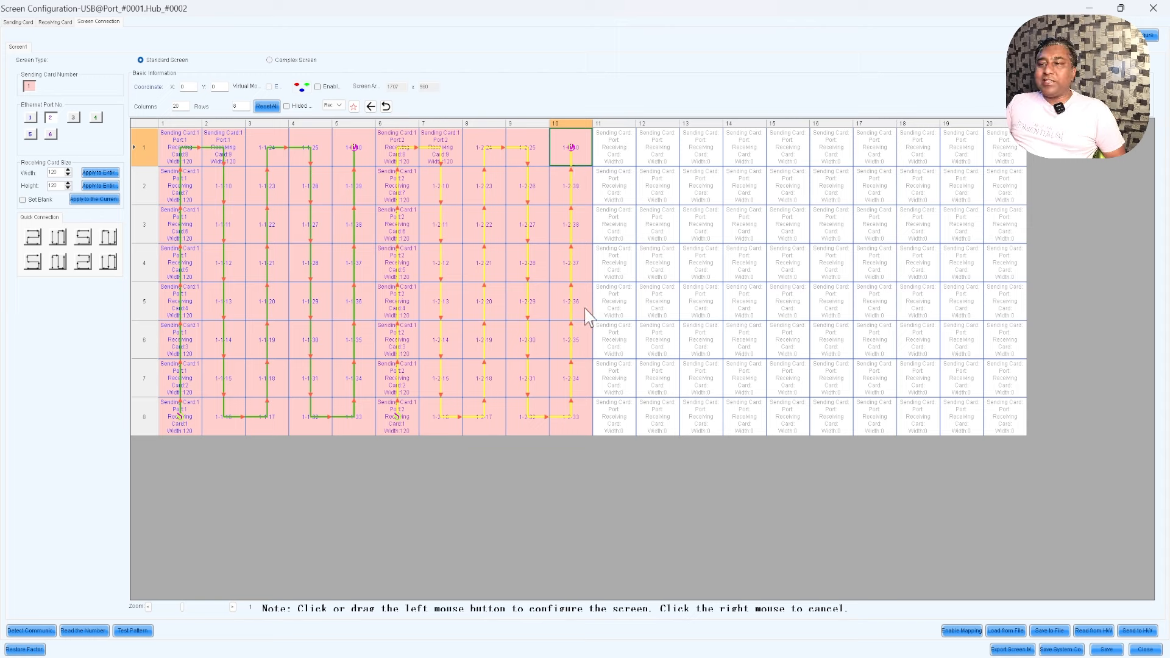
Map columns 11 to 15 to Ethernet port 3 in a vertical serpentine path from row 8 of column 11 to row 1 of column 15.
left_click(72, 117)
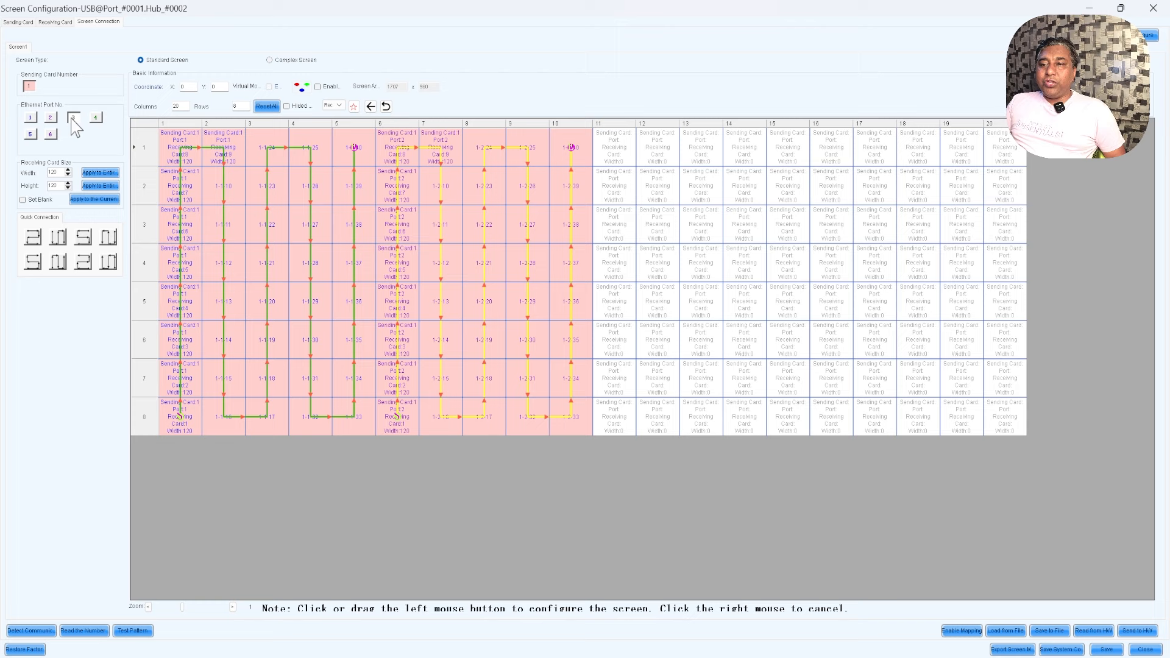
left_click(625, 417)
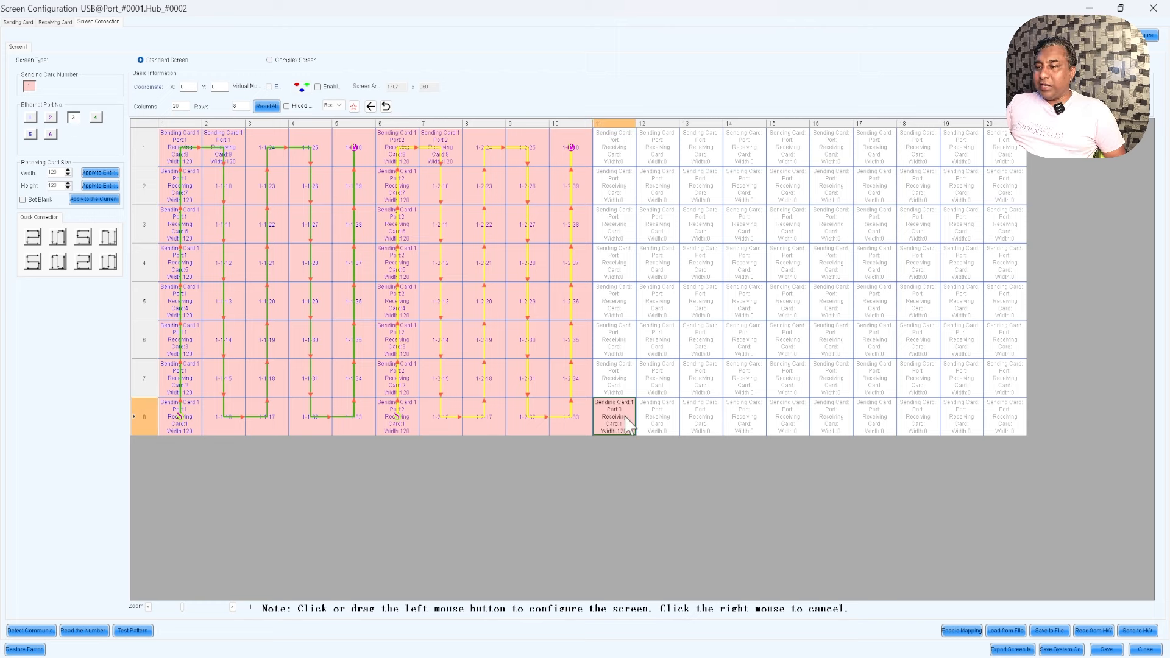
key("Up")
key("Up")
key("Up")
key("Up")
key("Up")
key("Up")
key("Up")
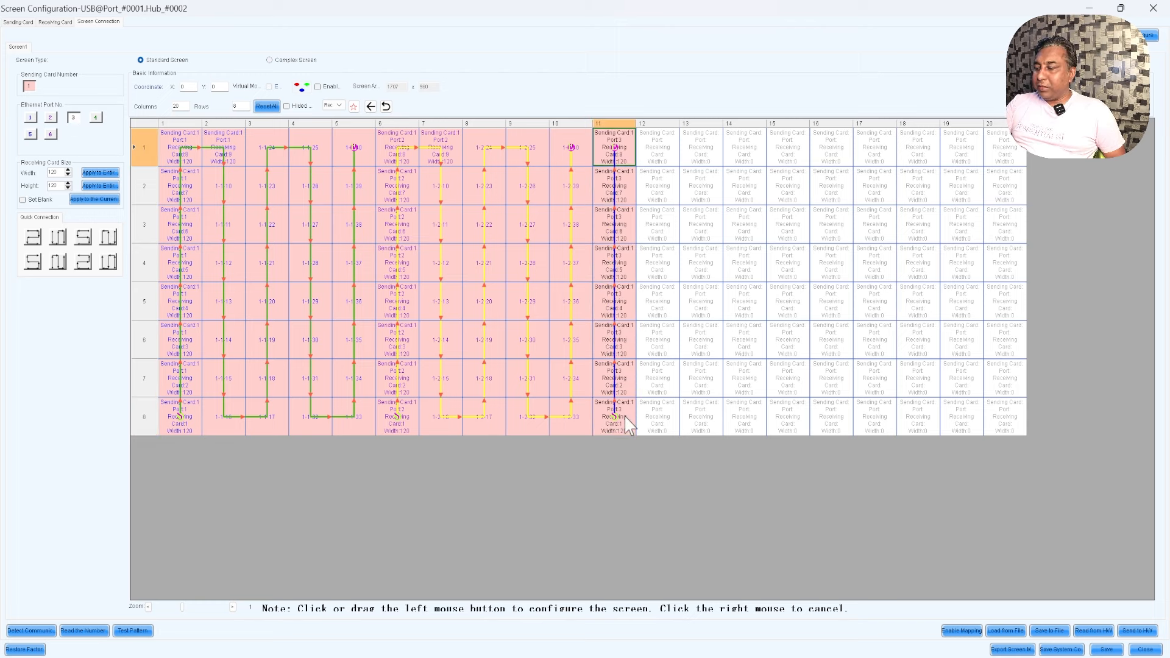
key("Right")
key("Down")
key("Down")
key("Down")
key("Down")
key("Down")
key("Down")
key("Down")
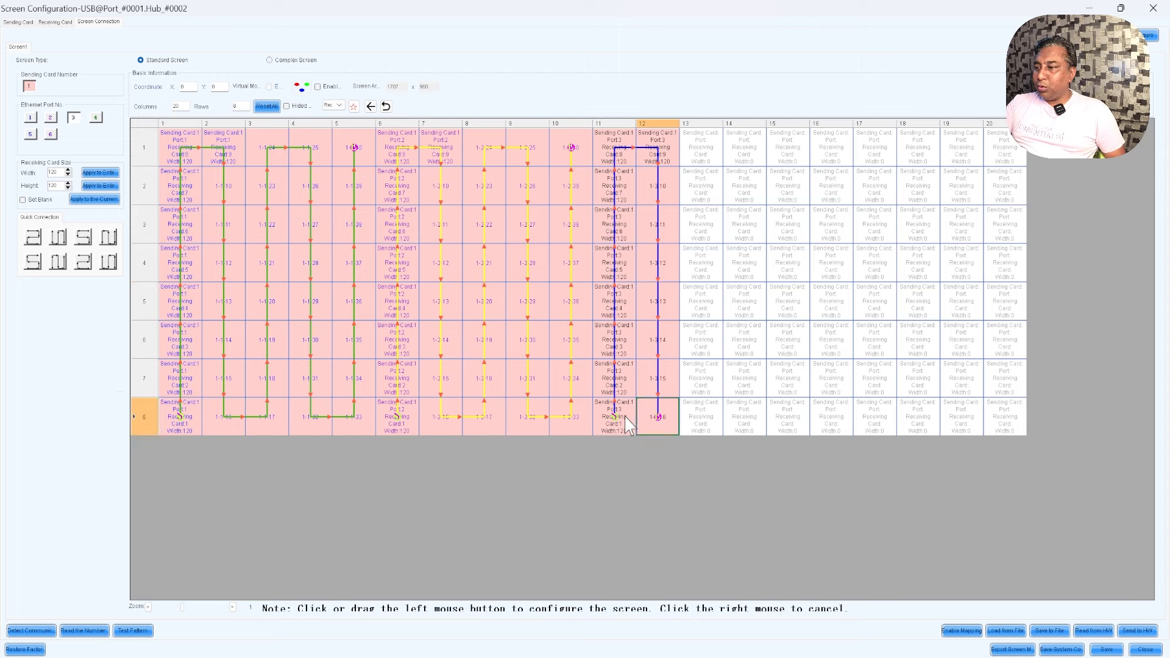
key("Right")
key("Up")
key("Up")
key("Up")
key("Up")
key("Up")
key("Up")
key("Up")
key("Right")
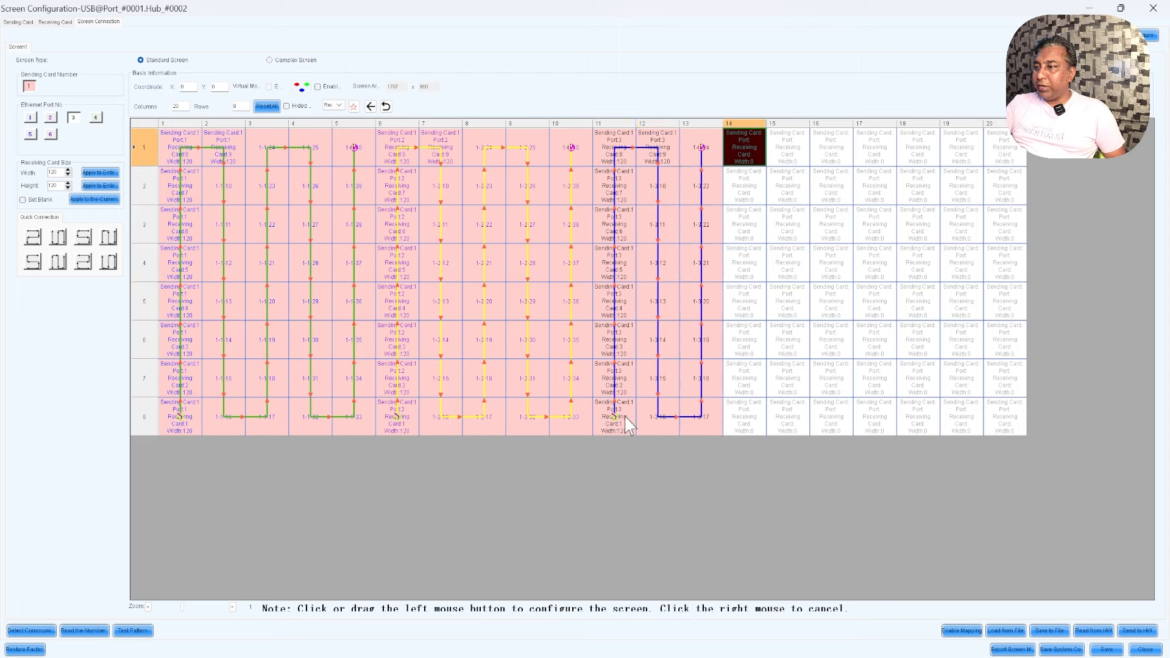
key("Down")
key("Down")
key("Down")
key("Down")
key("Down")
key("Down")
key("Down")
key("Right")
key("Up")
key("Up")
key("Up")
key("Up")
key("Up")
key("Up")
key("Up")
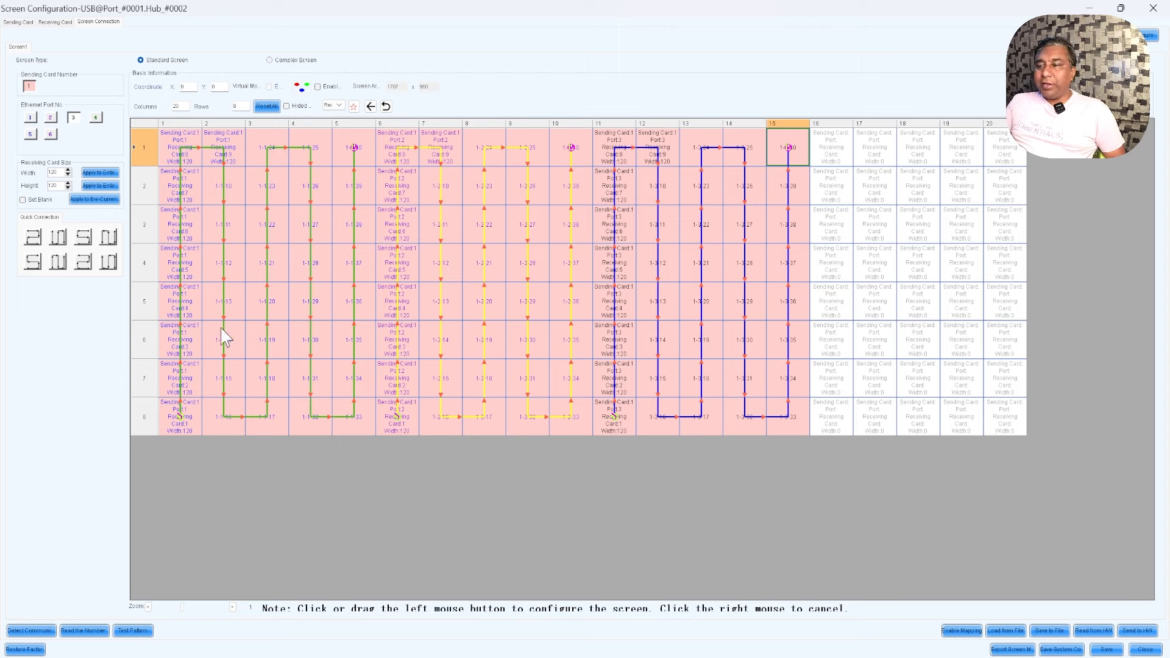
Map columns 16 to 20 to Ethernet port 4 in a vertical serpentine path from row 8 of column 16 to row 1 of column 20.
left_click(96, 117)
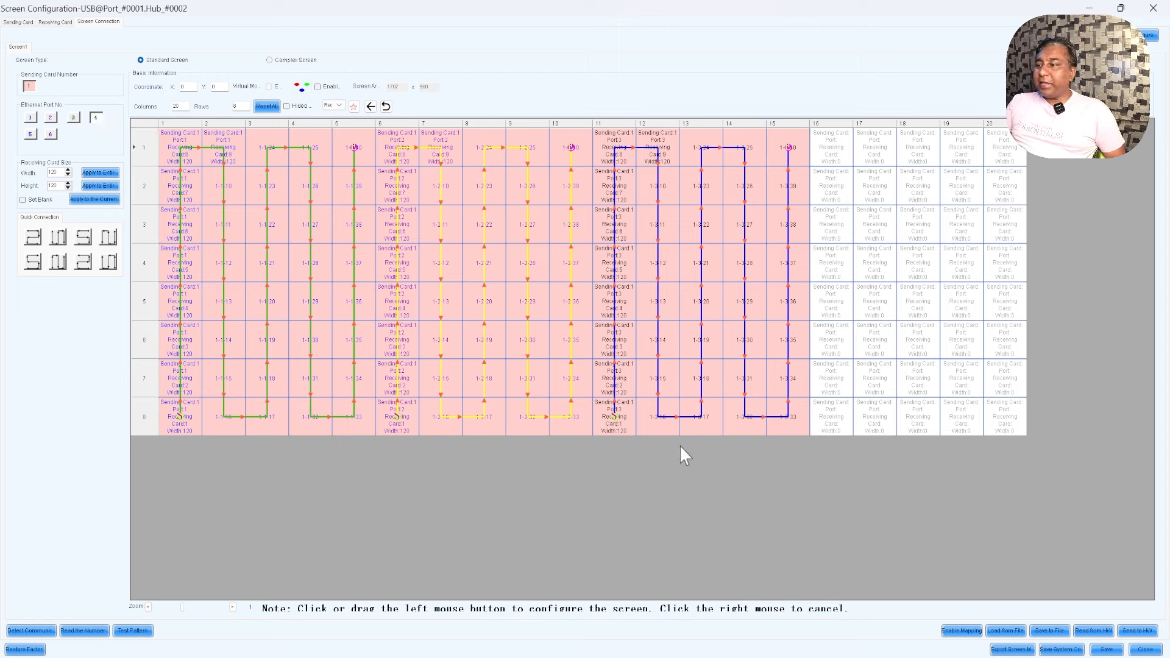
left_click(832, 426)
key("Up")
key("Up")
key("Up")
key("Up")
key("Up")
key("Up")
key("Up")
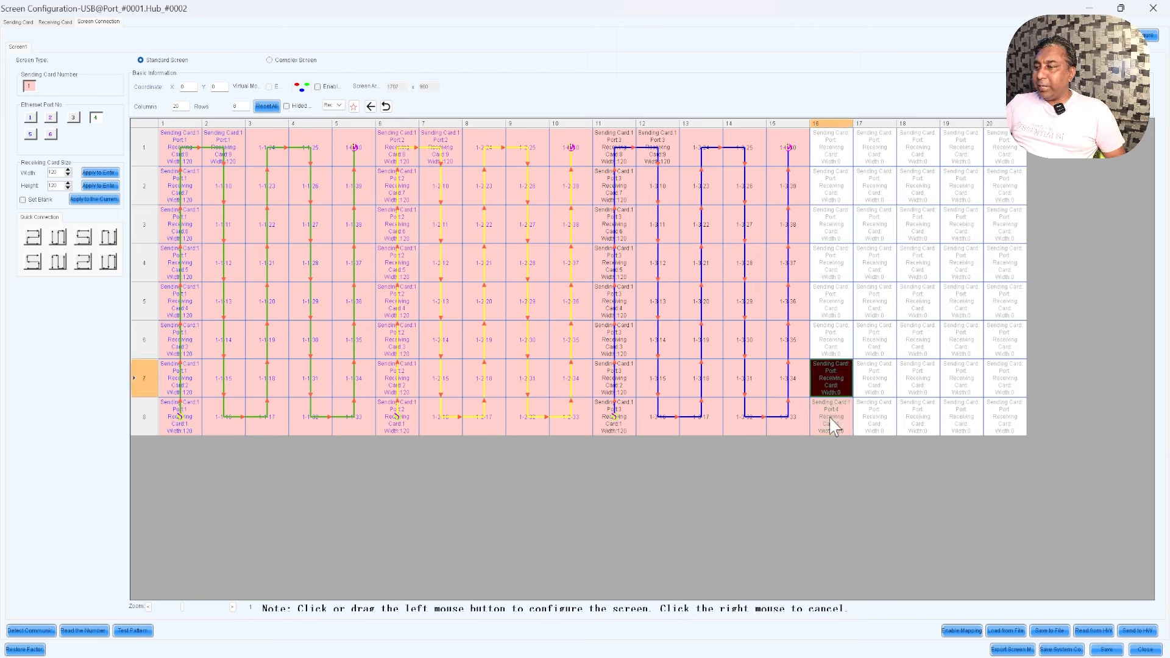
key("Right")
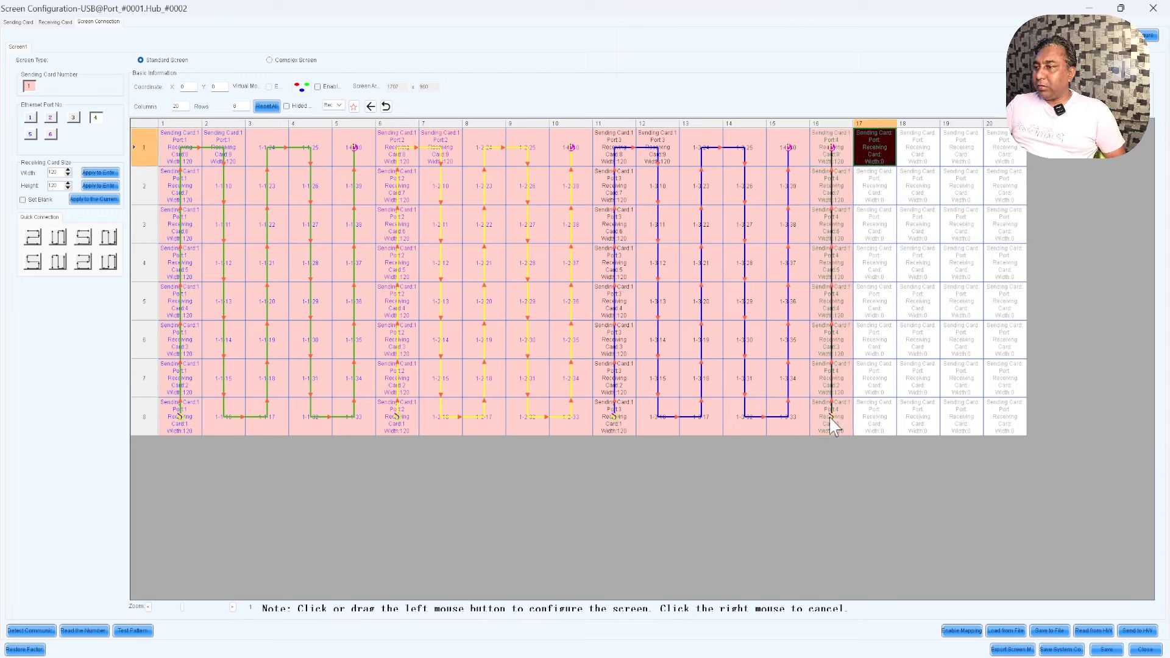
key("Down")
key("Down")
key("Down")
key("Down")
key("Down")
key("Down")
key("Down")
key("Right")
key("Up")
key("Up")
key("Up")
key("Up")
key("Up")
key("Up")
key("Up")
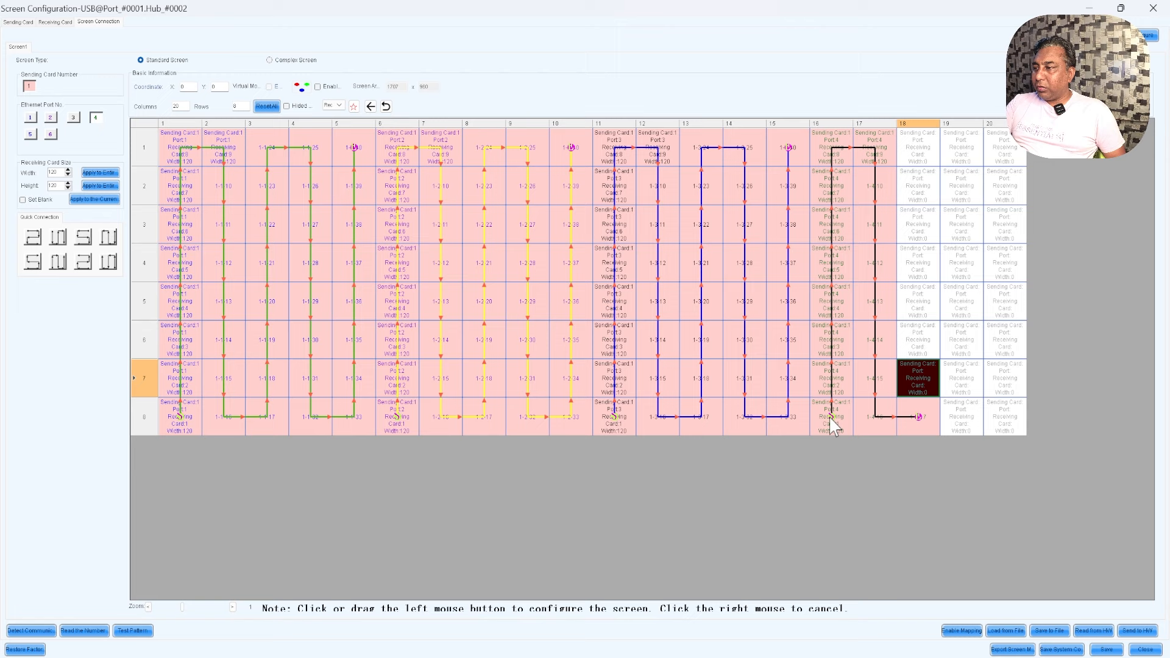
key("Right")
key("Down")
key("Down")
key("Down")
key("Down")
key("Down")
key("Down")
key("Down")
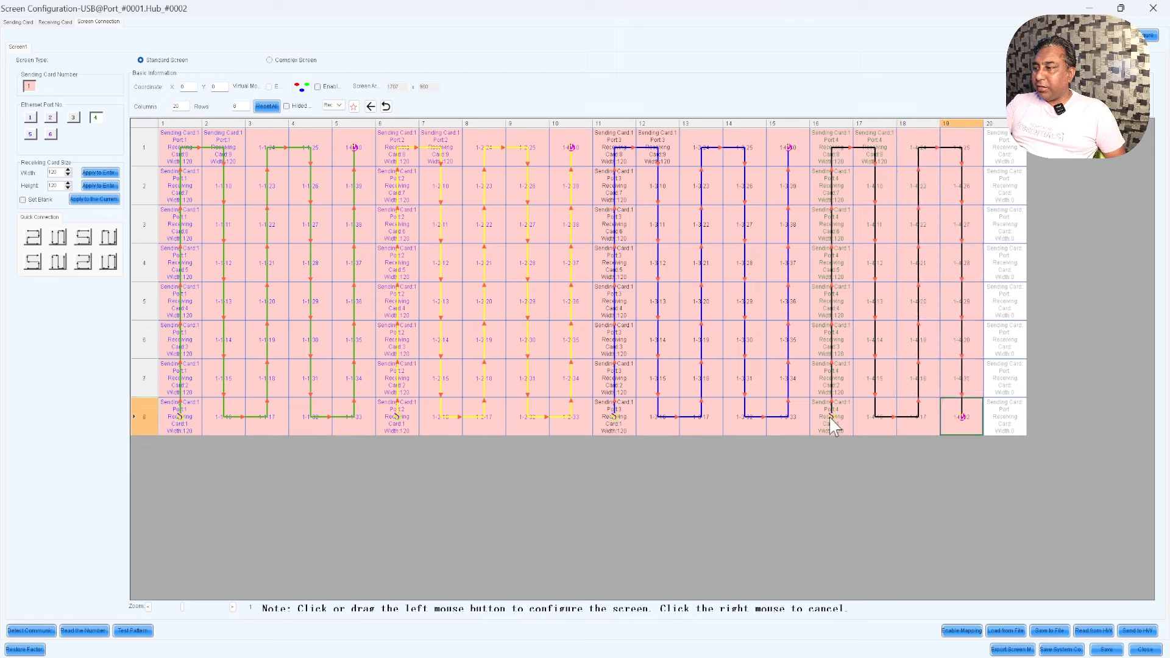
key("Right")
key("Up")
key("Up")
key("Up")
key("Up")
key("Up")
key("Up")
key("Up")
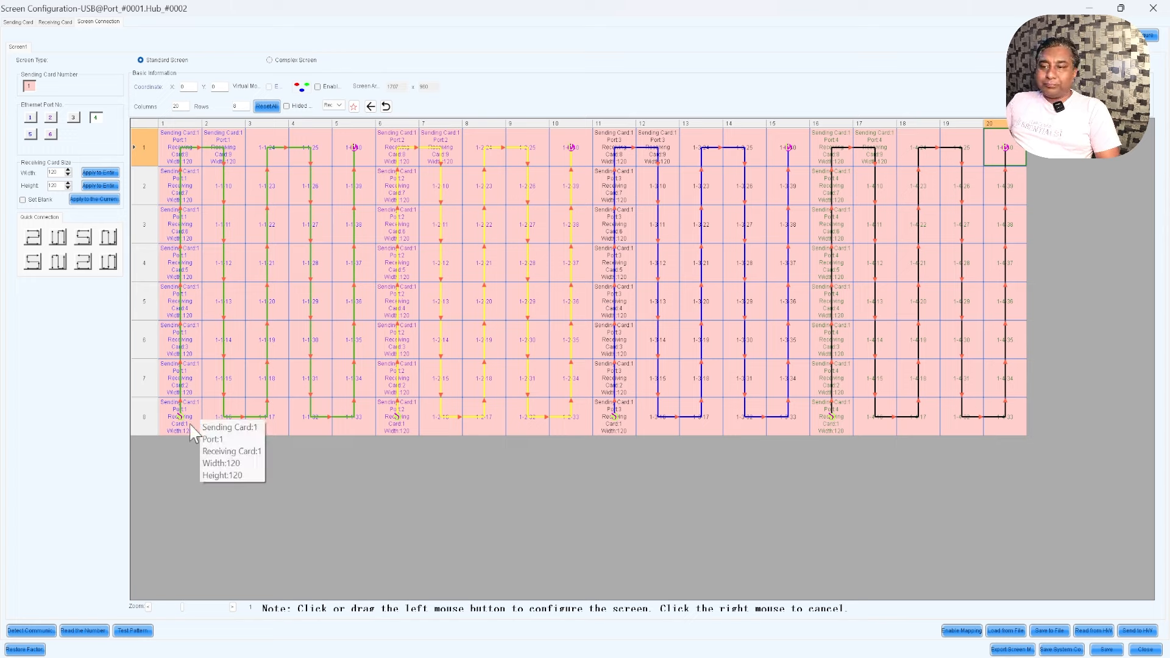
Set the screen layout to 10 columns and reset all cabinet connections.
double_click(184, 106)
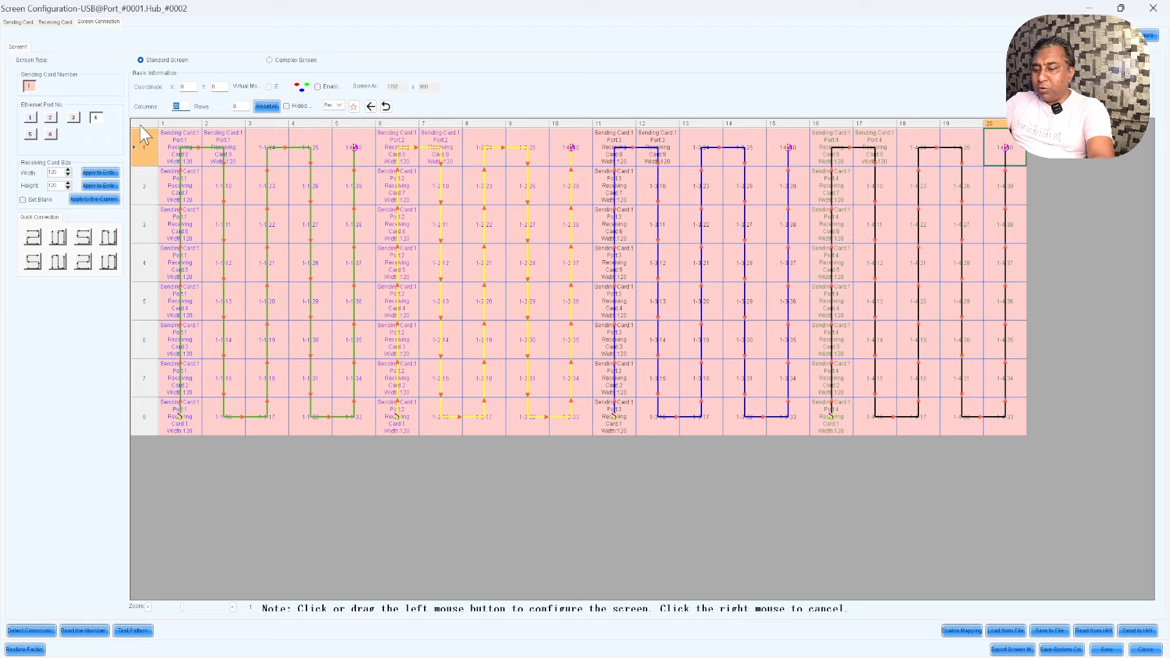
type("1")
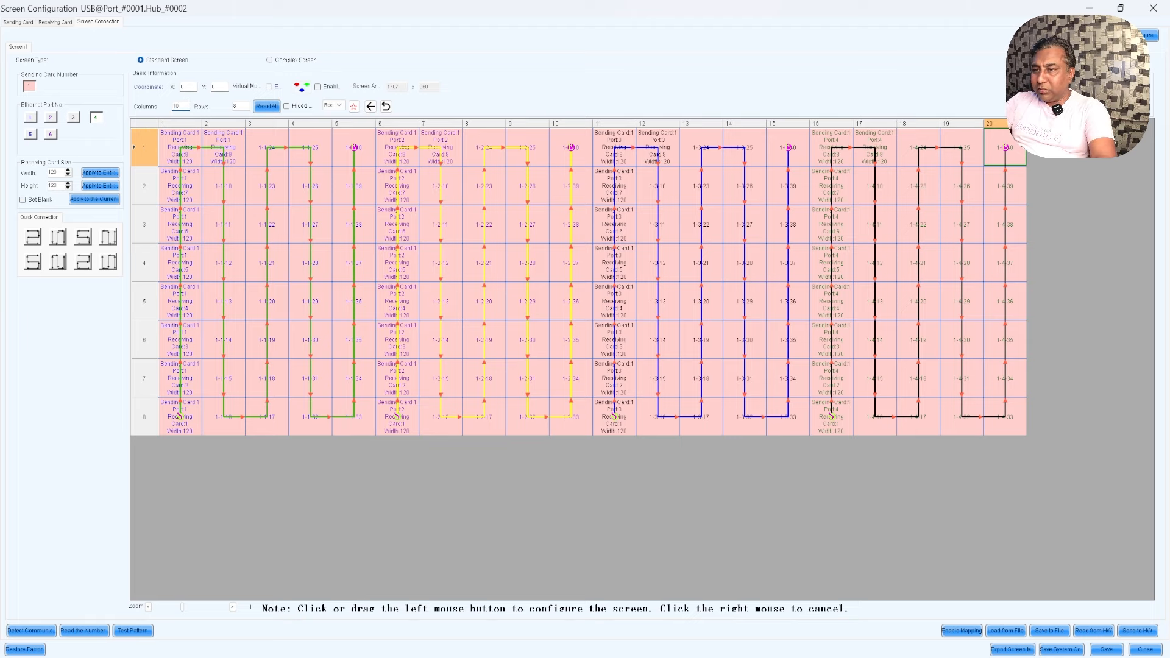
left_click(267, 106)
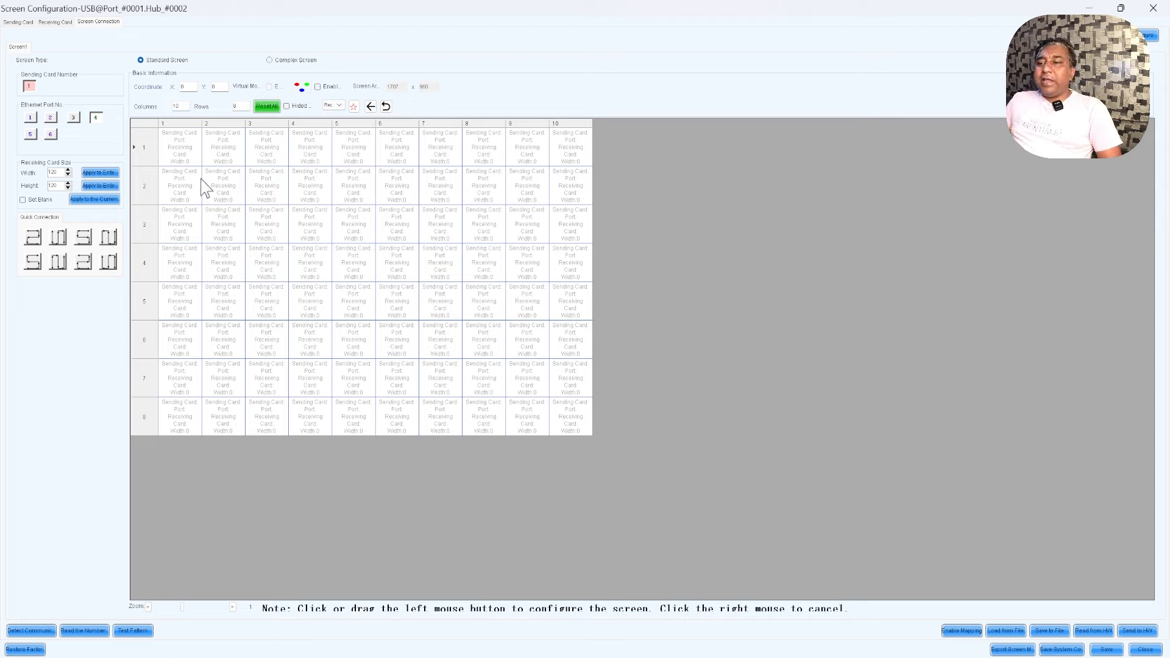
Map rows 8 to 5 to Ethernet port 1 in a horizontal serpentine path from column 1 of row 8 to column 1 of row 5.
left_click(29, 120)
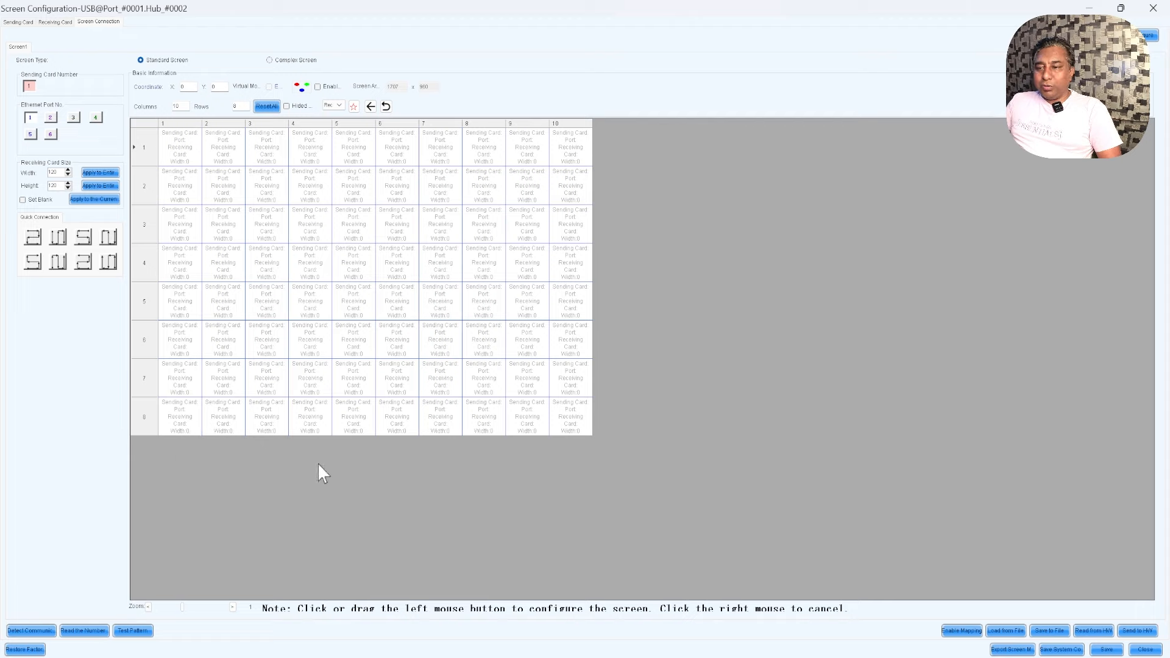
left_click(181, 425)
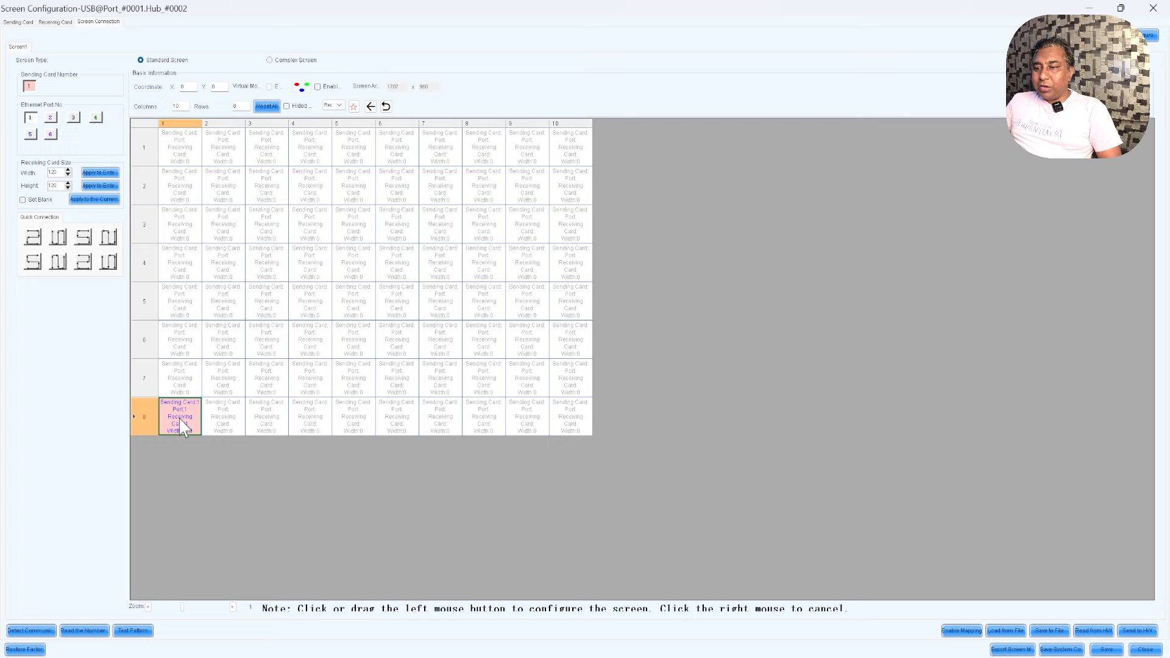
key("Right")
key("Right")
key("Right")
key("Right")
key("Right")
key("Right")
key("Right")
key("Right")
key("Right")
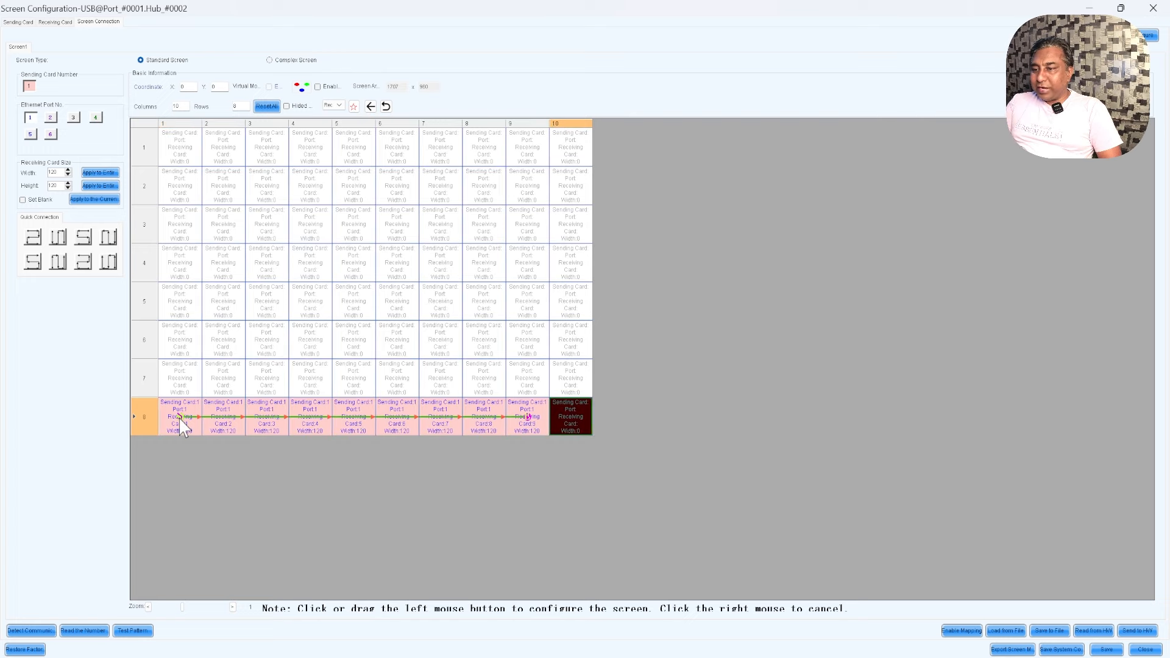
key("Up")
key("Left")
key("Left")
key("Left")
key("Left")
key("Left")
key("Left")
key("Left")
key("Left")
key("Left")
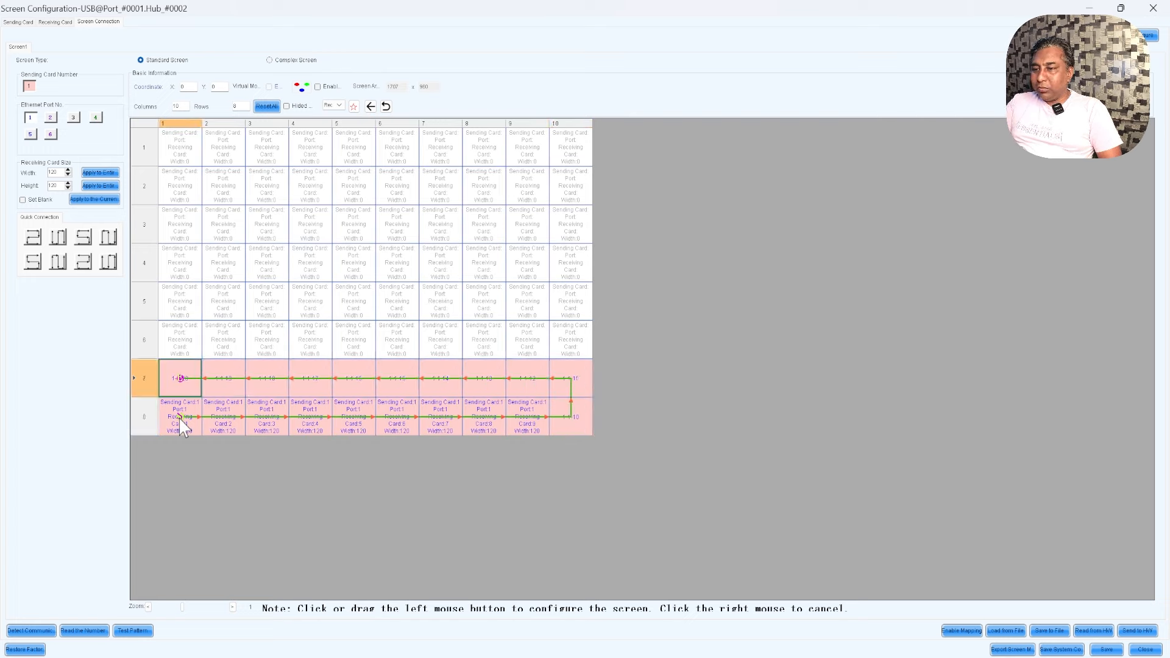
key("Up")
key("Right")
key("Right")
key("Right")
key("Right")
key("Right")
key("Right")
key("Right")
key("Right")
key("Right")
key("Up")
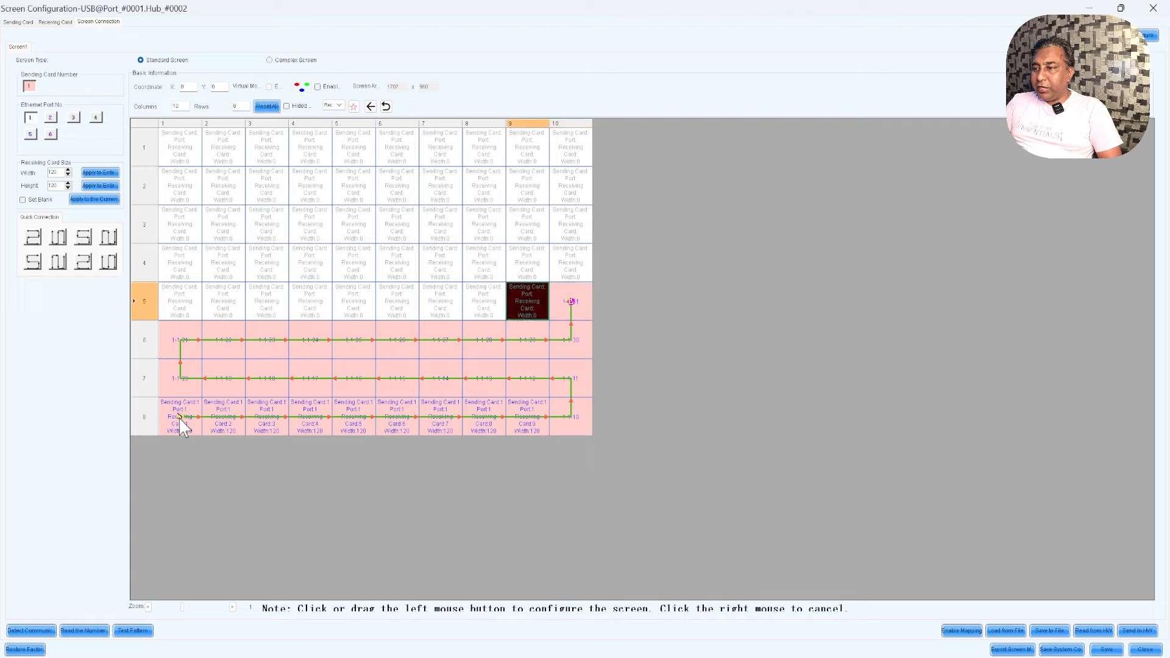
key("Left")
key("Left")
key("Left")
key("Left")
key("Left")
key("Left")
key("Left")
key("Left")
key("Left")
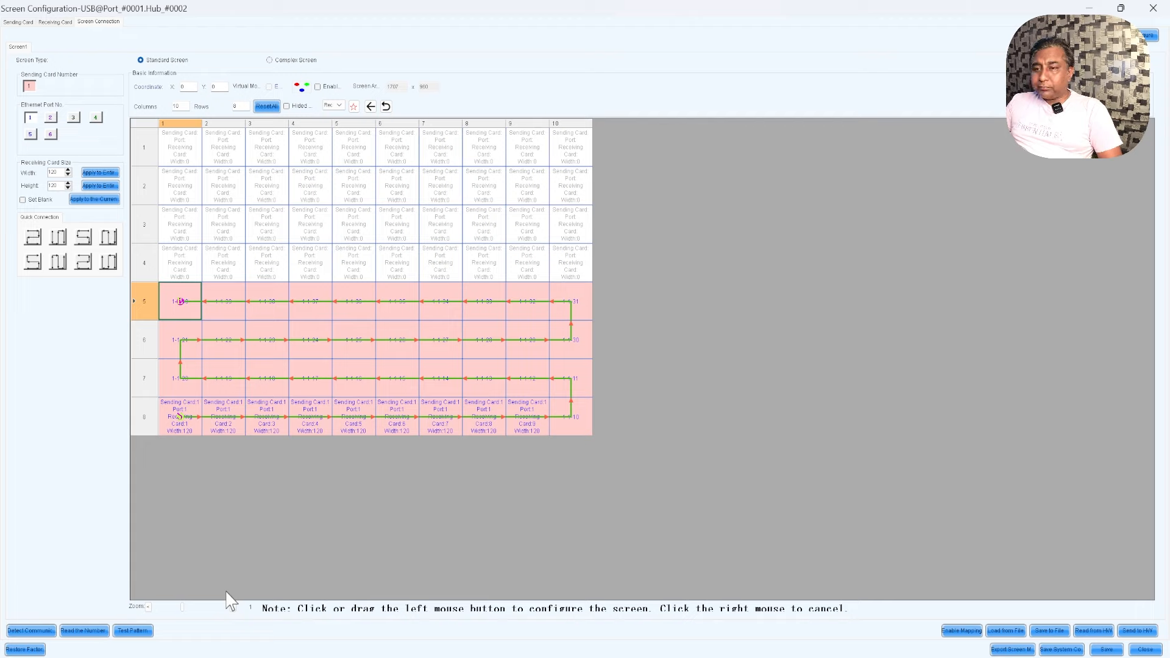
Map rows 4 to 1 to Ethernet port 2 in a horizontal serpentine path from column 1 of row 4 to column 1 of row 1.
left_click(50, 117)
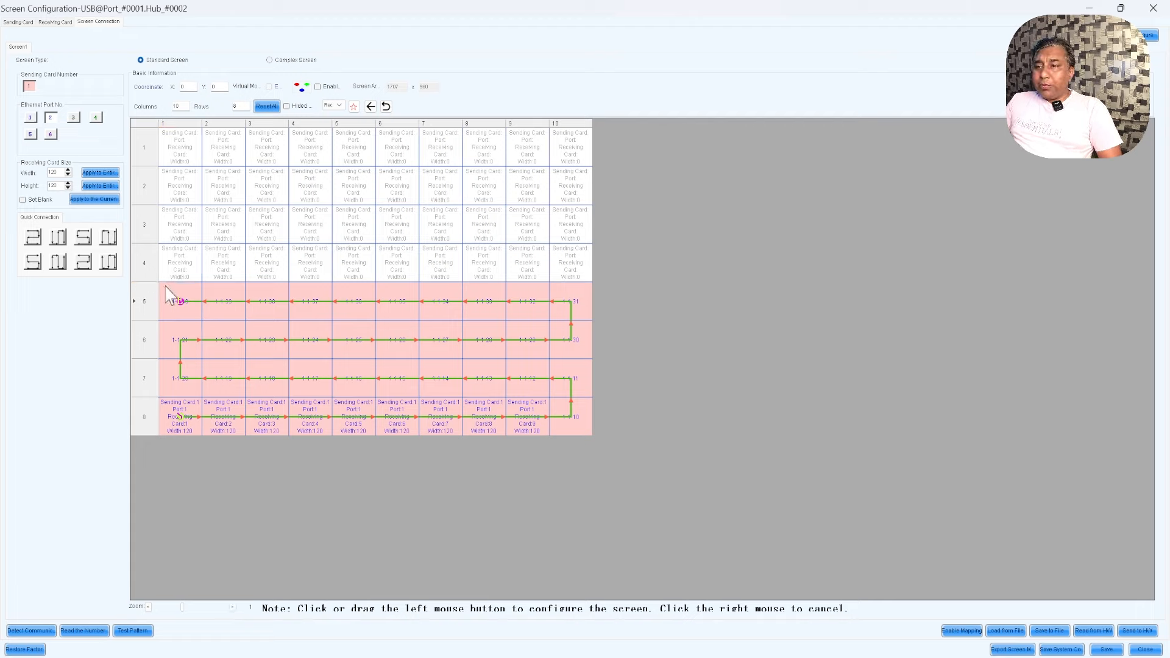
left_click(175, 263)
key("Right")
key("Right")
key("Right")
key("Right")
key("Right")
key("Right")
key("Right")
key("Right")
key("Right")
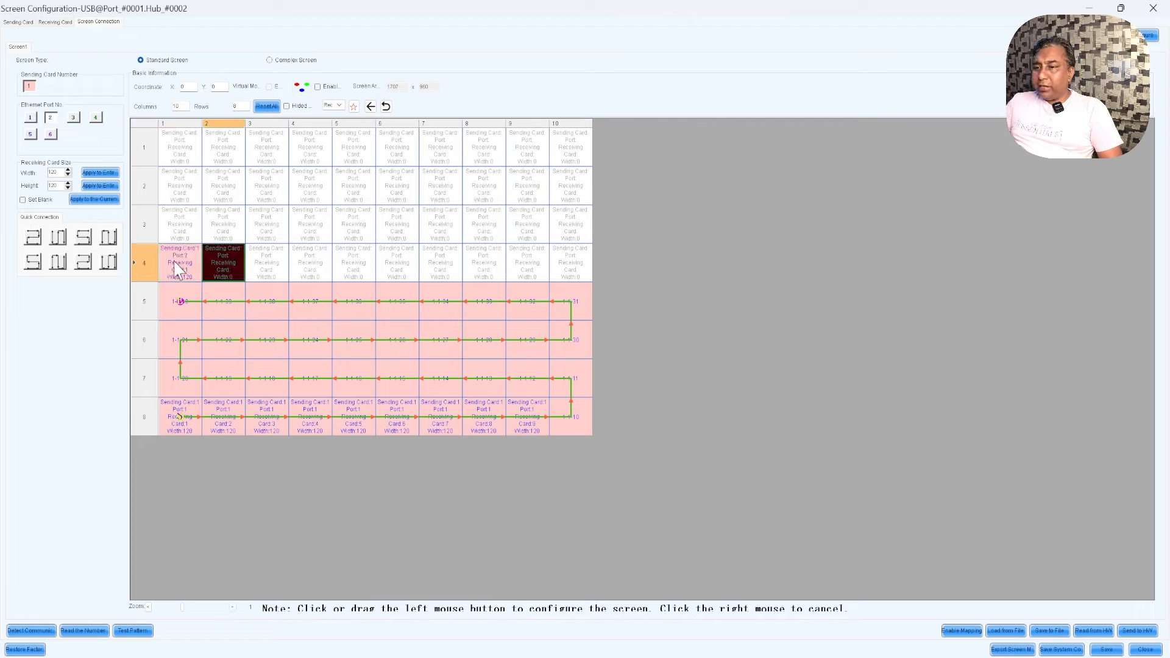
key("Up")
key("Left")
key("Left")
key("Left")
key("Left")
key("Left")
key("Left")
key("Left")
key("Left")
key("Left")
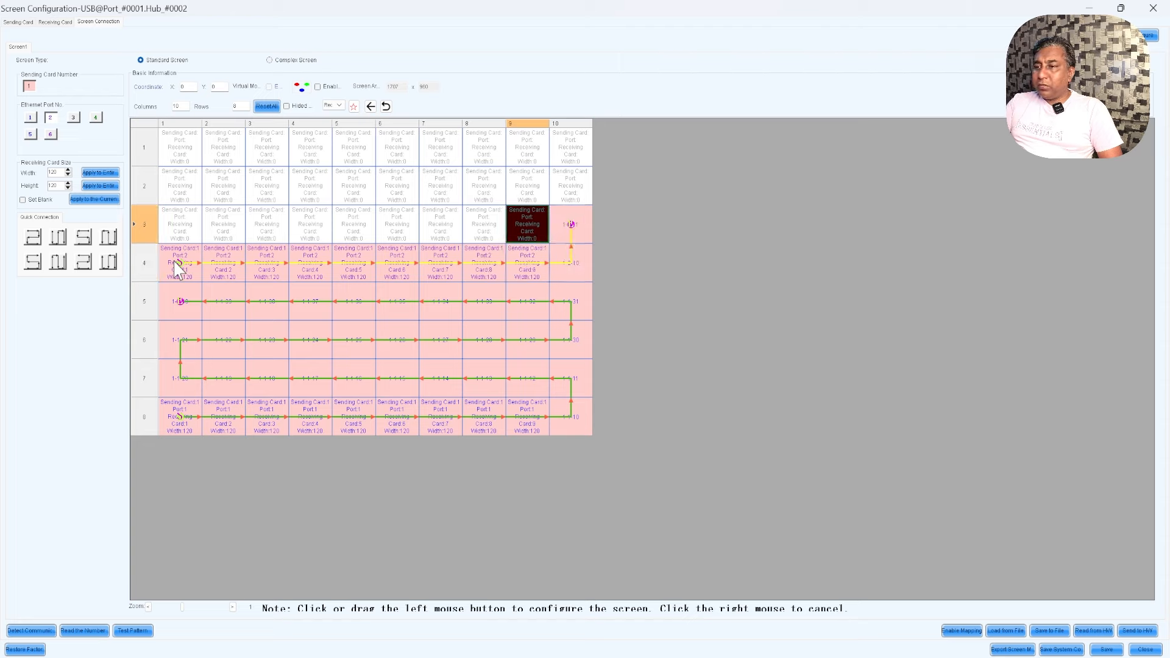
key("Up")
key("Right")
key("Right")
key("Right")
key("Right")
key("Right")
key("Right")
key("Right")
key("Right")
key("Right")
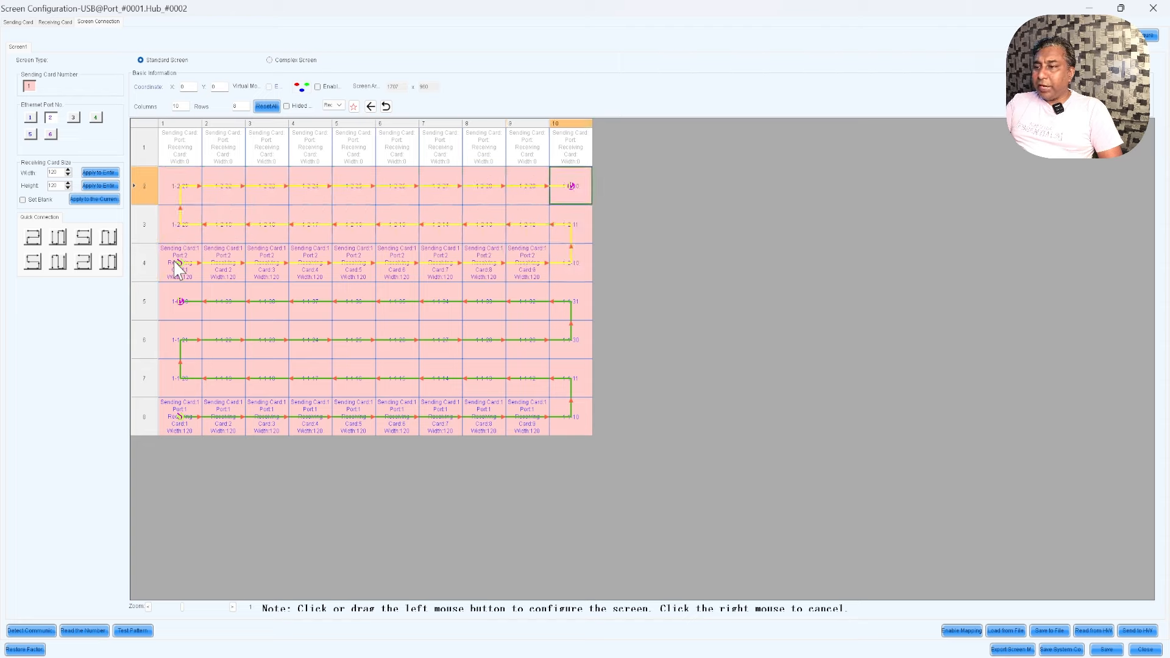
key("Up")
key("Left")
key("Left")
key("Left")
key("Left")
key("Left")
key("Left")
key("Left")
key("Left")
key("Left")
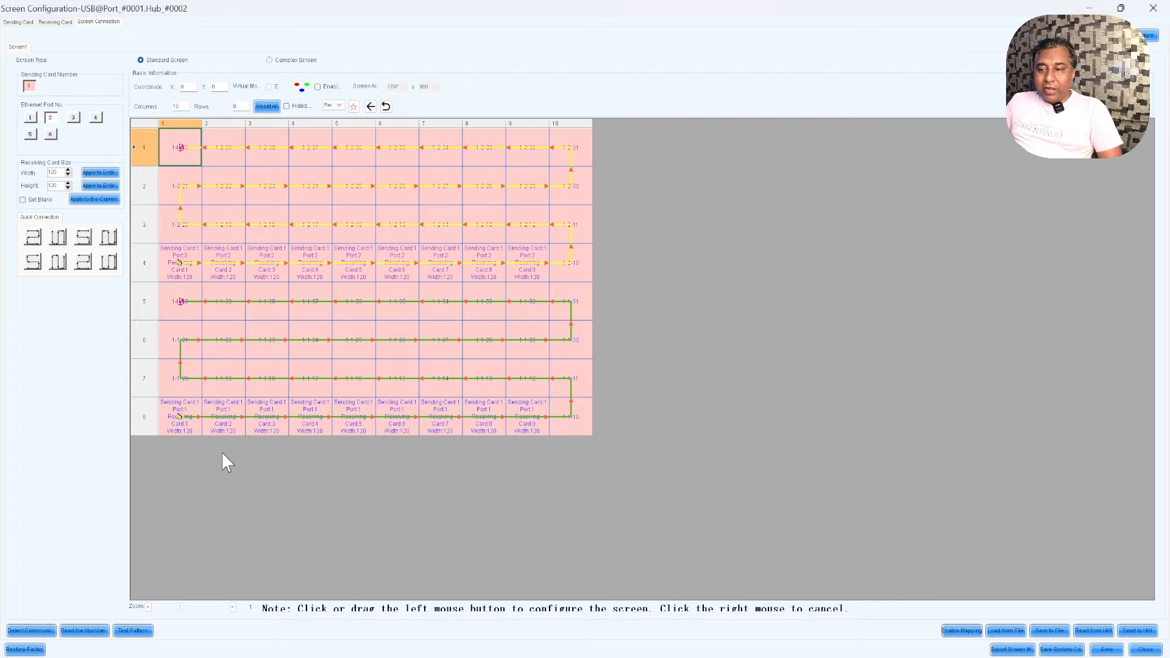
Reset all cabinet connections in the 10 by 8 layout.
left_click(29, 117)
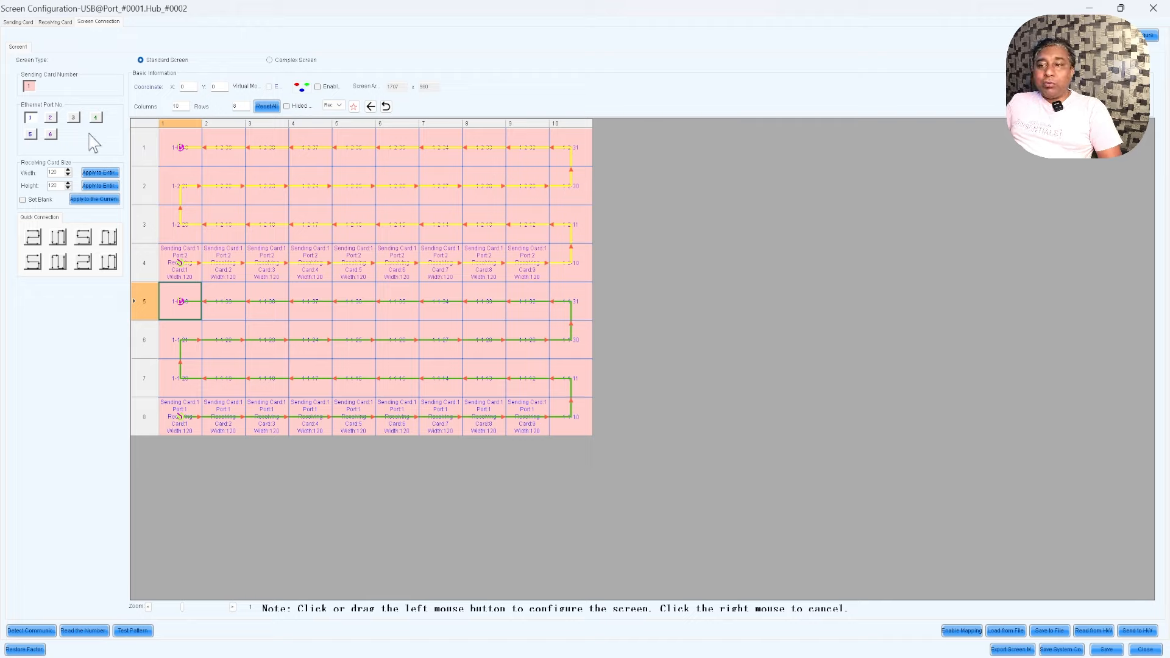
left_click(73, 119)
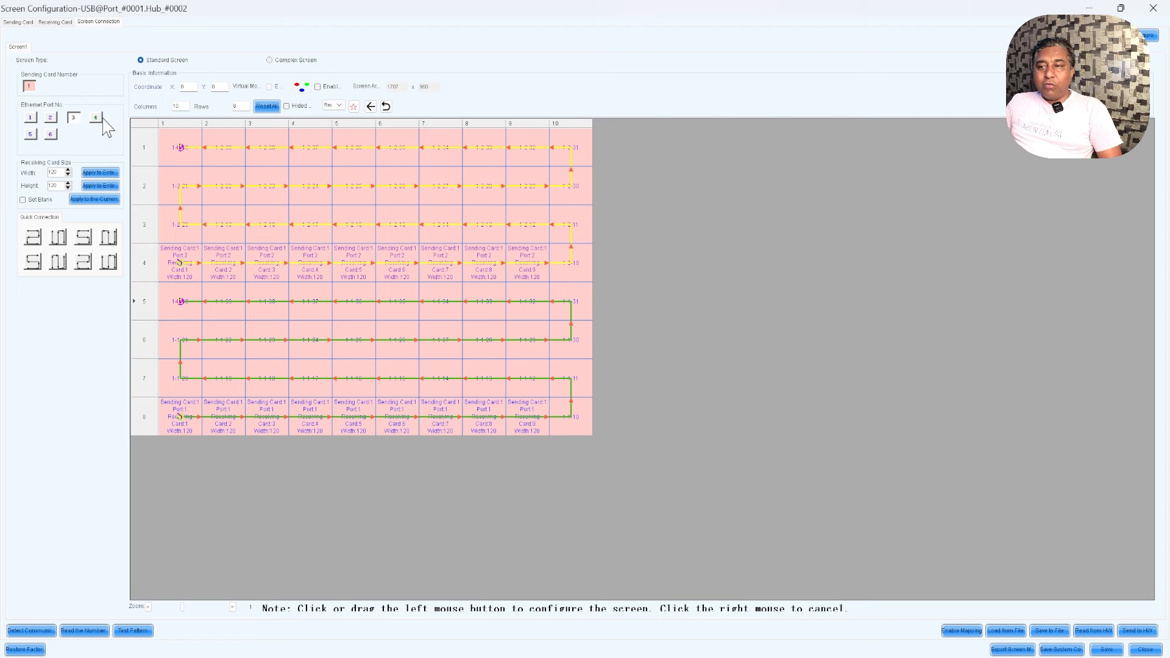
left_click(266, 106)
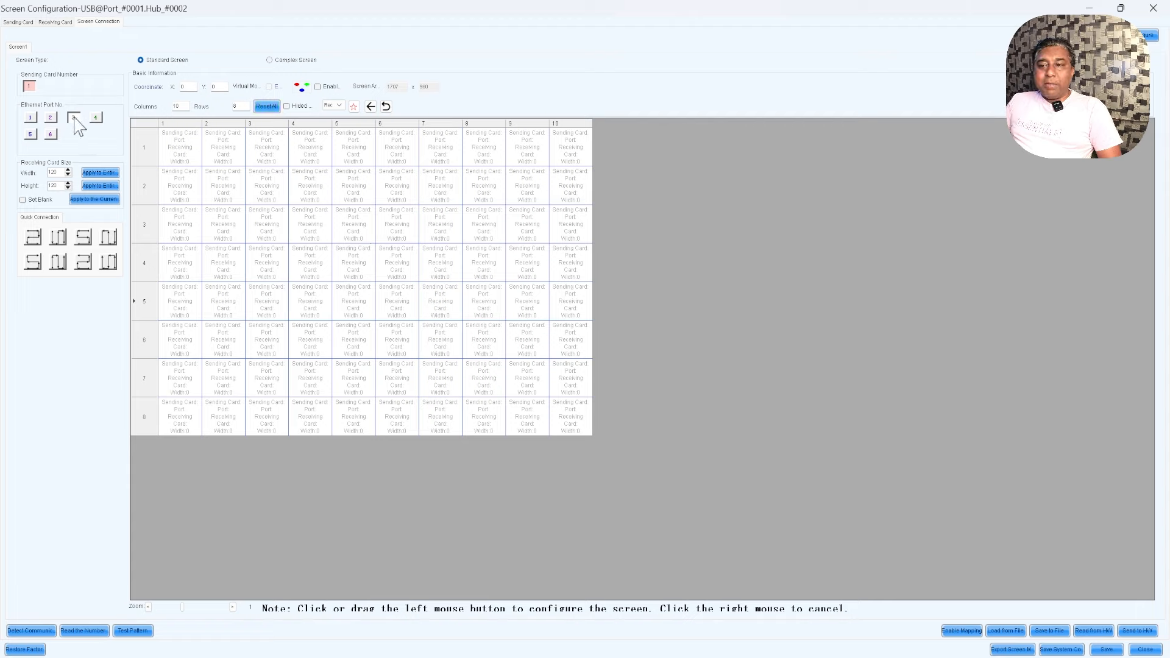
left_click(29, 117)
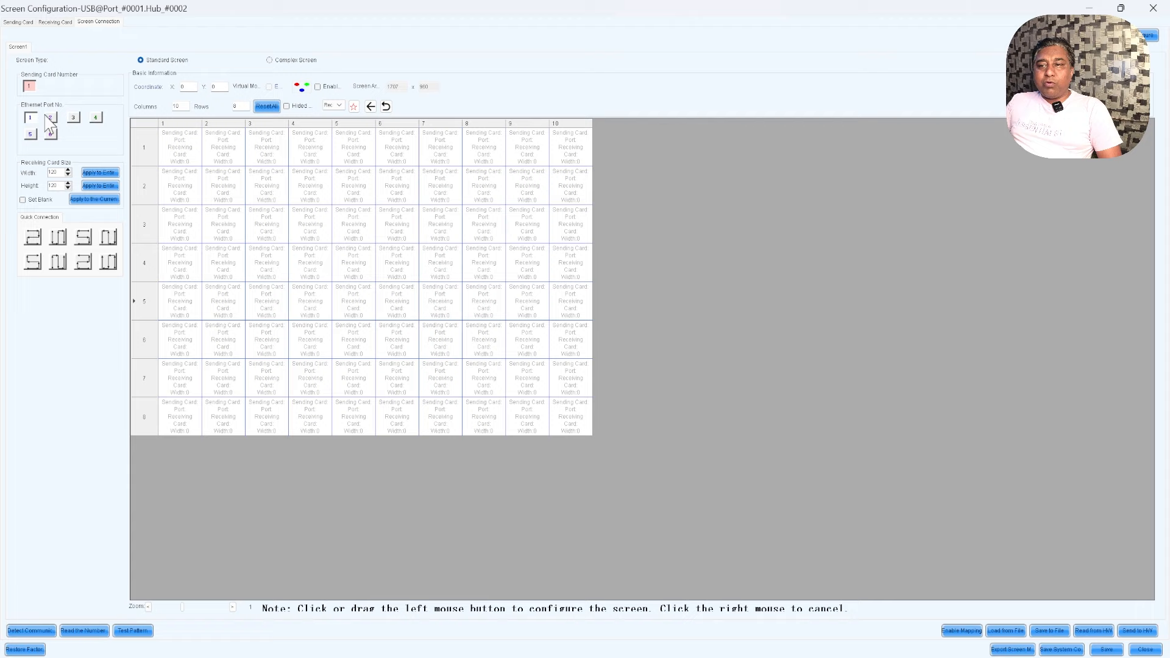
left_click(48, 117)
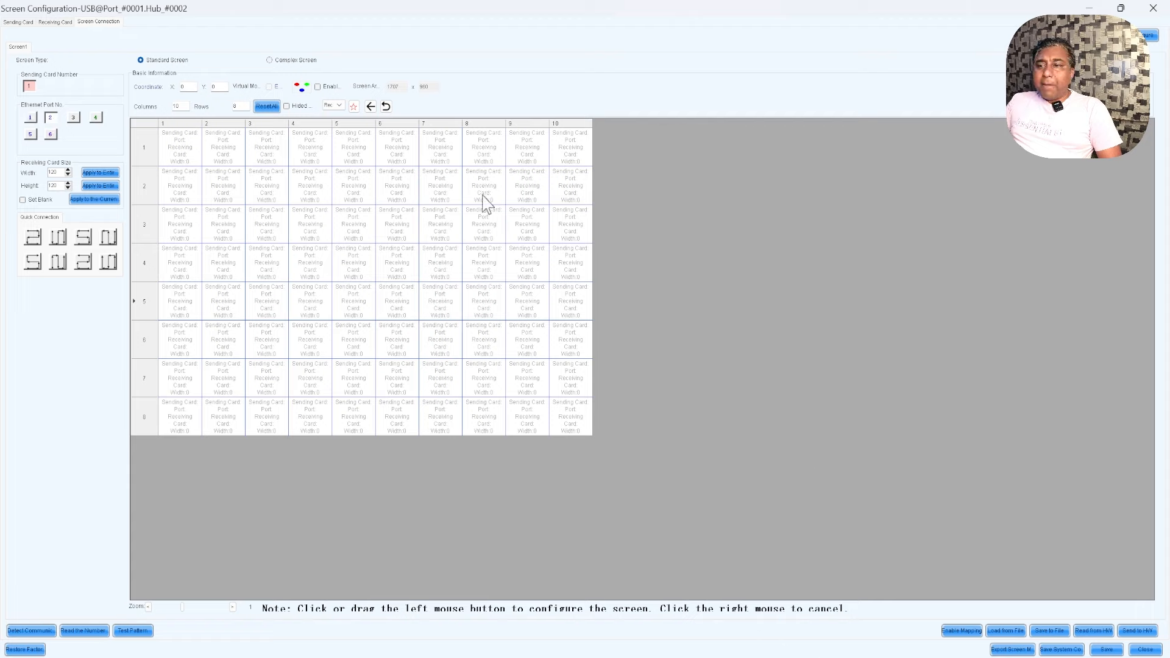
left_click(268, 107)
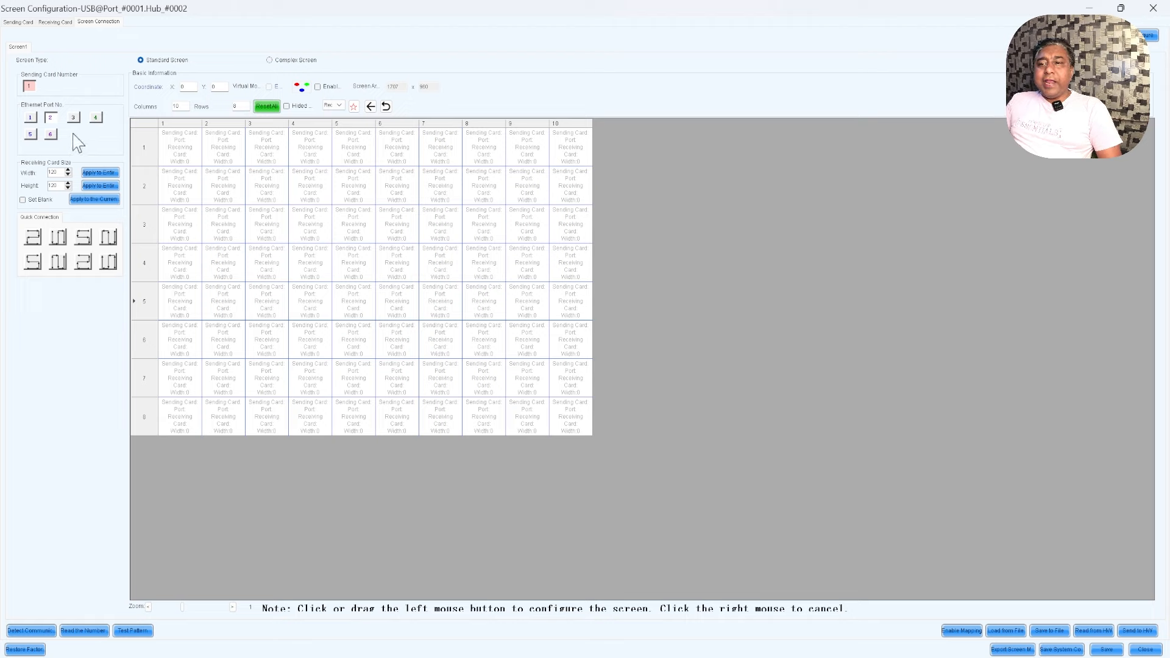
Map rows 5 to 8 to Ethernet port 3 in a horizontal serpentine path from column 1 of row 5 to column 1 of row 8.
left_click(74, 118)
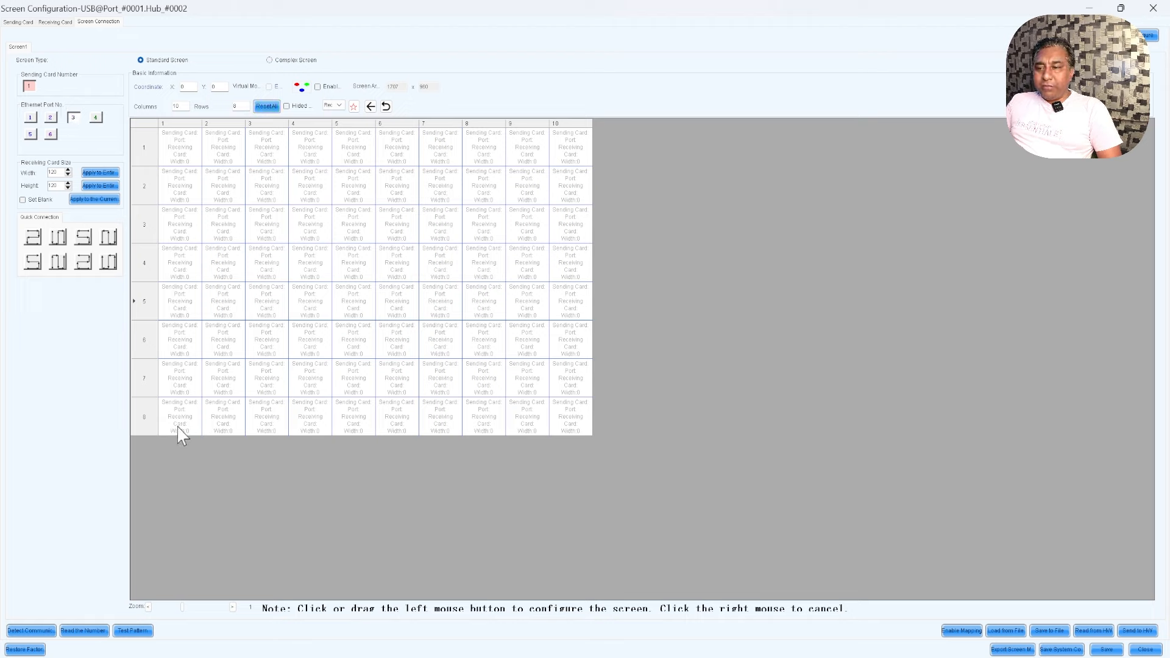
left_click(180, 309)
mouse_move(180, 309)
left_mouse_down()
mouse_move(571, 301)
mouse_move(527, 339)
mouse_move(181, 339)
mouse_move(181, 378)
mouse_move(571, 378)
mouse_move(571, 416)
mouse_move(355, 417)
left_mouse_up()
key("Left")
key("Left")
key("Left")
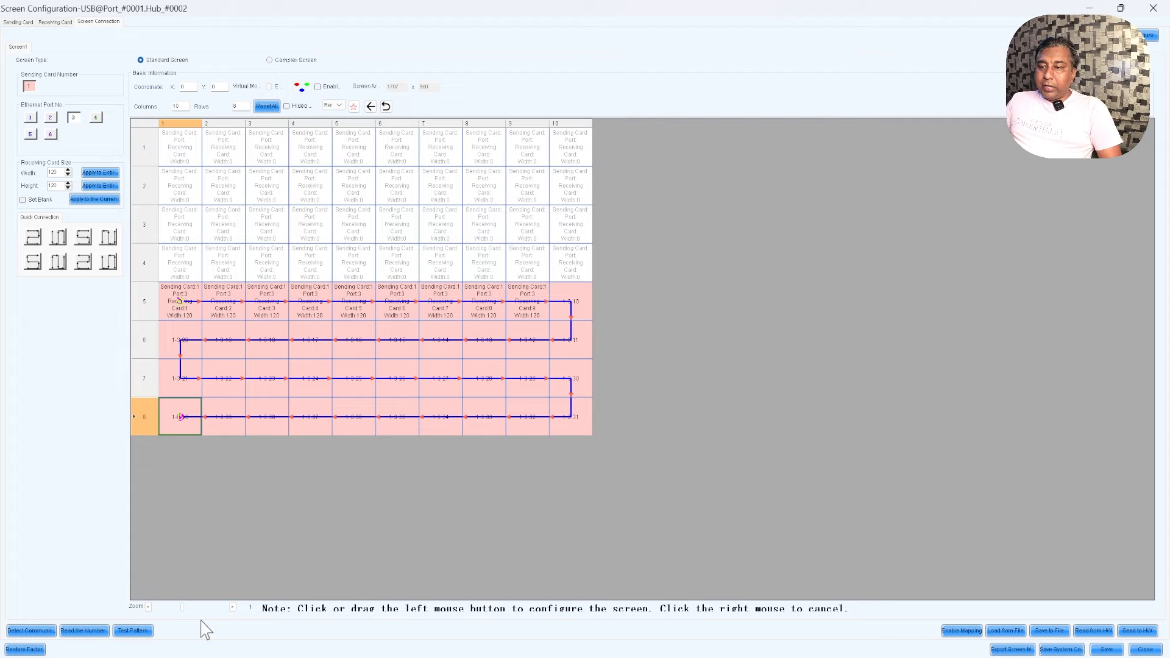
Map rows 1 to 4 to Ethernet port 4 in a horizontal serpentine path from column 1 of row 1 to column 1 of row 4.
left_click(96, 117)
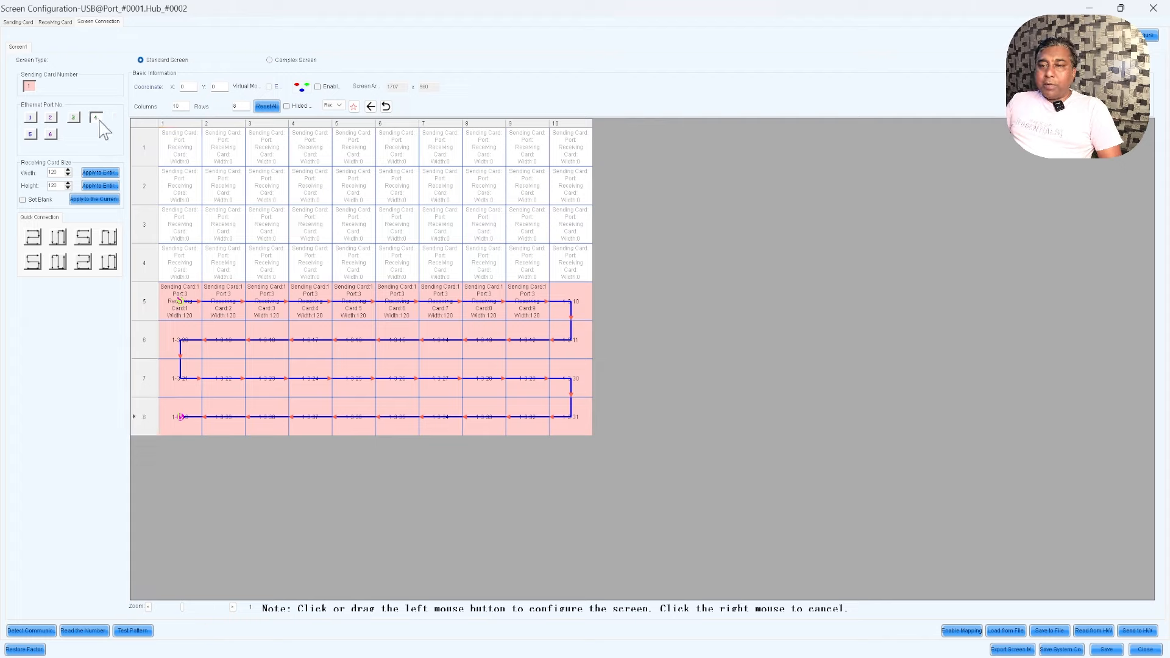
left_click(183, 151)
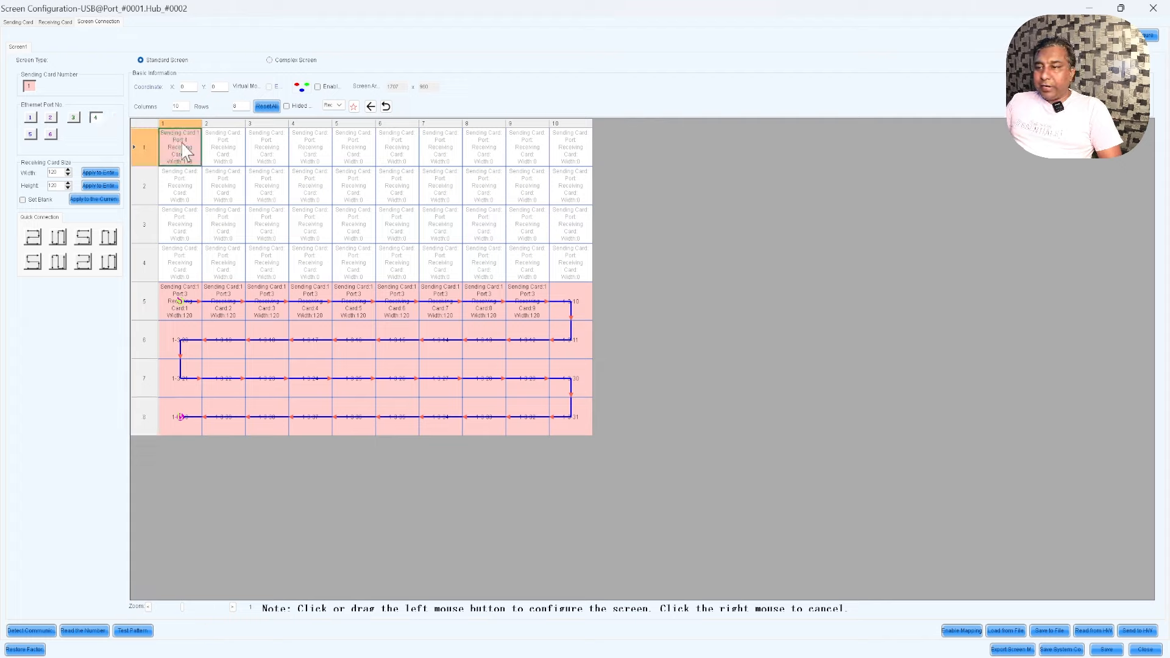
key("Right")
key("Right")
key("Right")
key("Right")
key("Right")
key("Right")
key("Right")
key("Right")
key("Right")
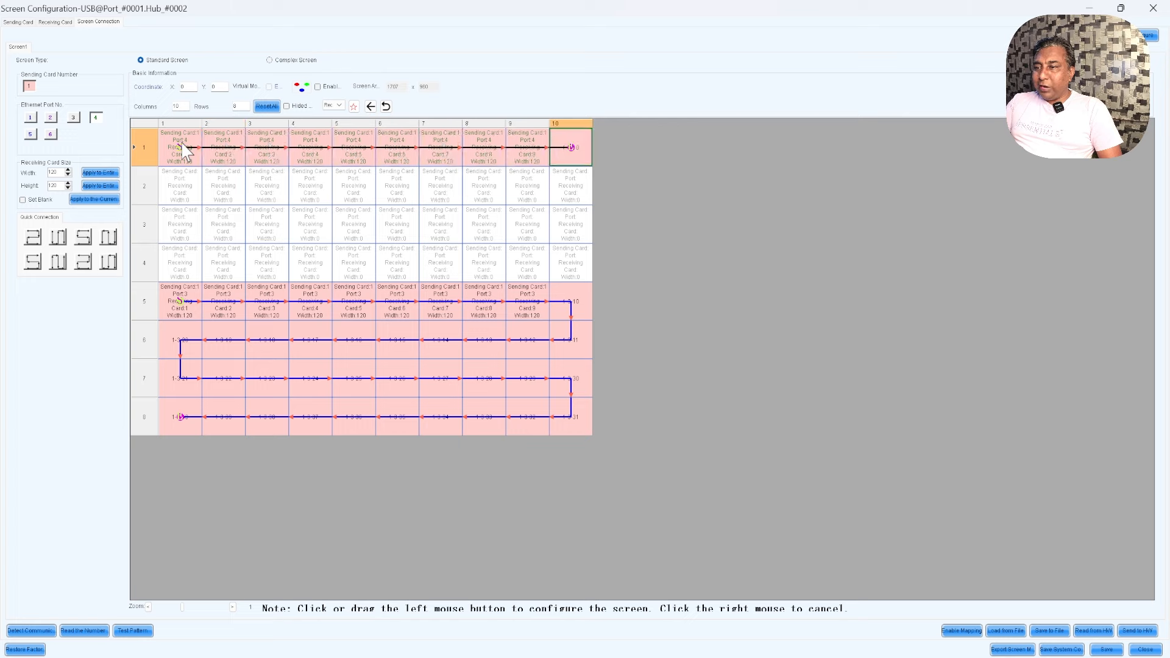
key("Down")
key("Left")
key("Left")
key("Left")
key("Left")
key("Left")
key("Left")
key("Left")
key("Left")
key("Left")
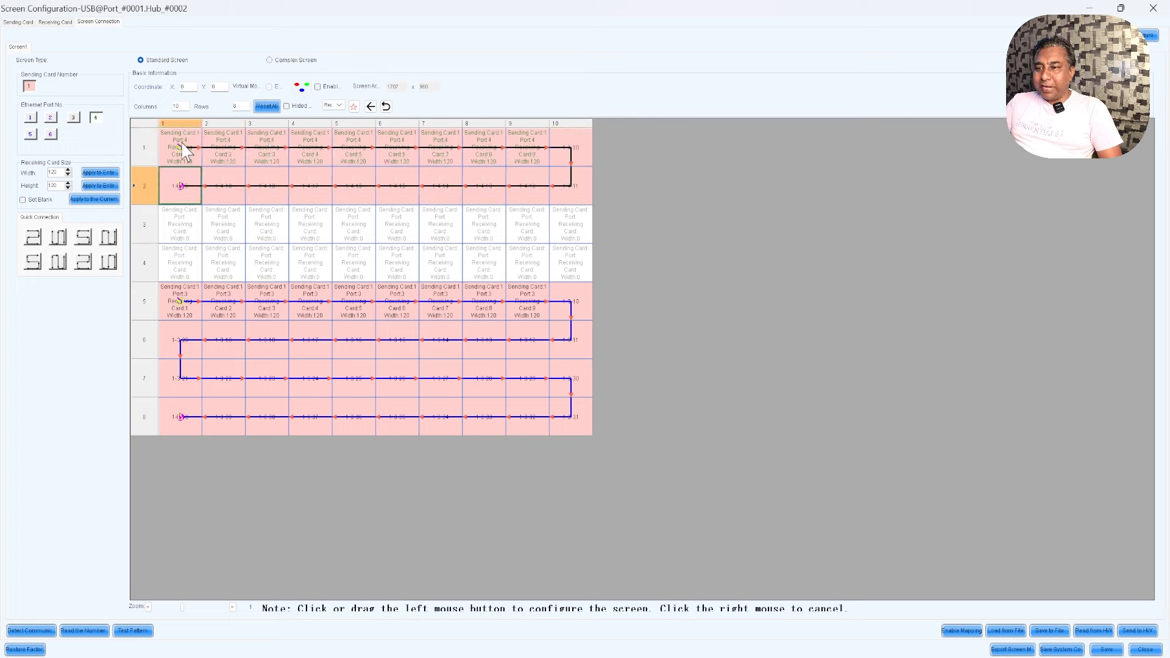
key("Down")
key("Right")
key("Right")
key("Right")
key("Right")
key("Right")
key("Right")
key("Right")
key("Right")
key("Right")
key("Down")
key("Left")
key("Left")
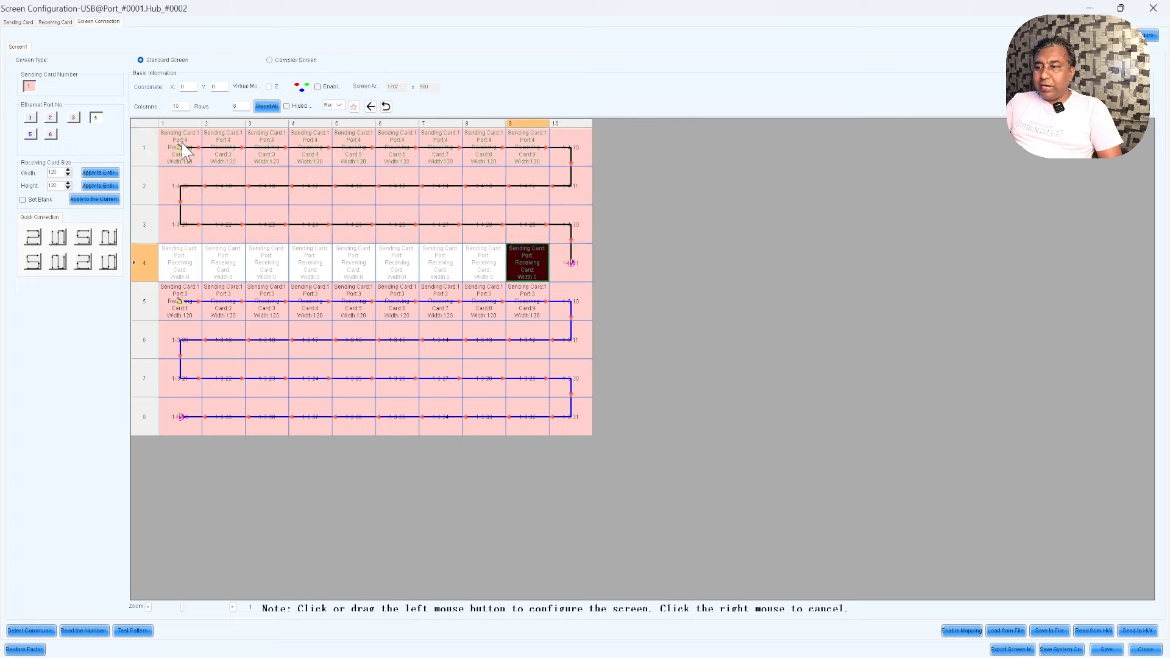
key("Left")
key("Left")
key("Left")
key("Left")
key("Left")
key("Left")
key("Left")
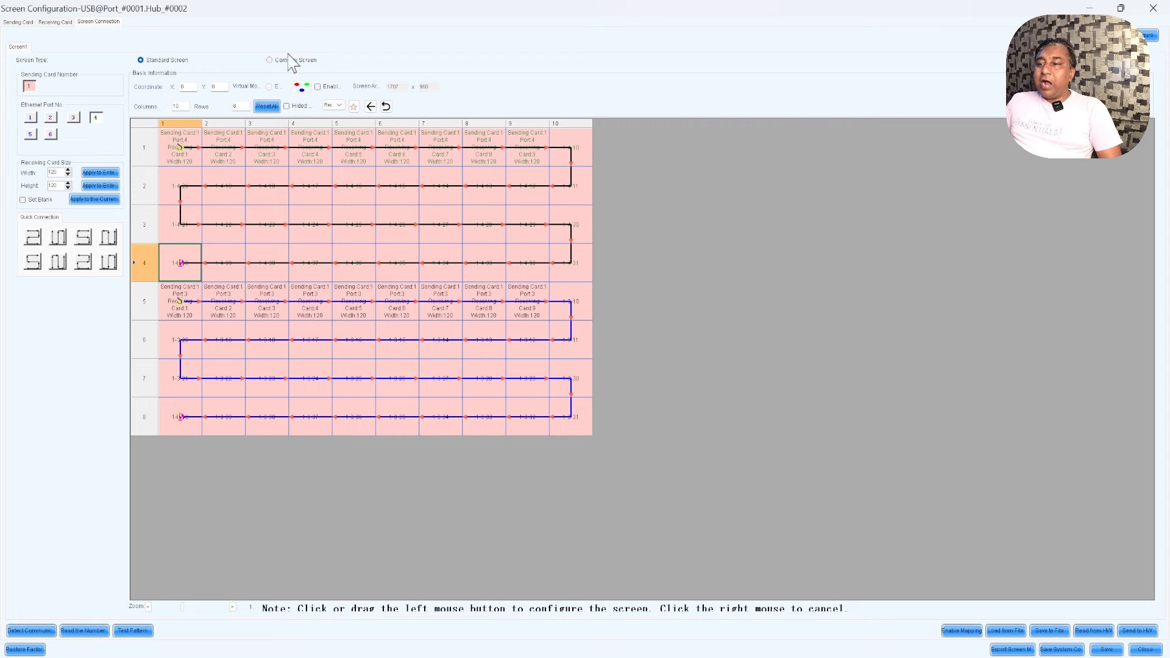
Reset all cabinet connections and set the screen layout to 5 columns by 4 rows.
left_click(267, 107)
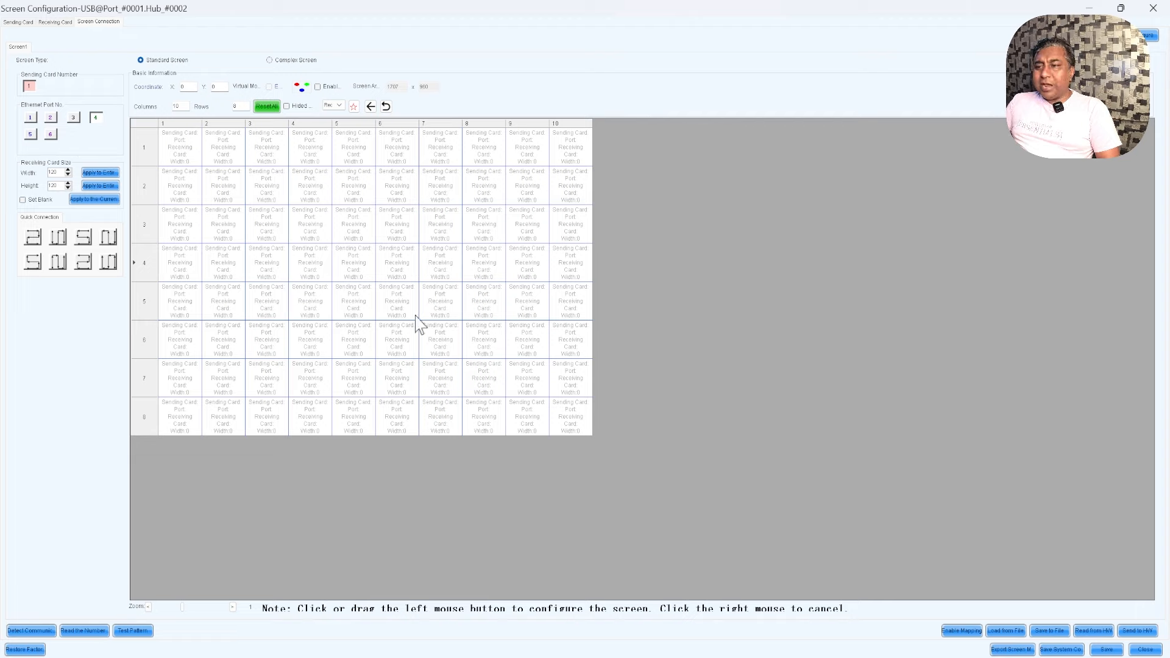
left_click(50, 117)
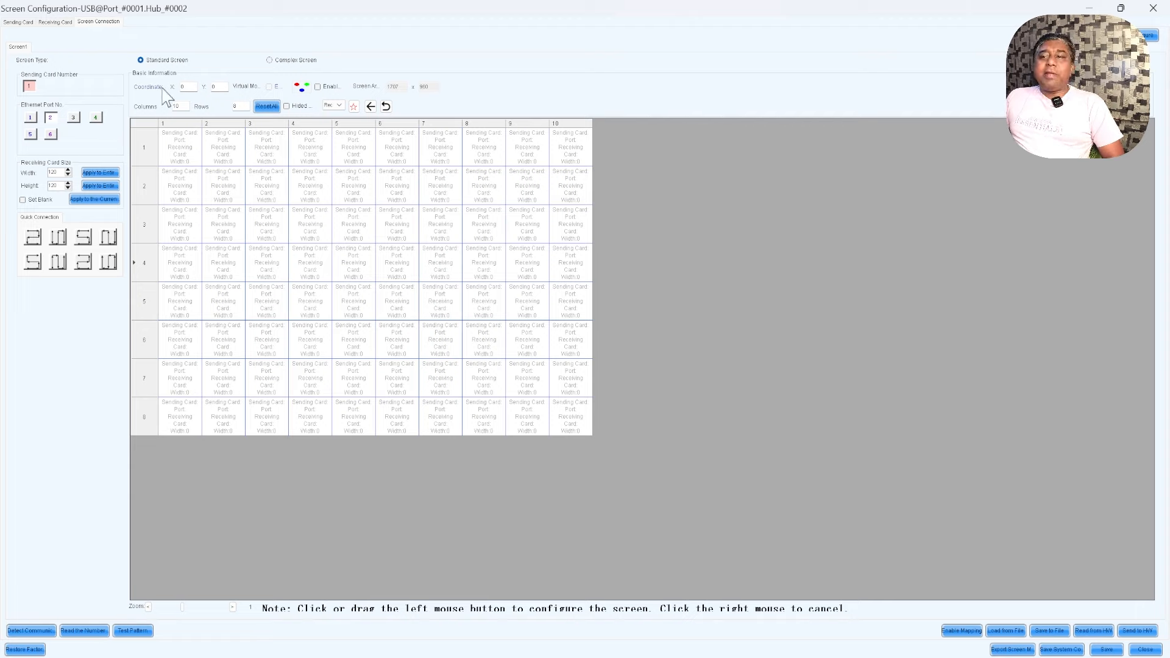
left_click(267, 108)
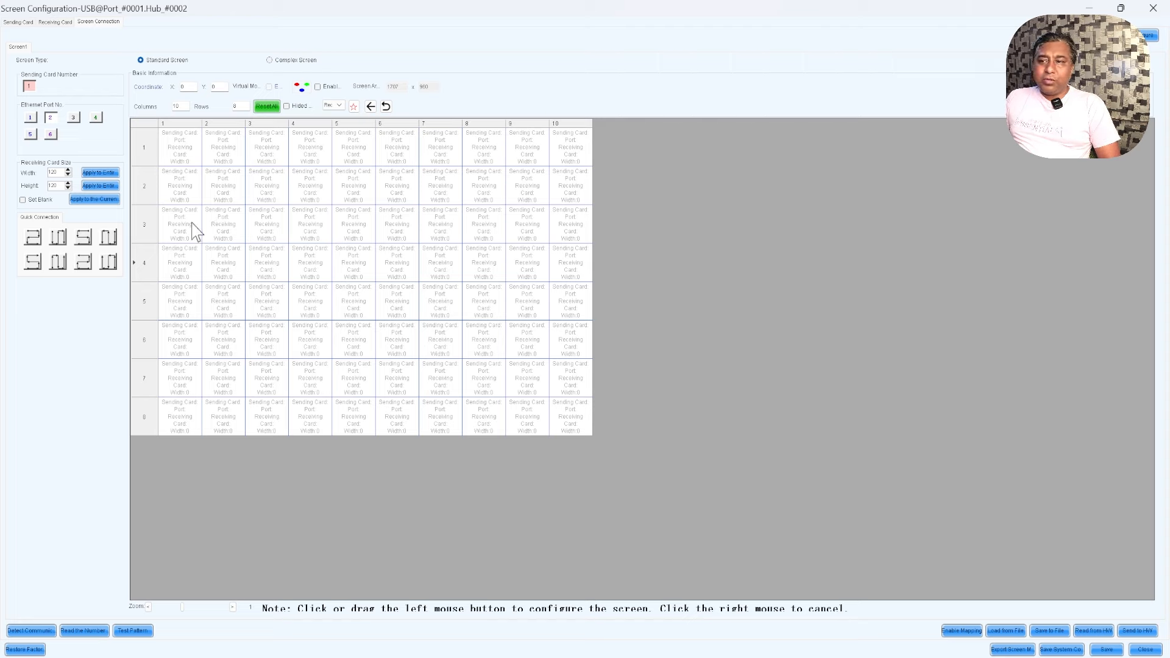
left_click(176, 105)
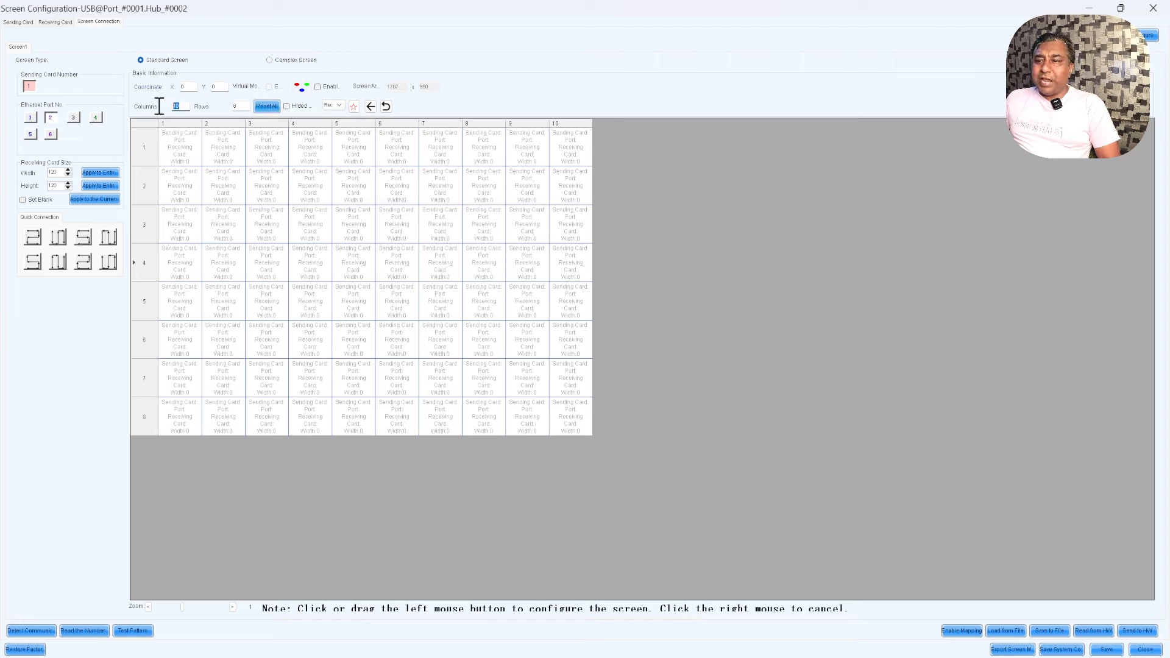
type("5")
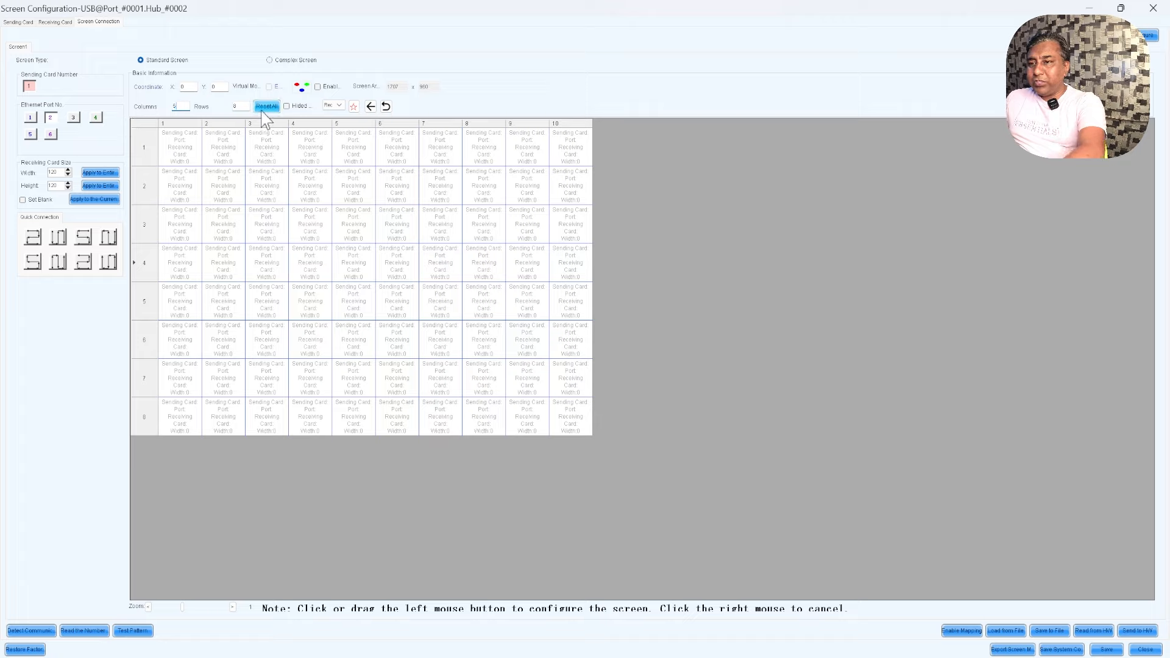
left_click(235, 104)
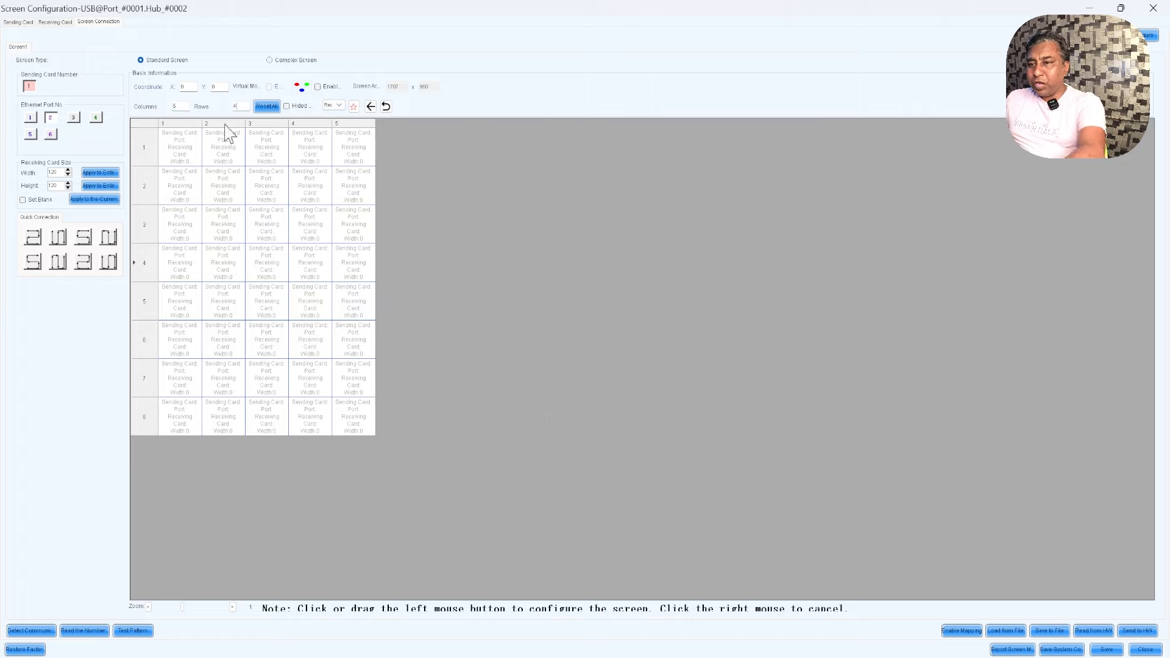
type("4")
left_click(267, 106)
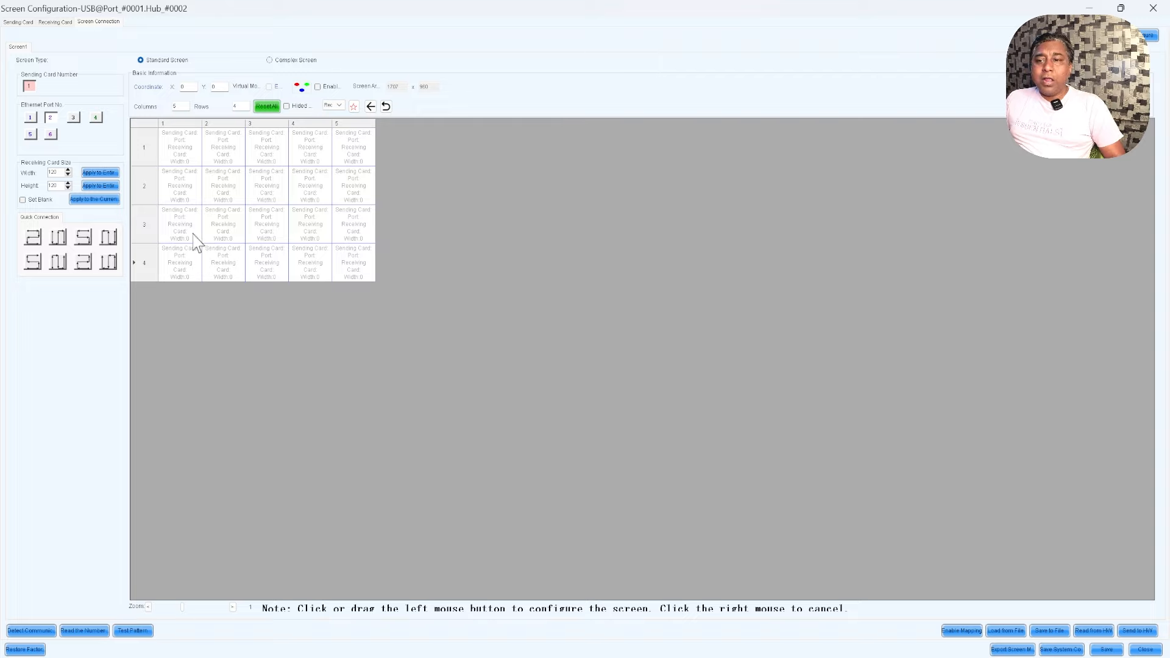
Map the 5 by 4 layout to Ethernet port 1 in a horizontal serpentine path from column 1 of row 4 to column 1 of row 1.
left_click(30, 117)
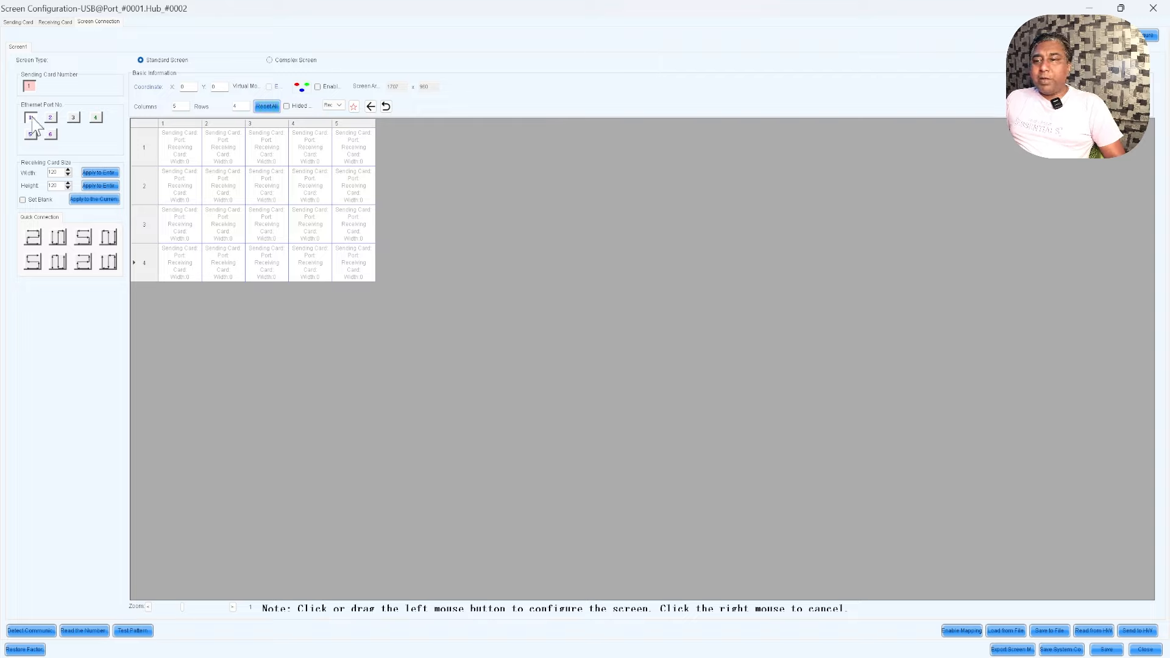
left_click(179, 262)
left_click(223, 263)
mouse_move(263, 276)
left_mouse_down()
mouse_move(359, 261)
mouse_move(355, 225)
mouse_move(175, 220)
mouse_move(204, 195)
mouse_move(352, 185)
mouse_move(354, 152)
mouse_move(139, 157)
left_mouse_up()
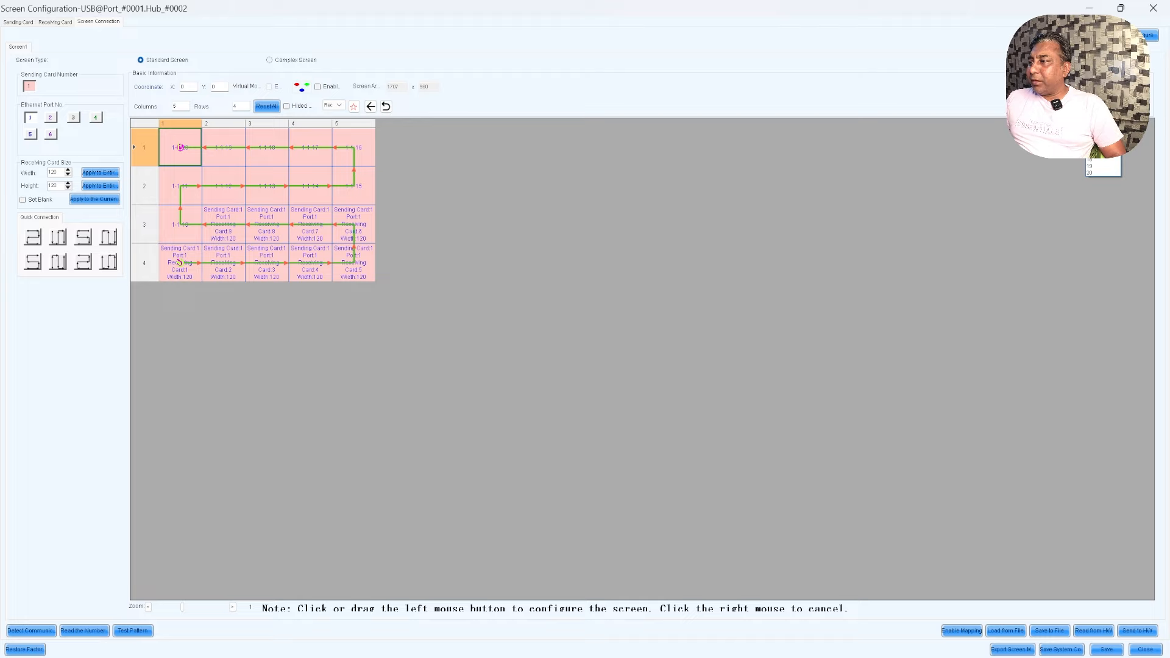
Reset all cabinet connections and set the receiving card size for Ethernet port 2 to width 96 and height 96.
left_click(266, 106)
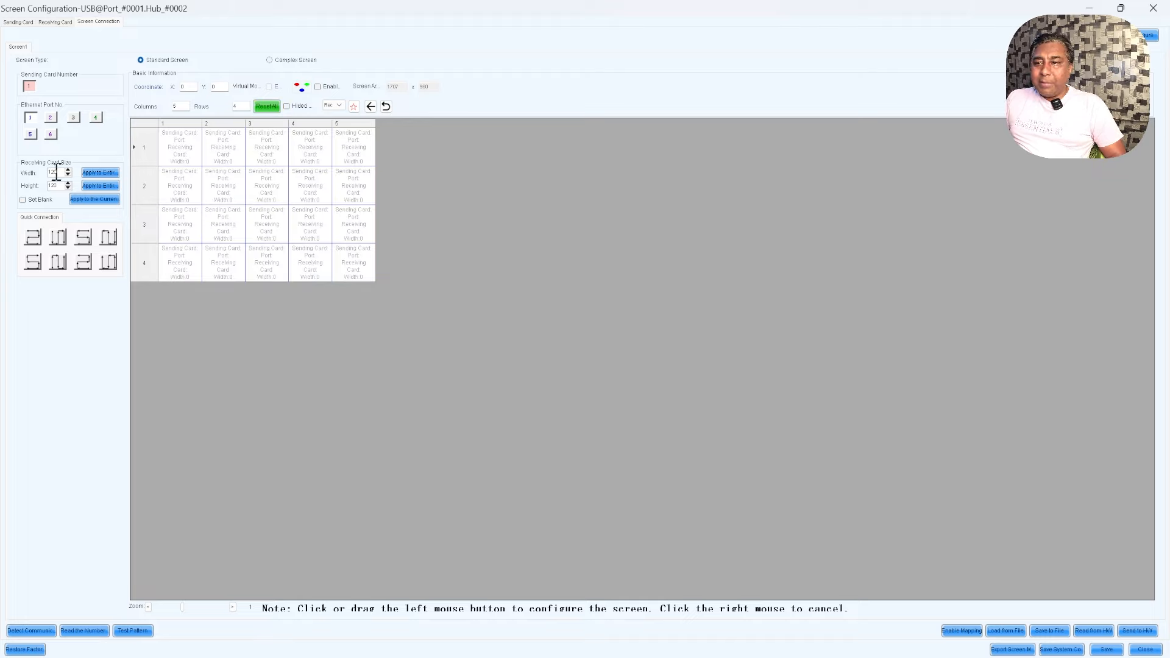
left_click(50, 117)
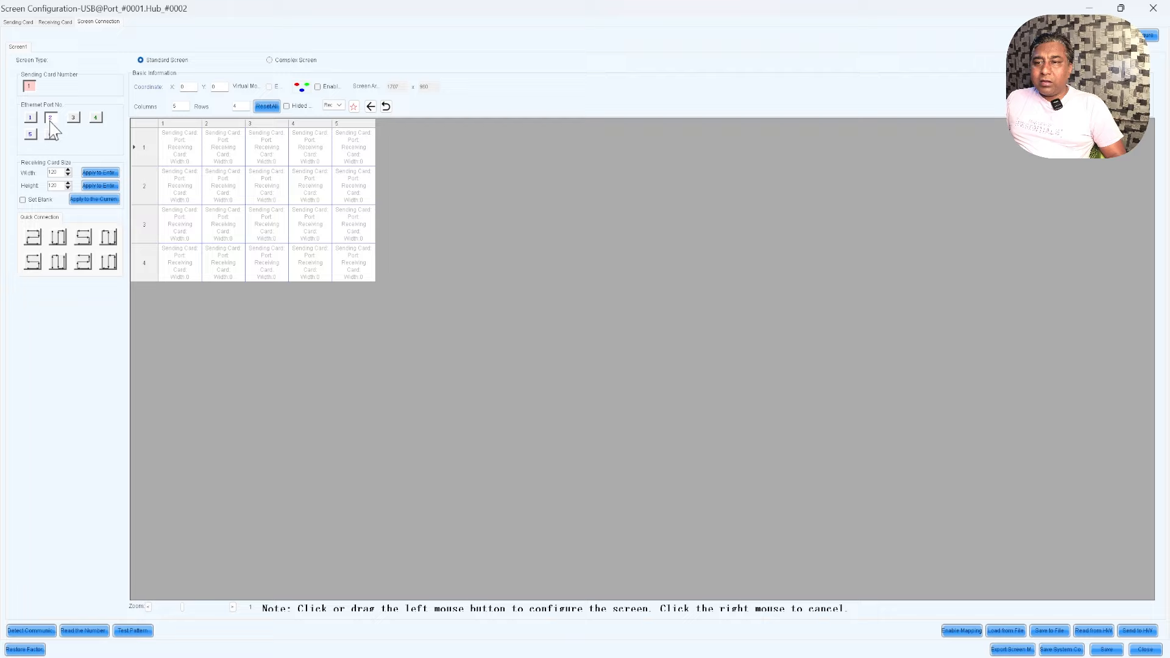
double_click(58, 173)
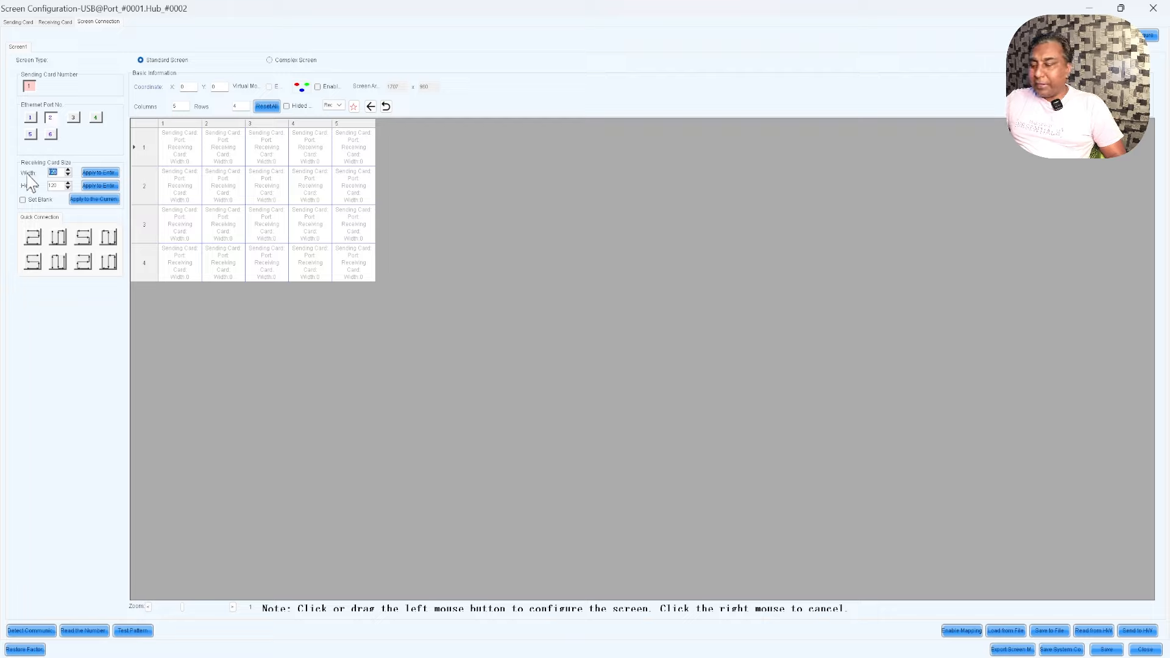
type("36")
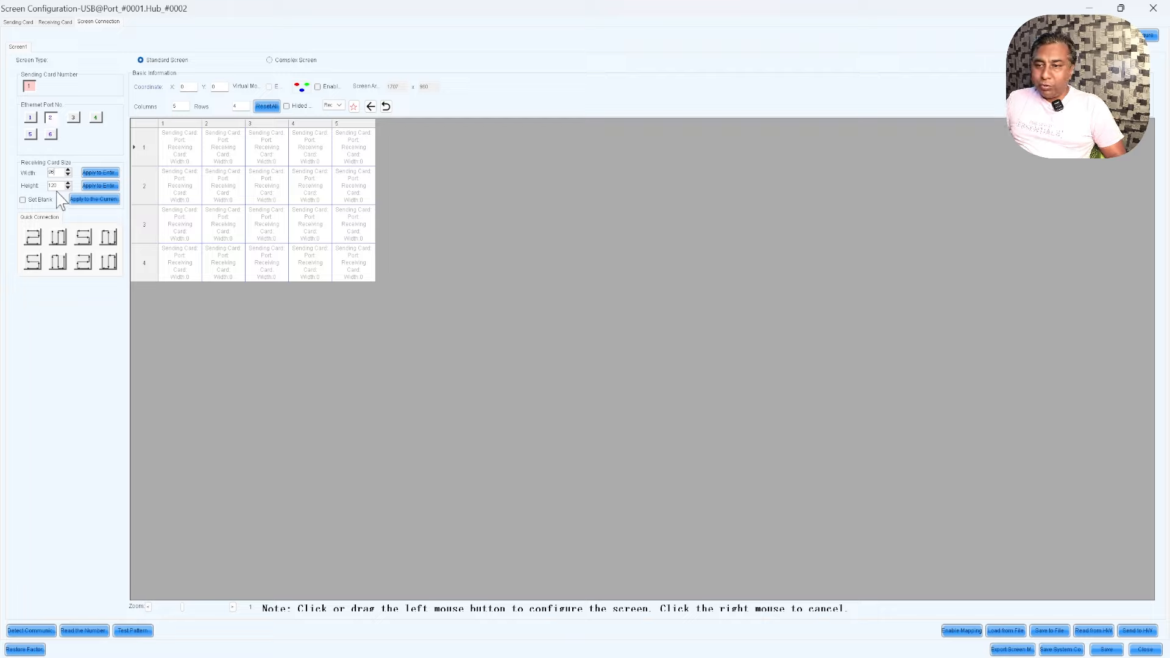
double_click(57, 185)
type("96")
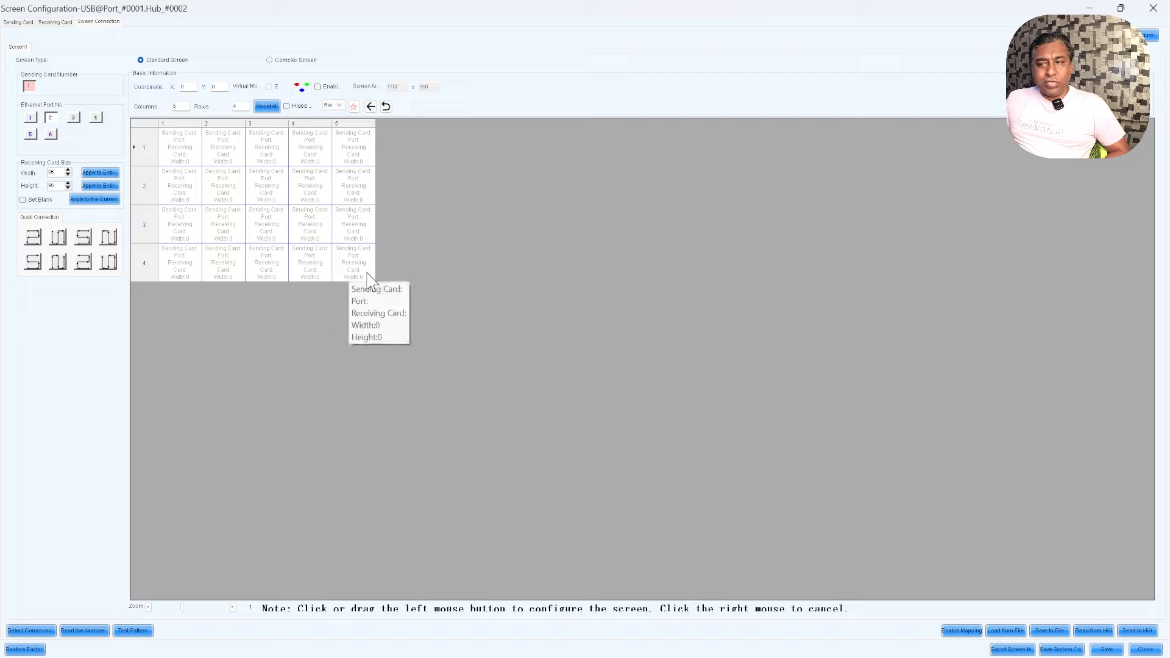
Set the screen's X coordinate to 600 and map rows 4 and 3 to Ethernet port 2 in a horizontal serpentine path from column 1.
double_click(186, 85)
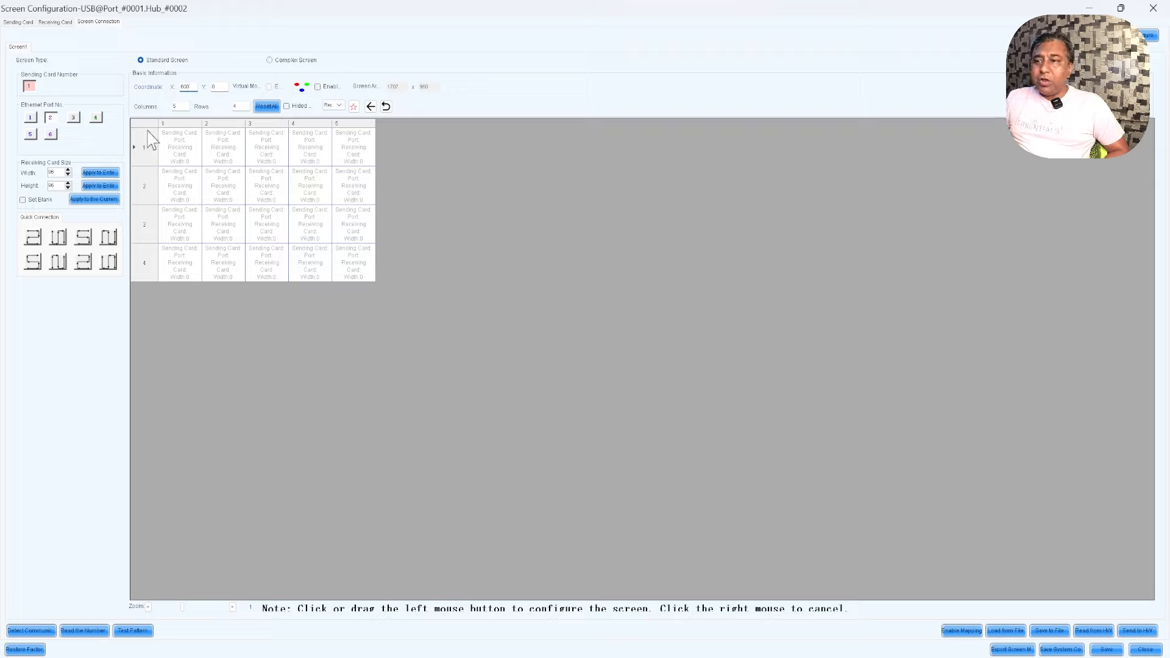
left_click(179, 275)
left_click(220, 269)
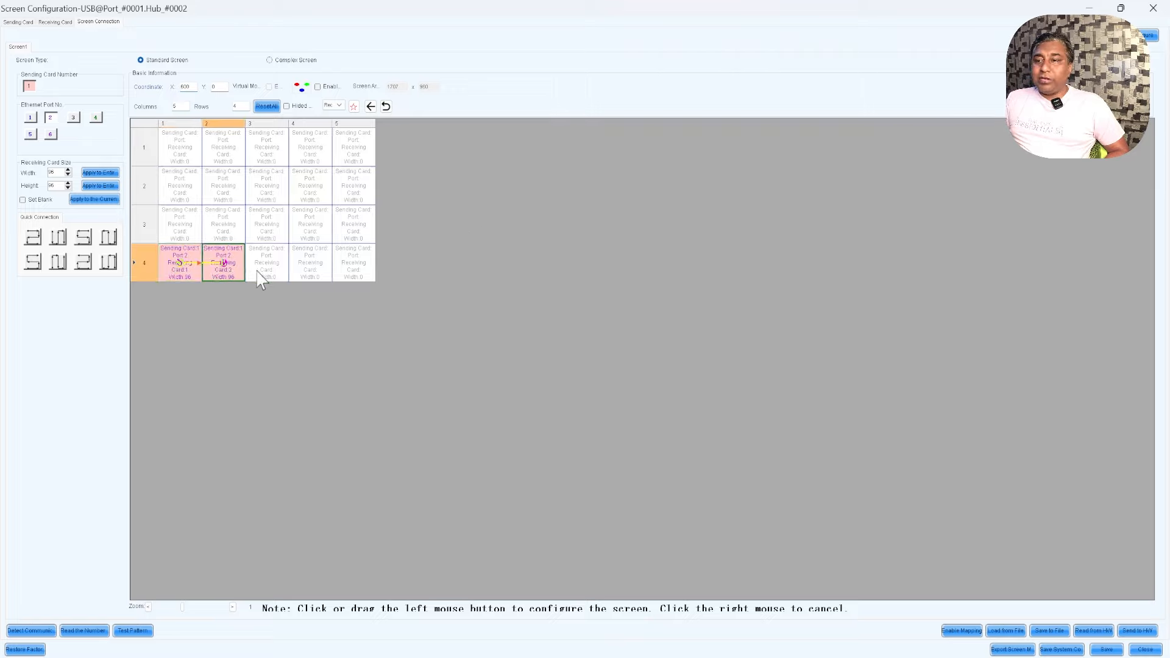
left_click(257, 268)
left_click(310, 268)
left_click(350, 269)
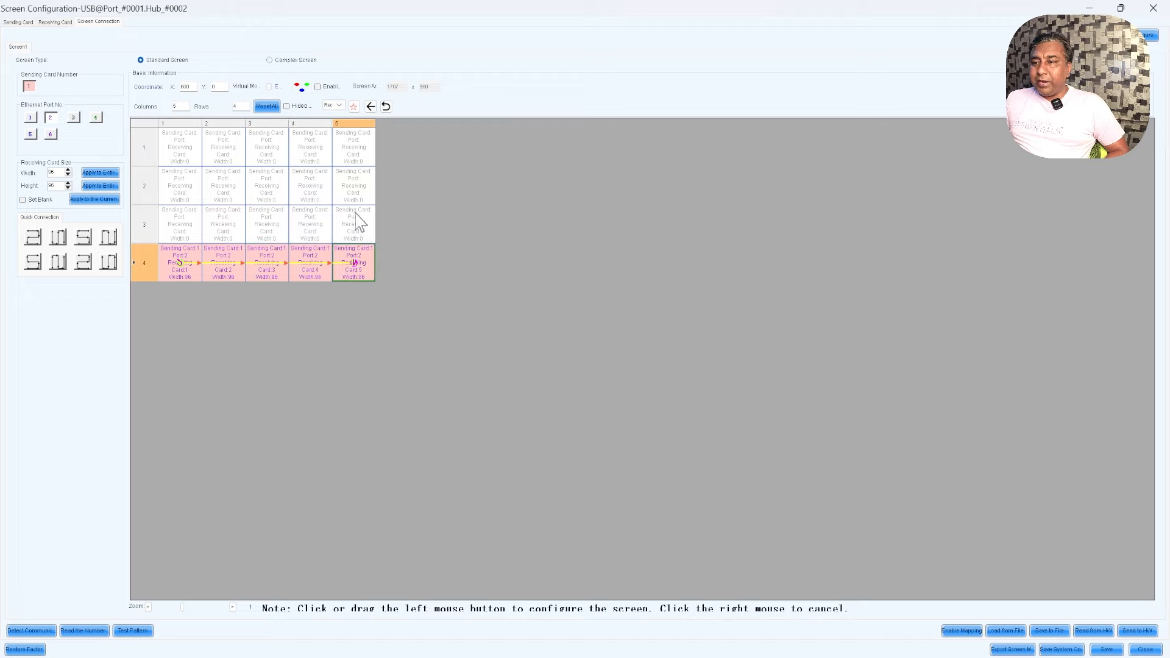
left_click(352, 225)
left_click(312, 227)
left_click(274, 222)
left_click(215, 222)
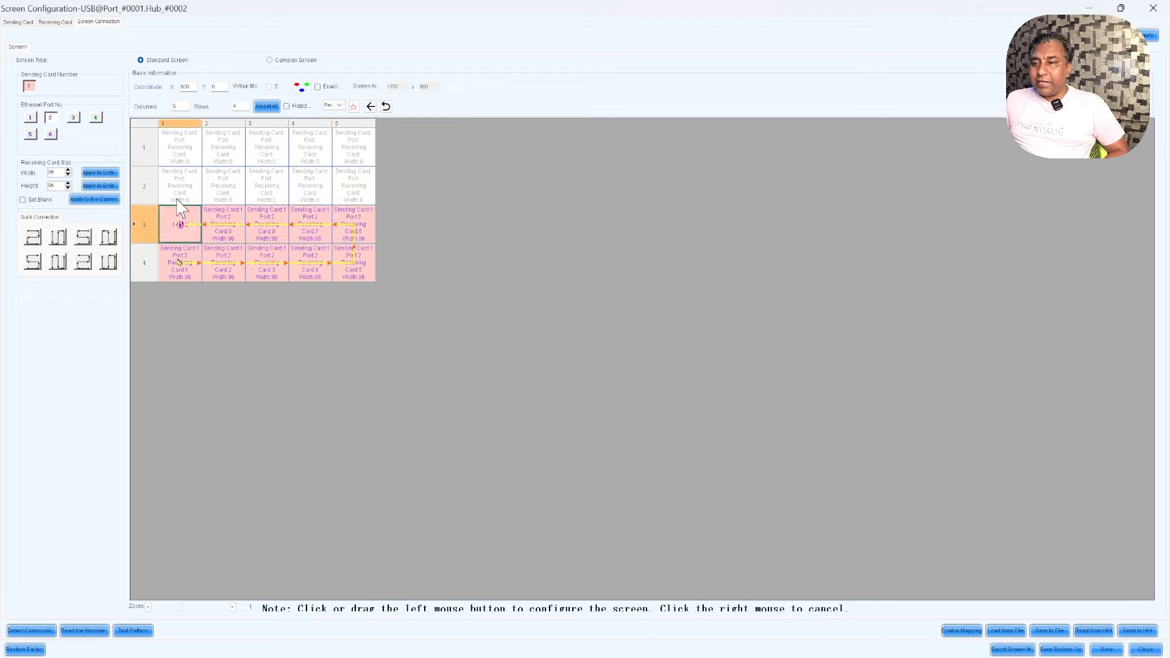
left_click(180, 224)
Extend the Ethernet port 2 serpentine path from column 1 across row 2 and back along row 1 to column 1.
left_click(179, 186)
left_click(223, 186)
left_click(267, 189)
left_click(310, 186)
left_click(352, 185)
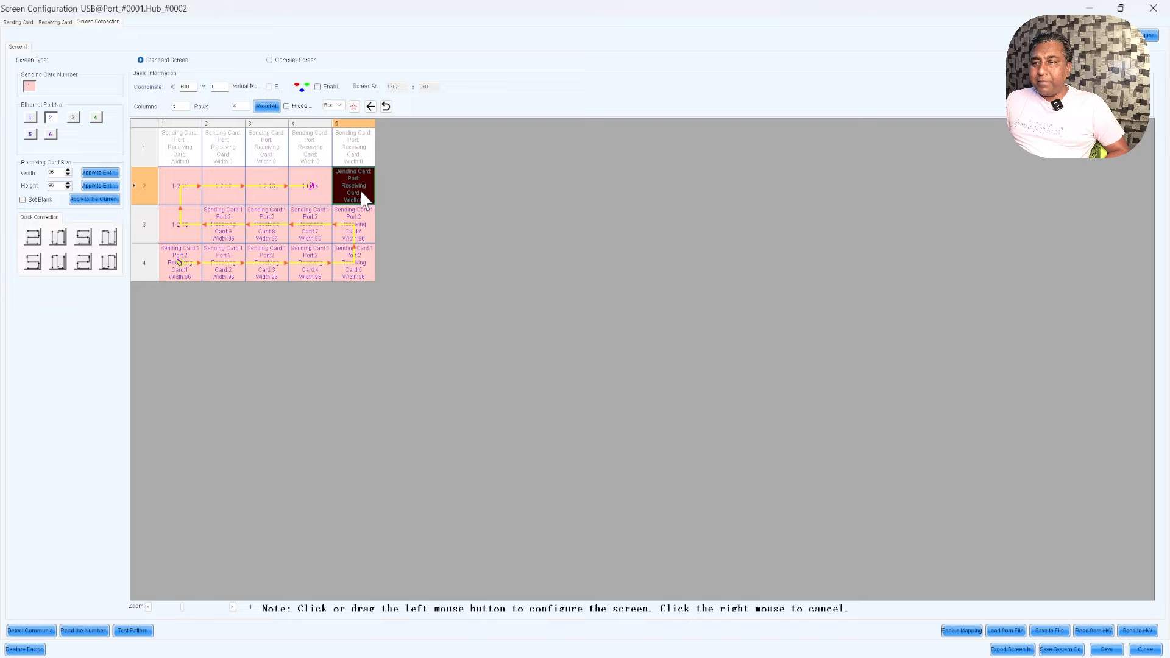
left_click(352, 147)
left_click(311, 146)
left_click(268, 150)
left_click(223, 147)
left_click(183, 147)
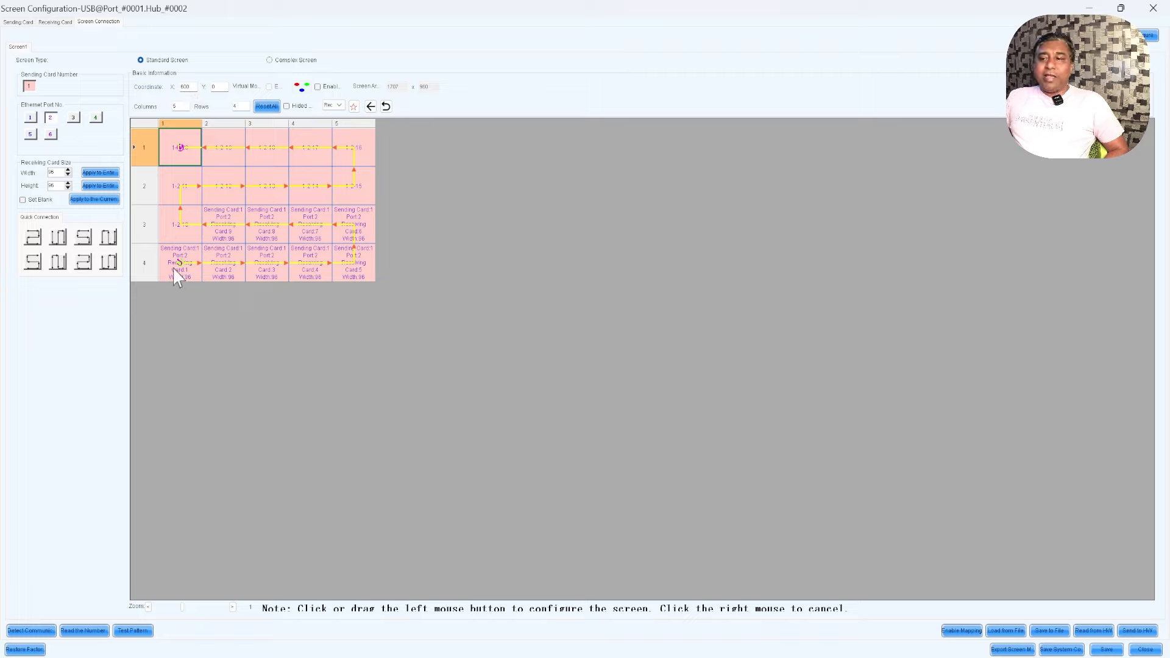
mouse_move(372, 273)
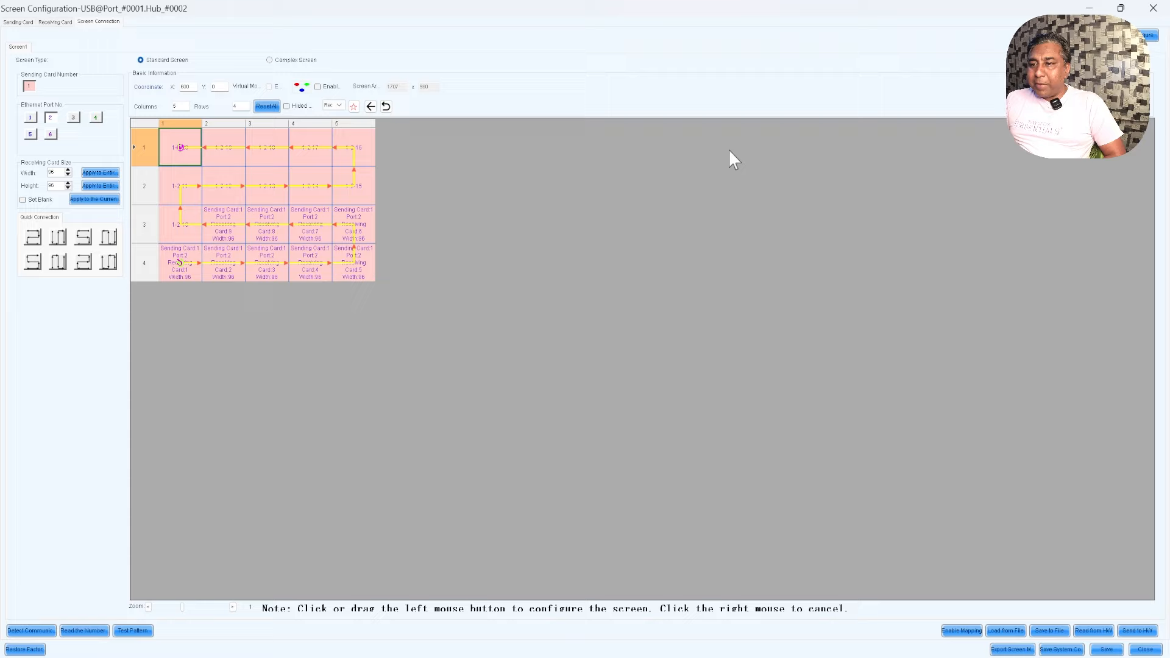
Set the screen layout to 10 columns by 4 rows and reset all cabinet connections.
double_click(181, 106)
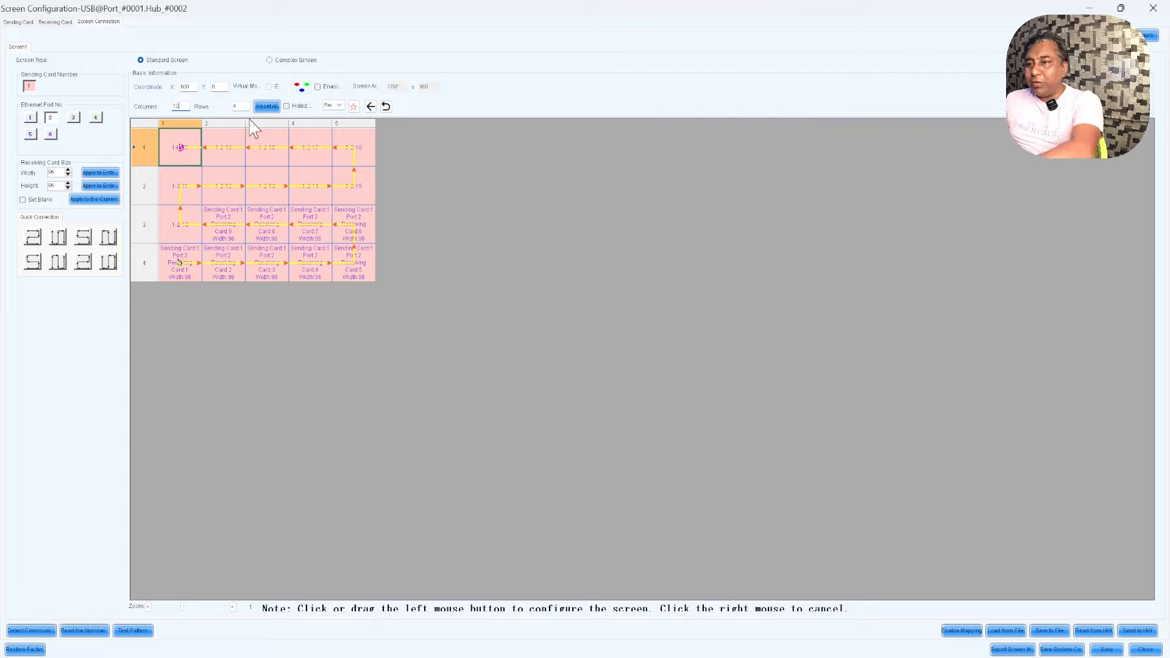
type("10")
left_click(266, 106)
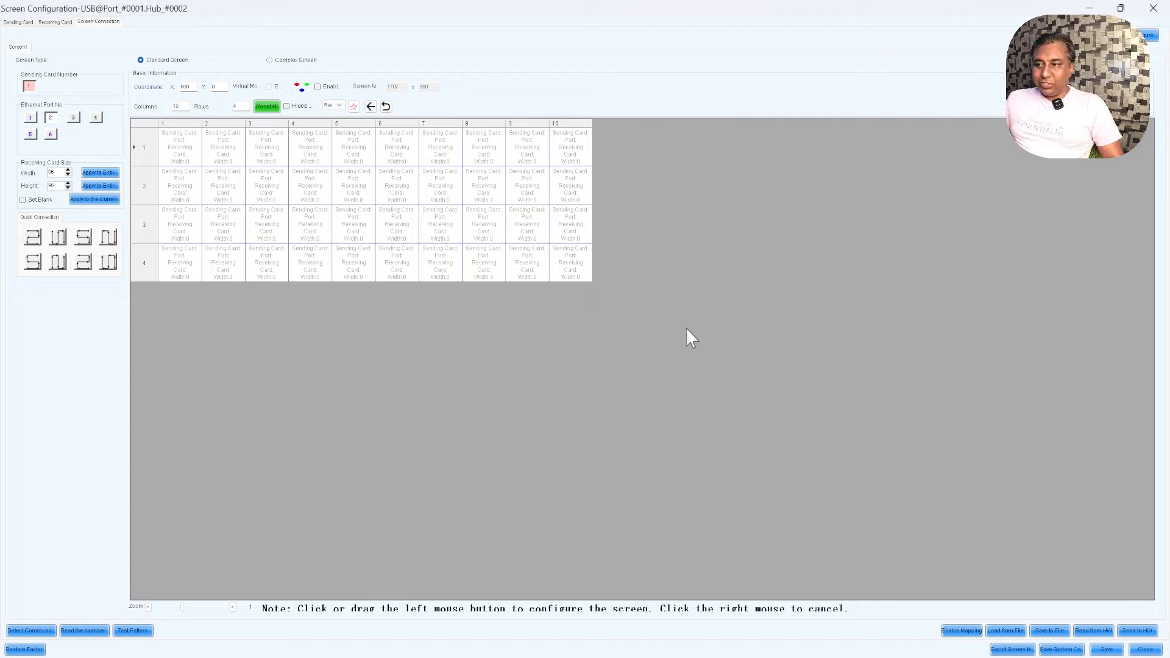
left_click(267, 106)
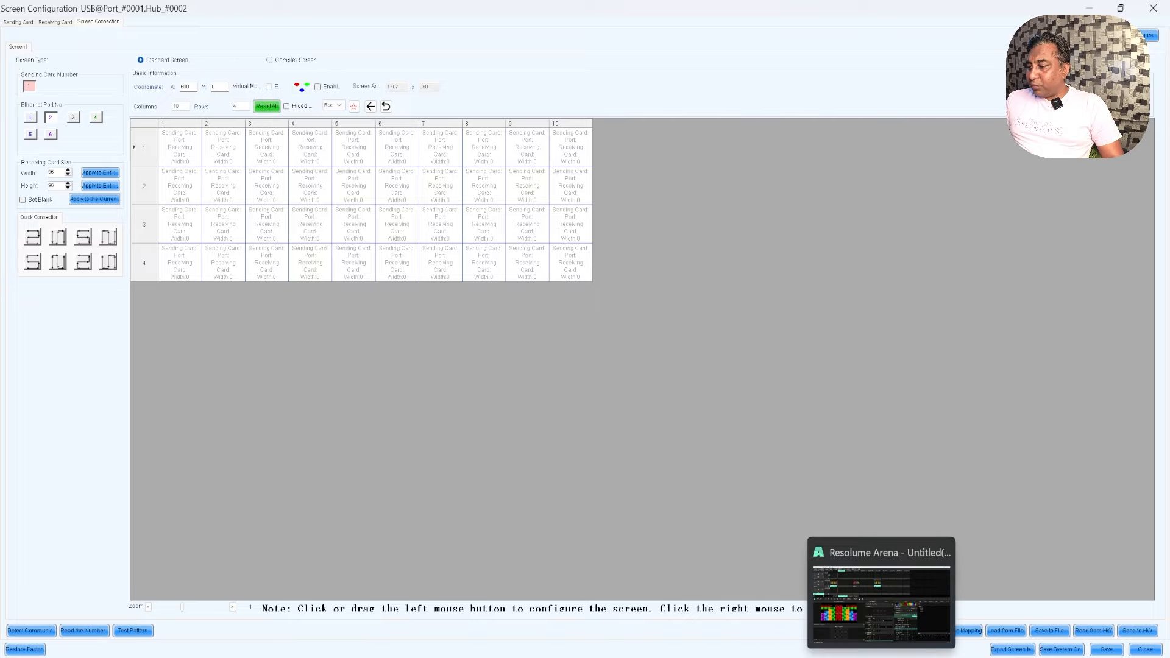
Switch to Resolume Arena and enlarge the Composition Monitor in both directions to show the LED layout bigger.
left_click(881, 656)
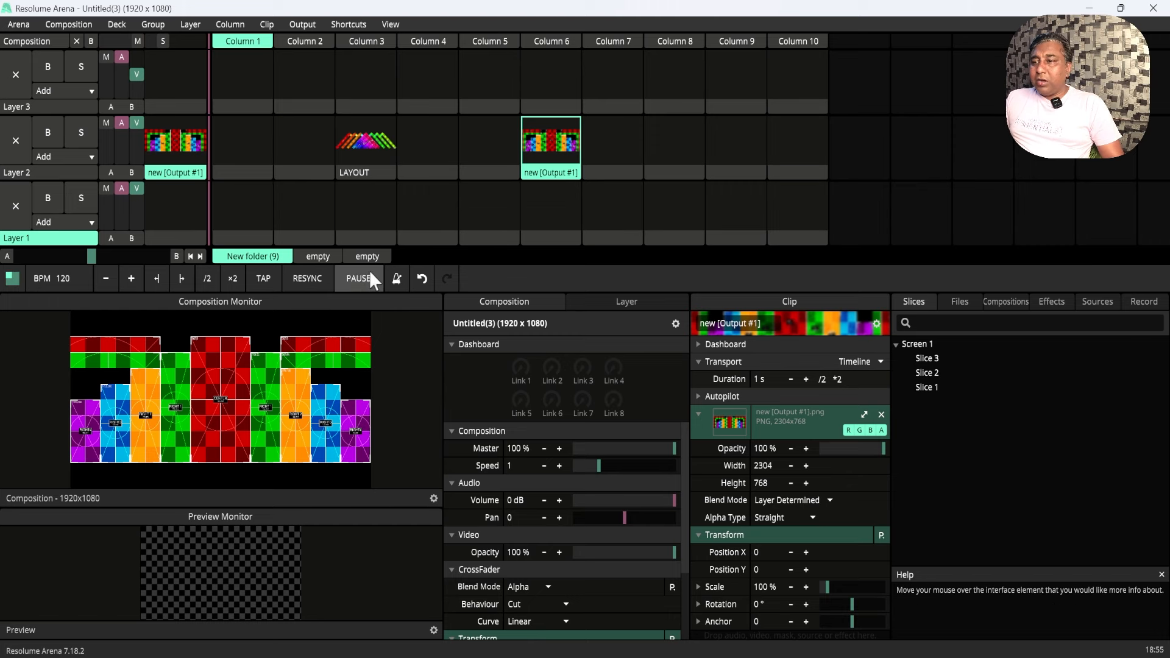
left_click_drag(367, 292, 367, 173)
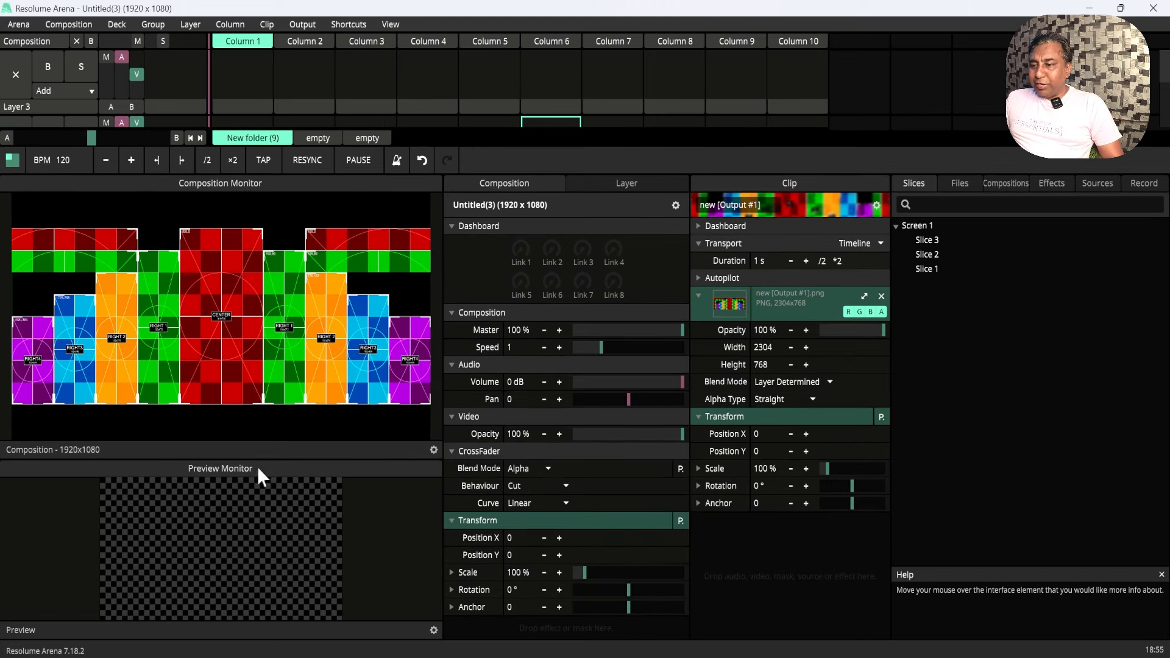
left_click_drag(257, 457, 257, 537)
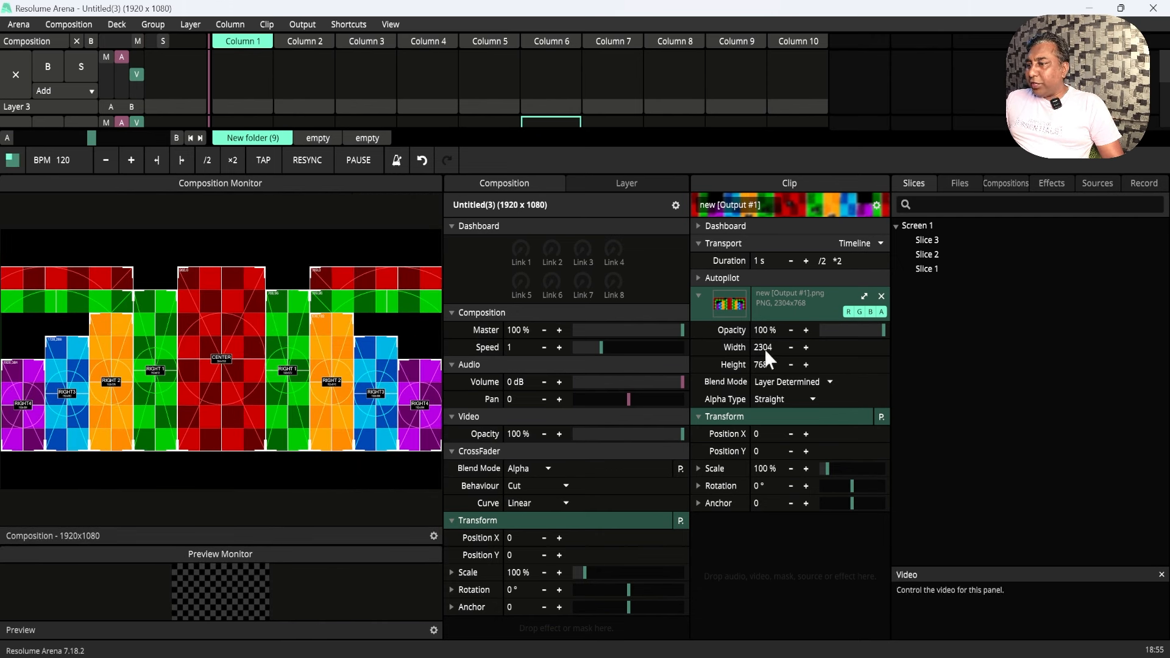
Set the composition size to 2304 x 768 and apply it.
left_click(76, 24)
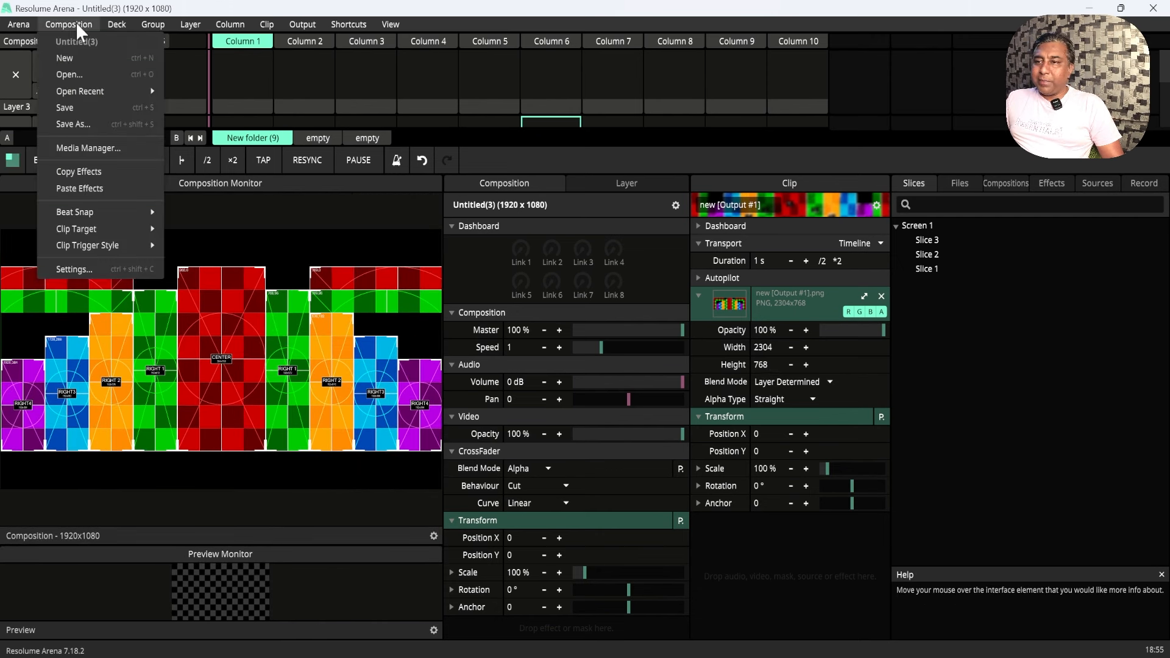
left_click(75, 268)
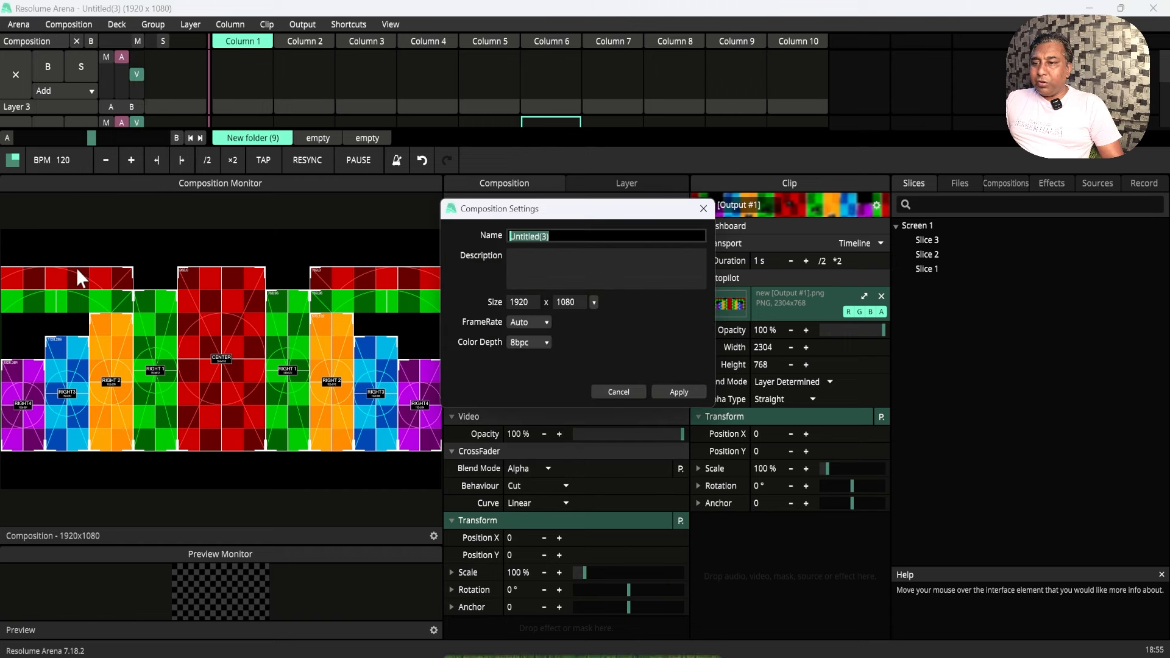
left_click(532, 300)
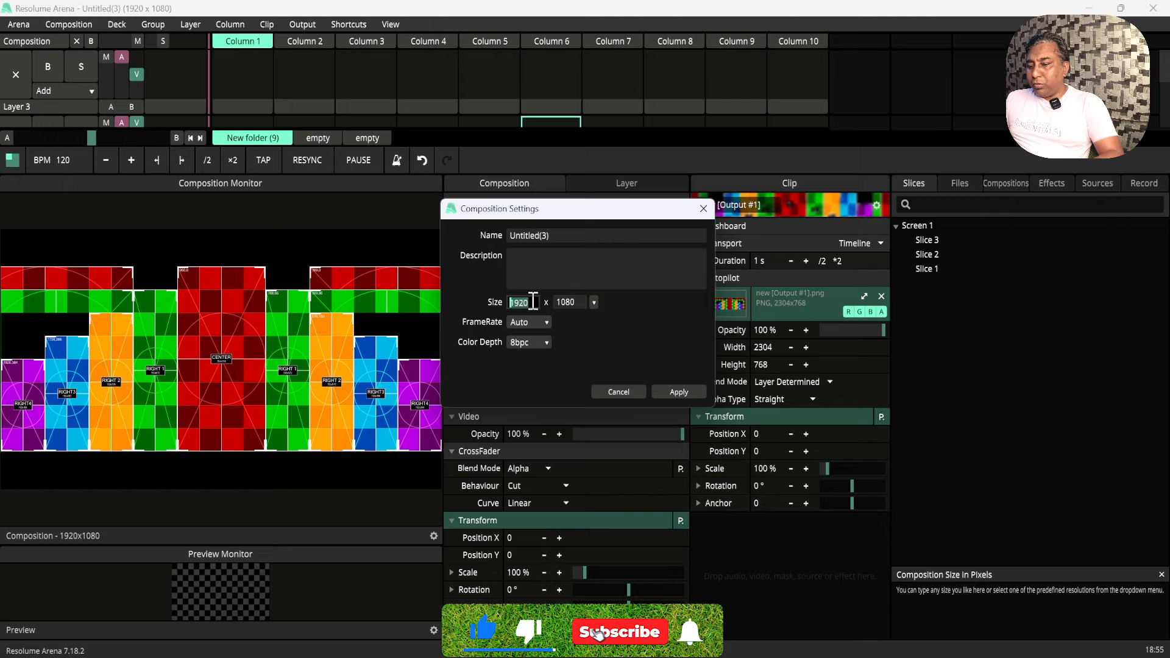
type("230")
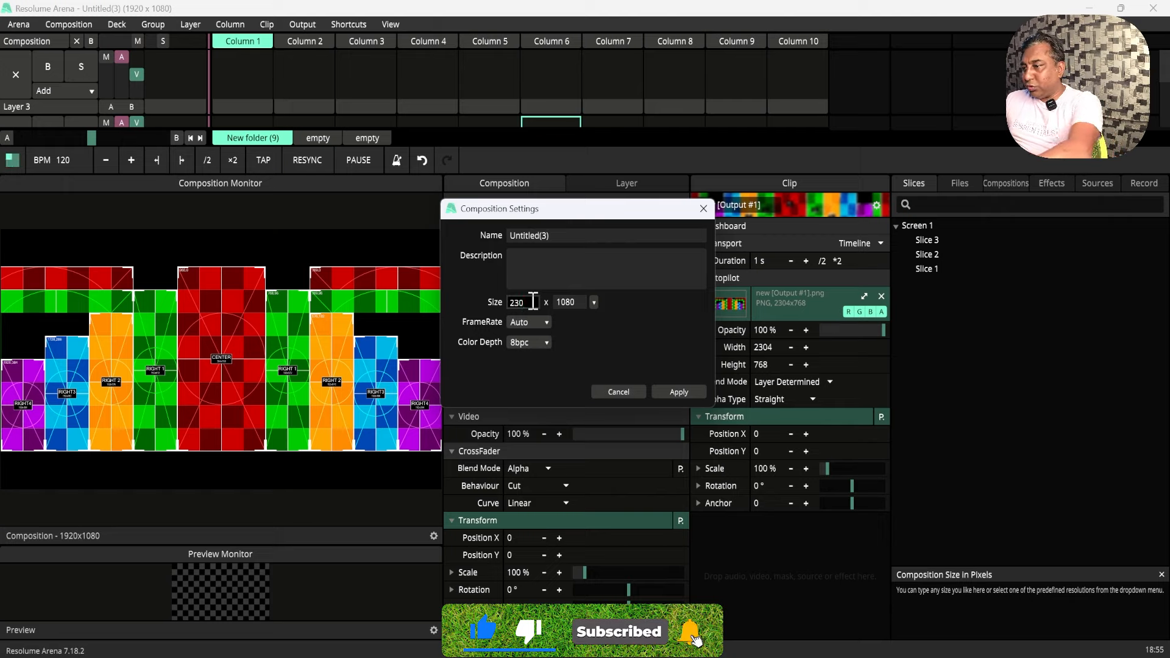
type("4")
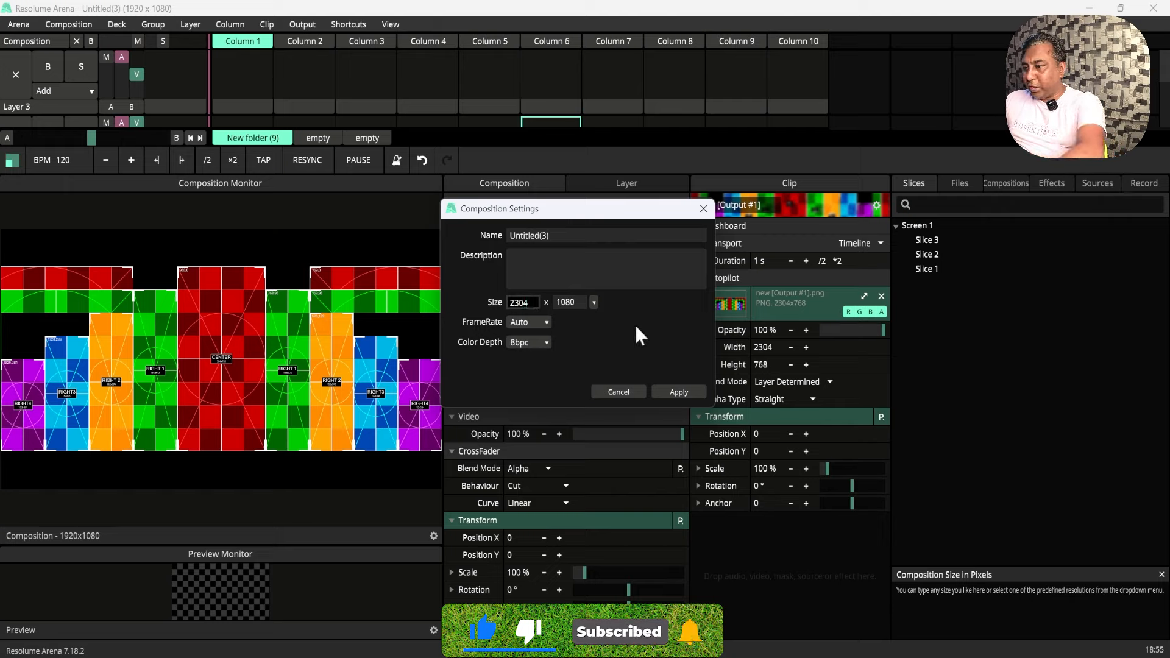
left_click(577, 302)
type("768")
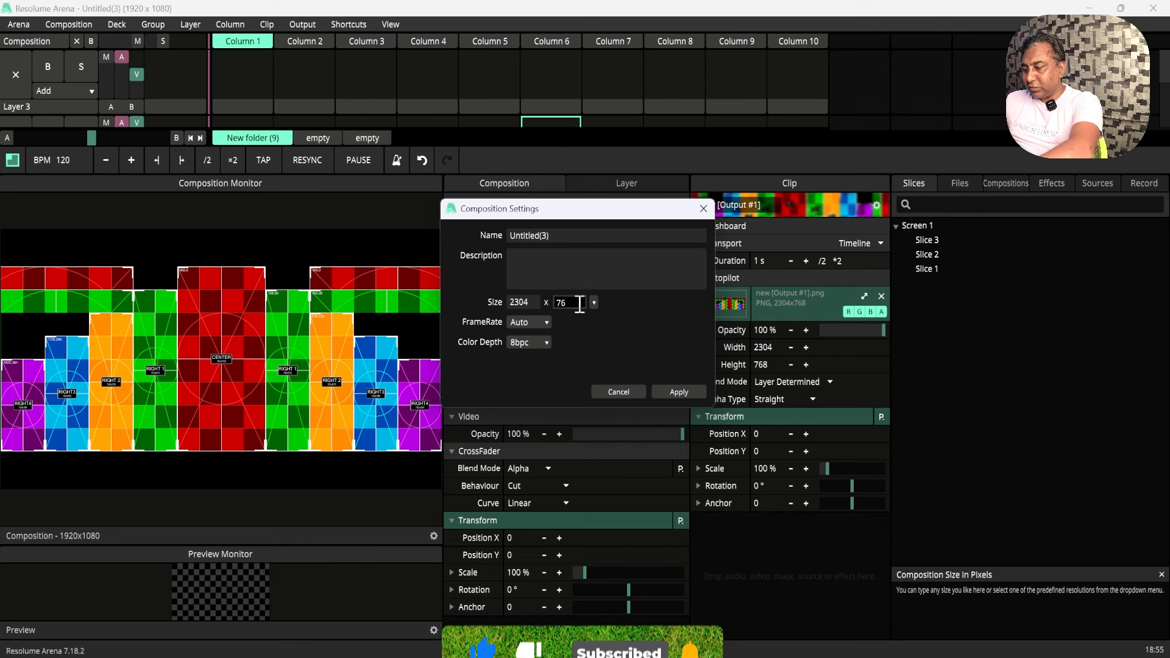
left_click(678, 391)
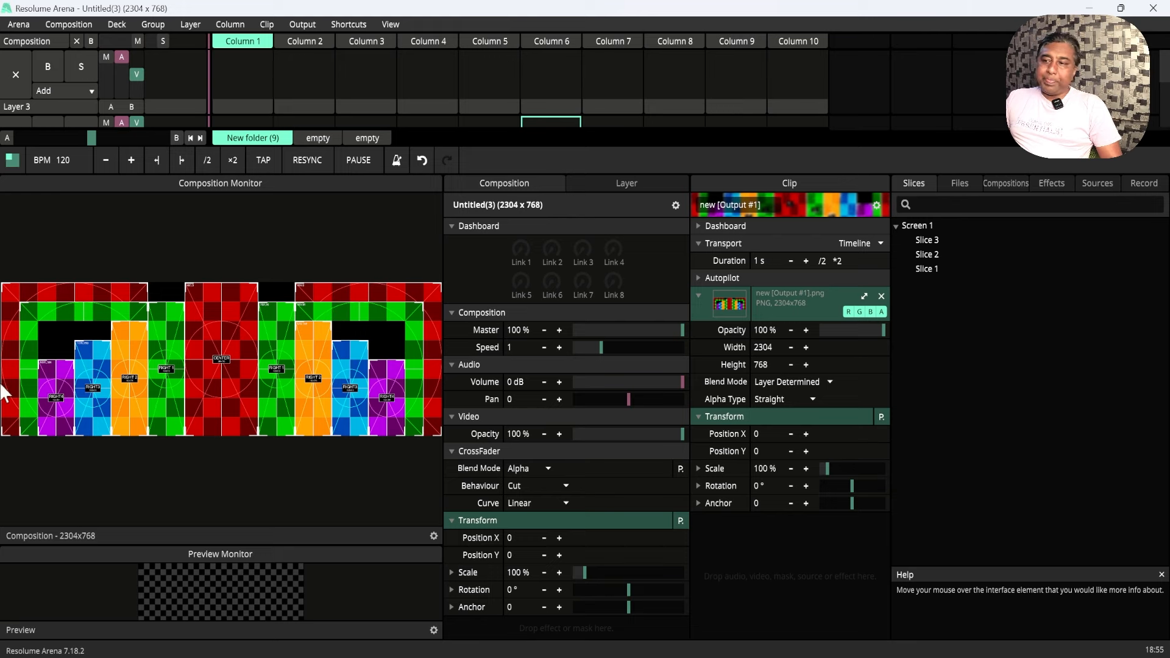
Start a new Advanced Output setup, select its full-composition slice and maximize the Advanced Output window.
left_click(300, 24)
left_click(325, 180)
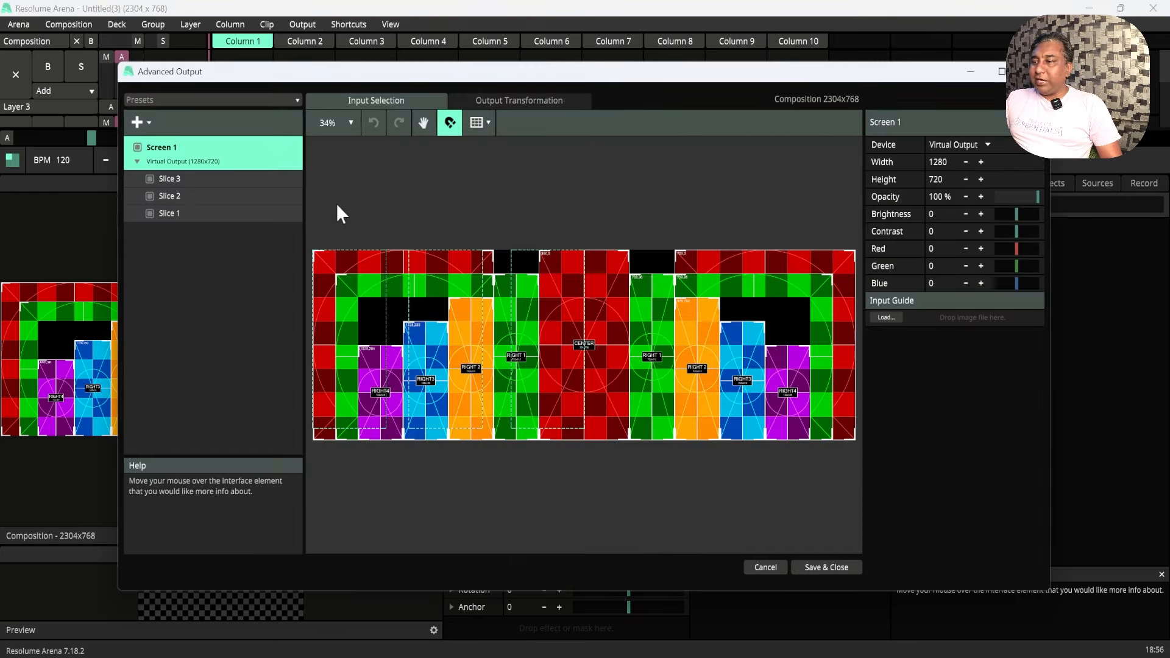
left_click(207, 100)
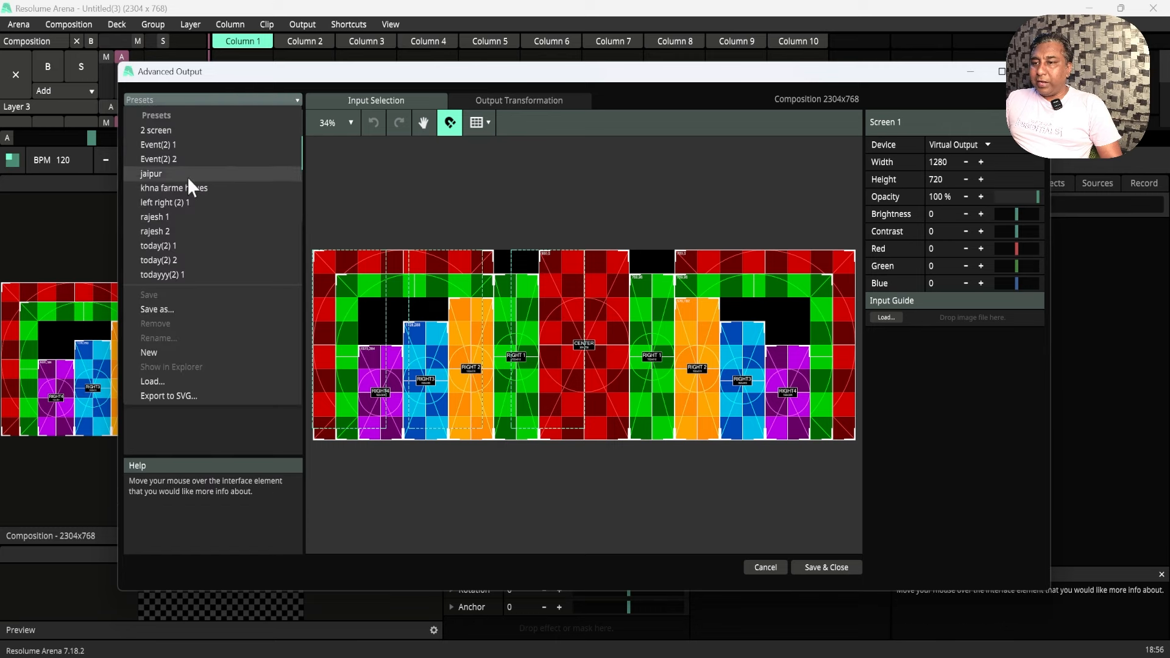
left_click(156, 353)
left_click(527, 343)
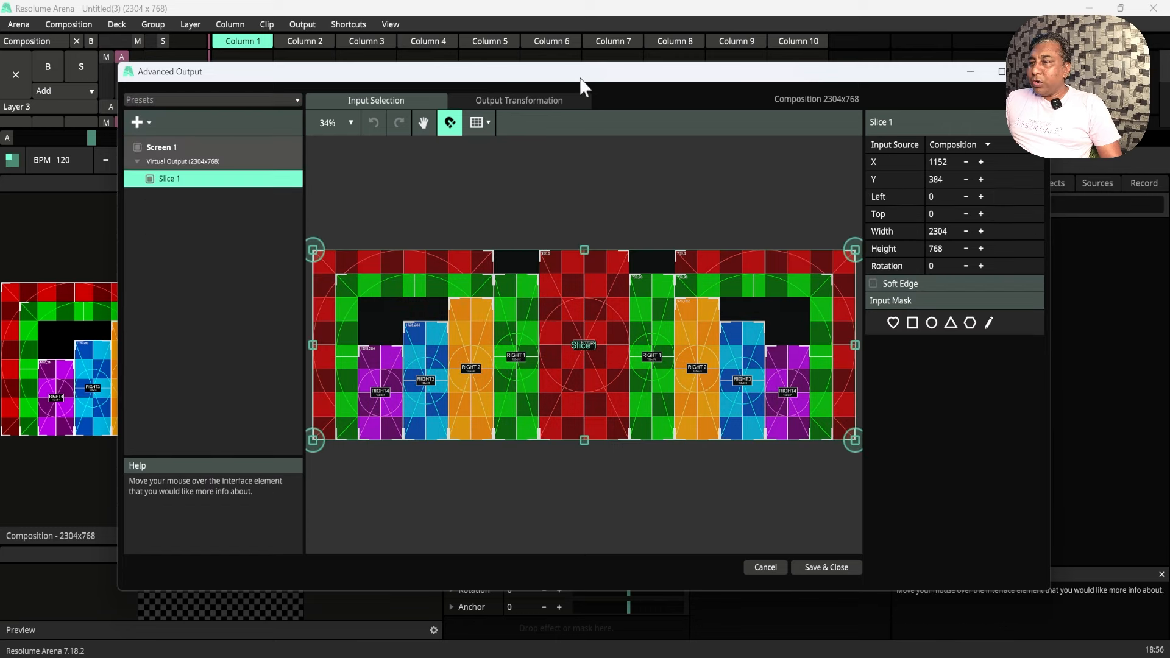
left_click_drag(580, 76, 509, 43)
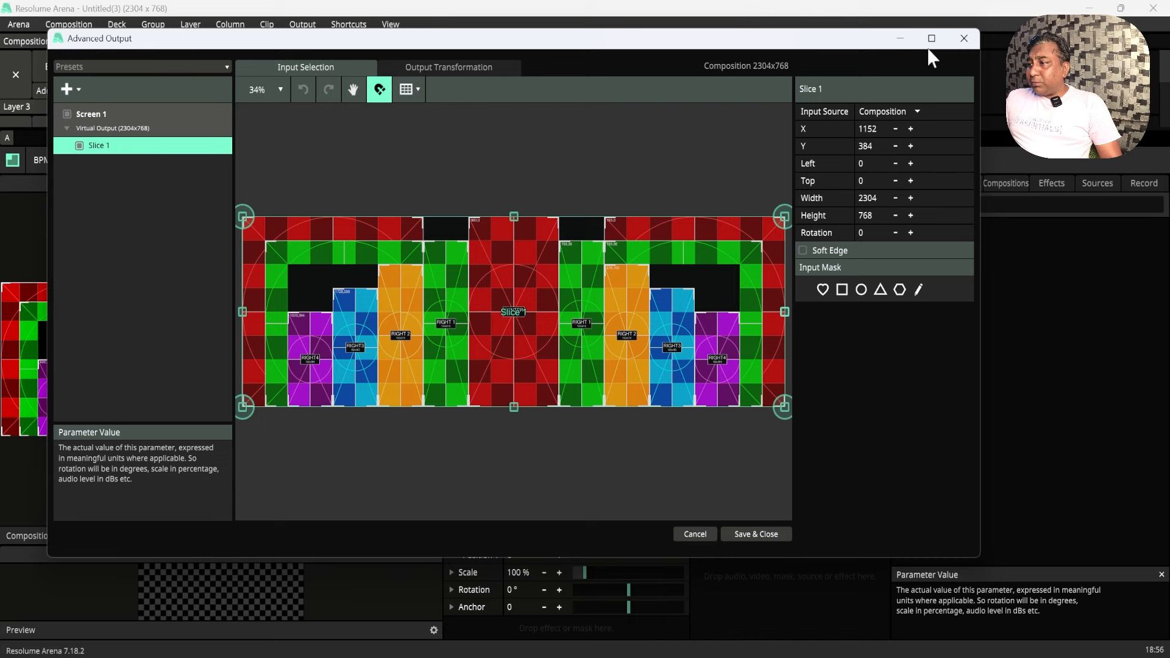
left_click(932, 39)
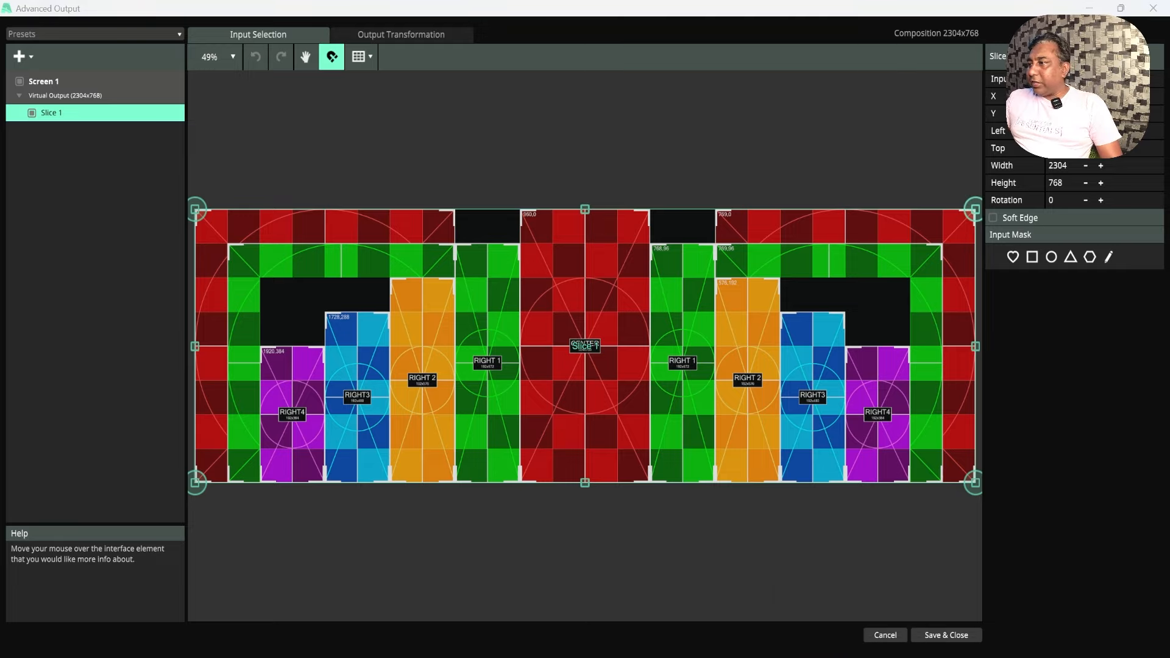
Switch back to the NovaLCT screen configuration, set the layout to 10 columns by 10 rows and reset all connections.
left_click(1090, 9)
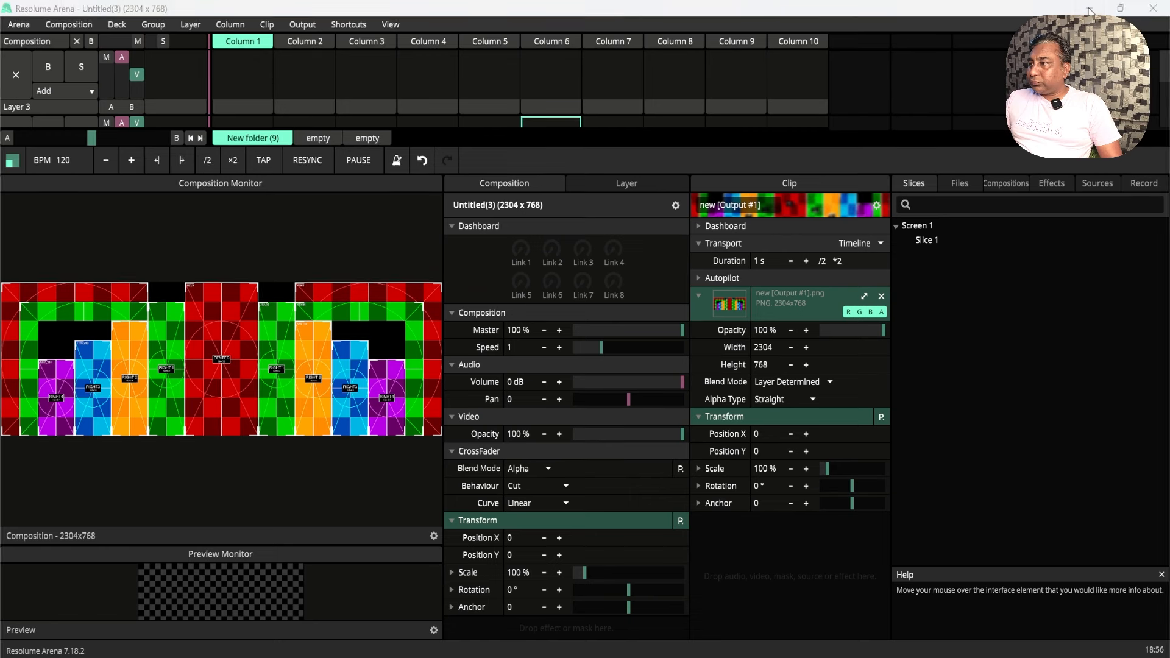
left_click(1088, 10)
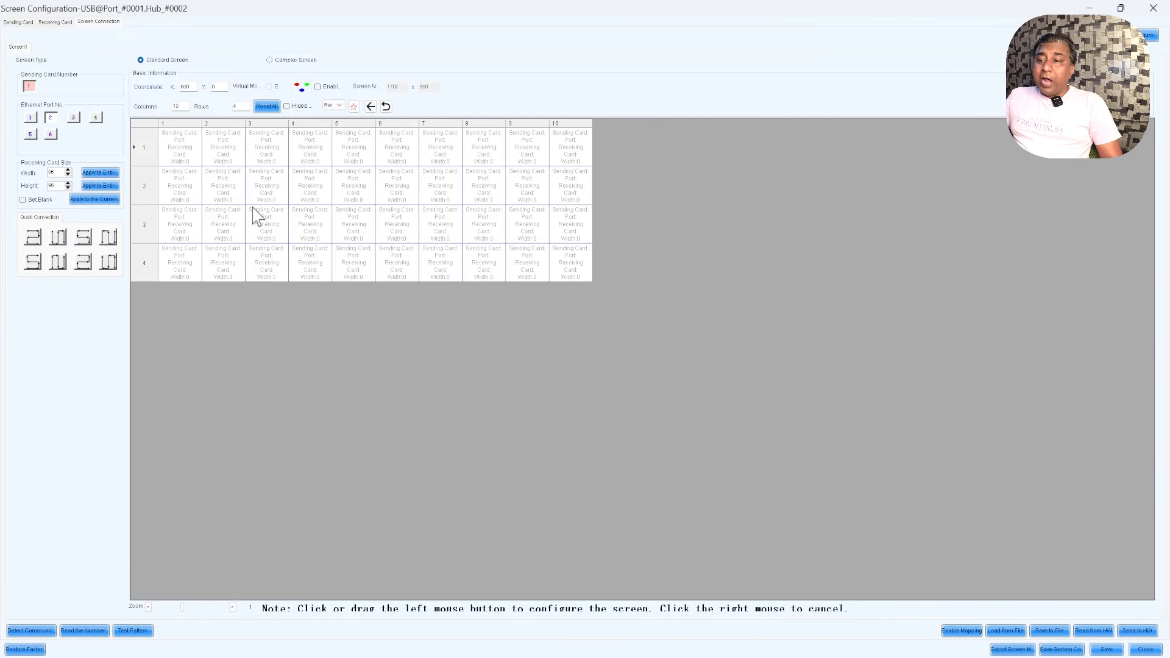
double_click(178, 106)
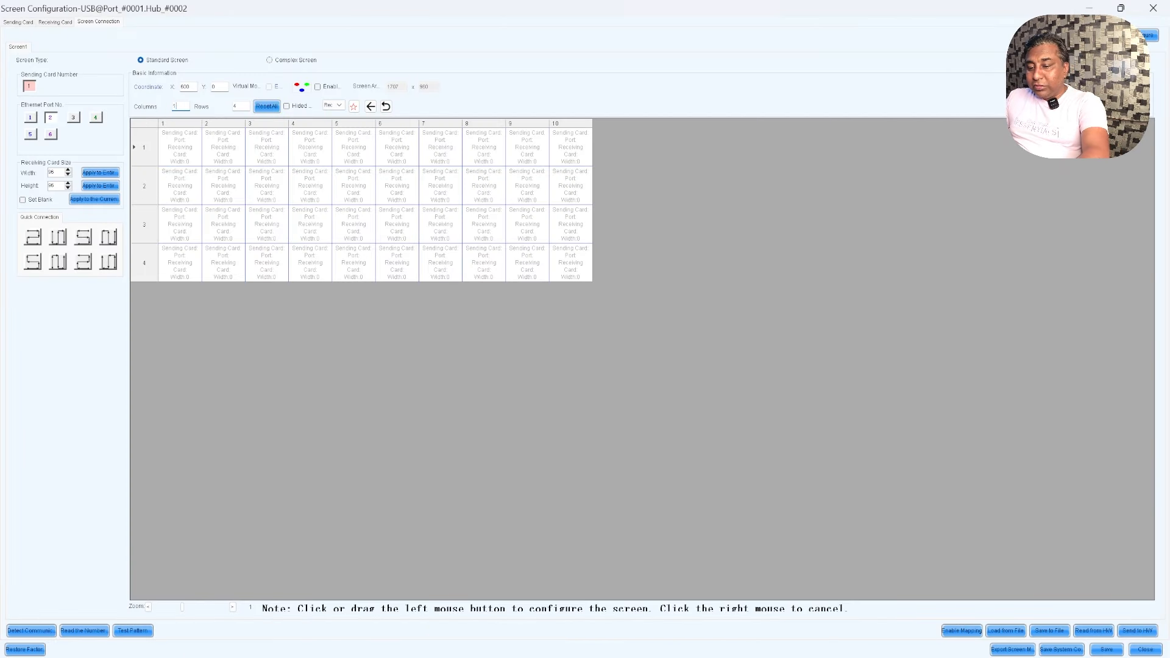
type("10")
double_click(236, 106)
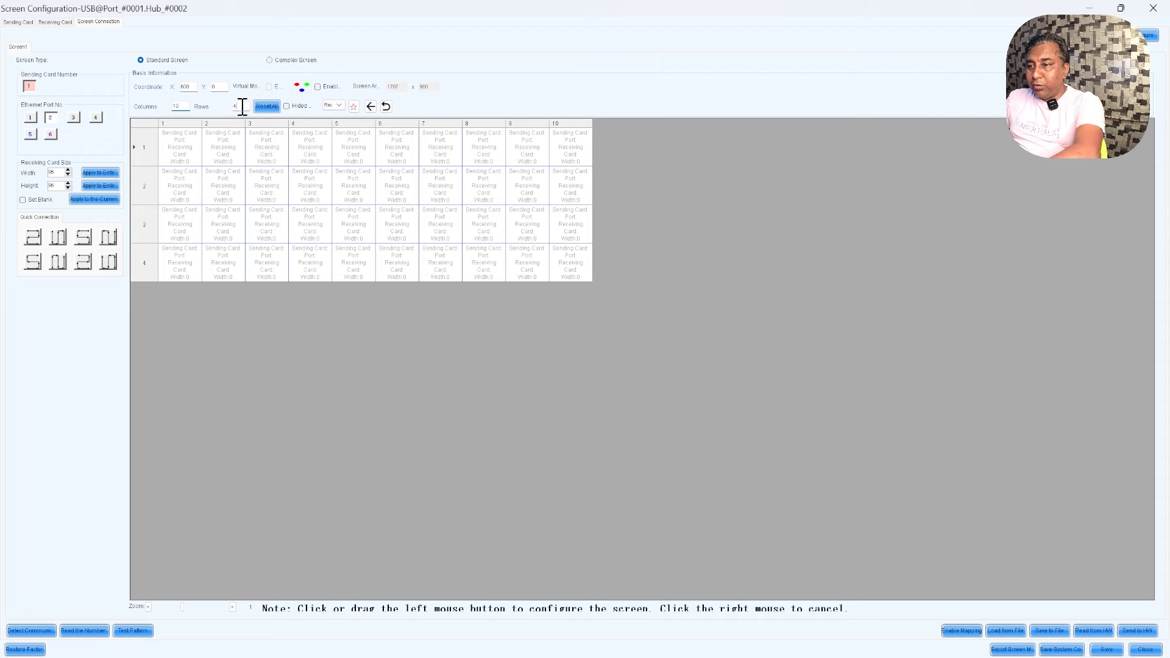
type("10")
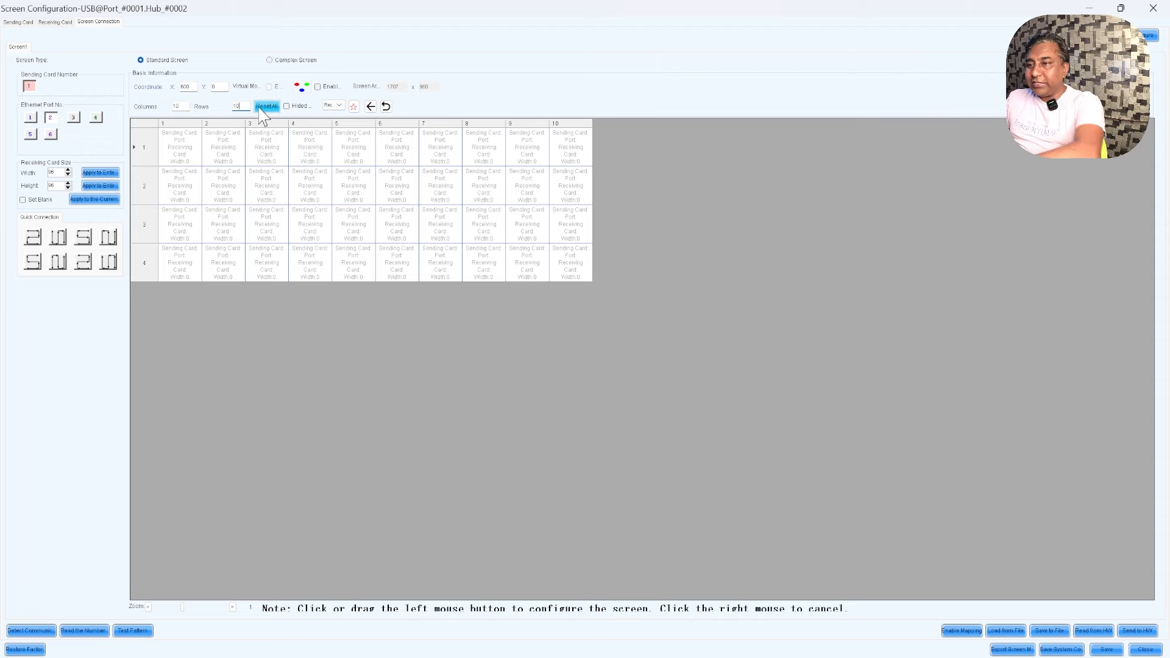
left_click(266, 106)
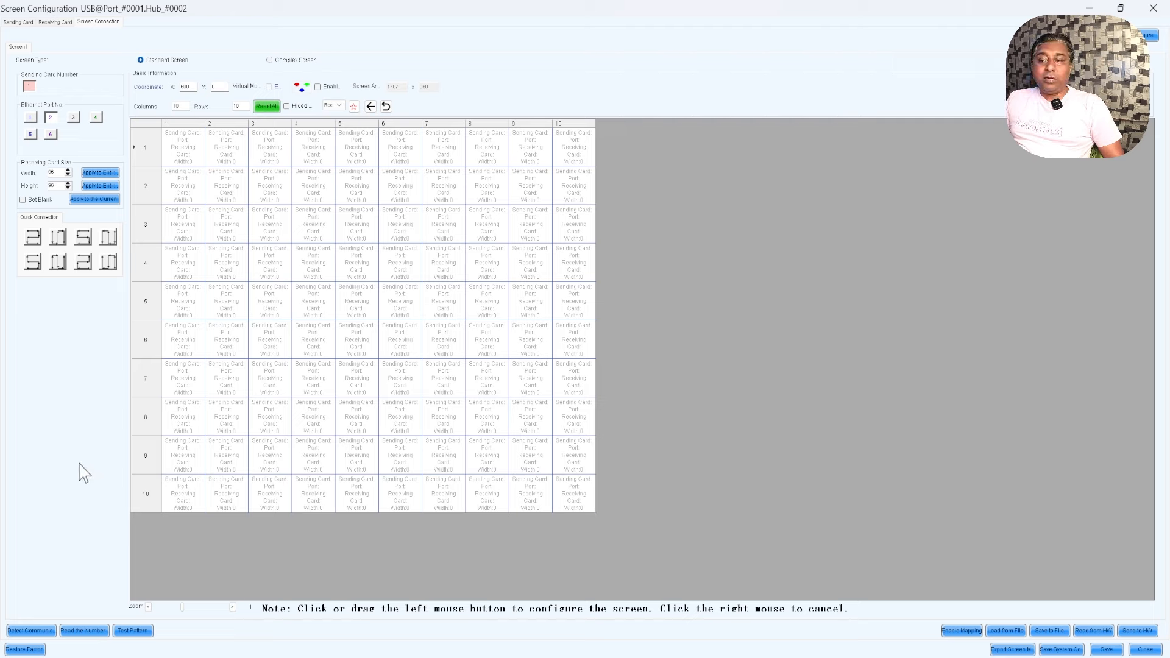
Set the screen layout to 5 columns by 5 rows and reset all cabinet connections.
double_click(179, 106)
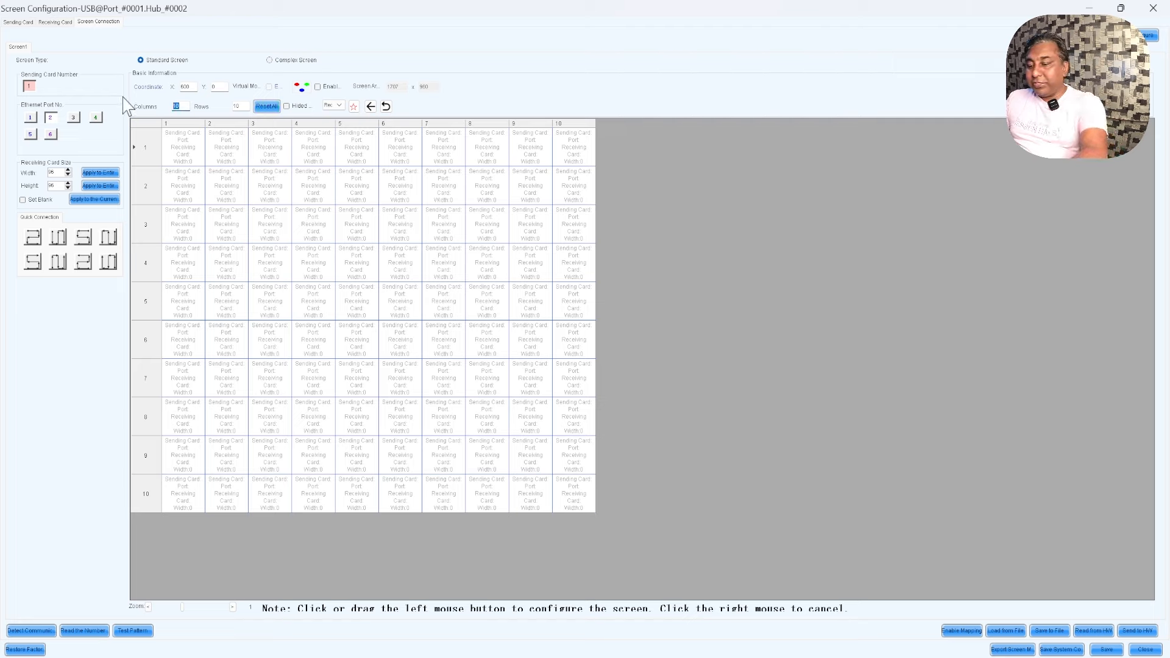
type("5")
double_click(239, 106)
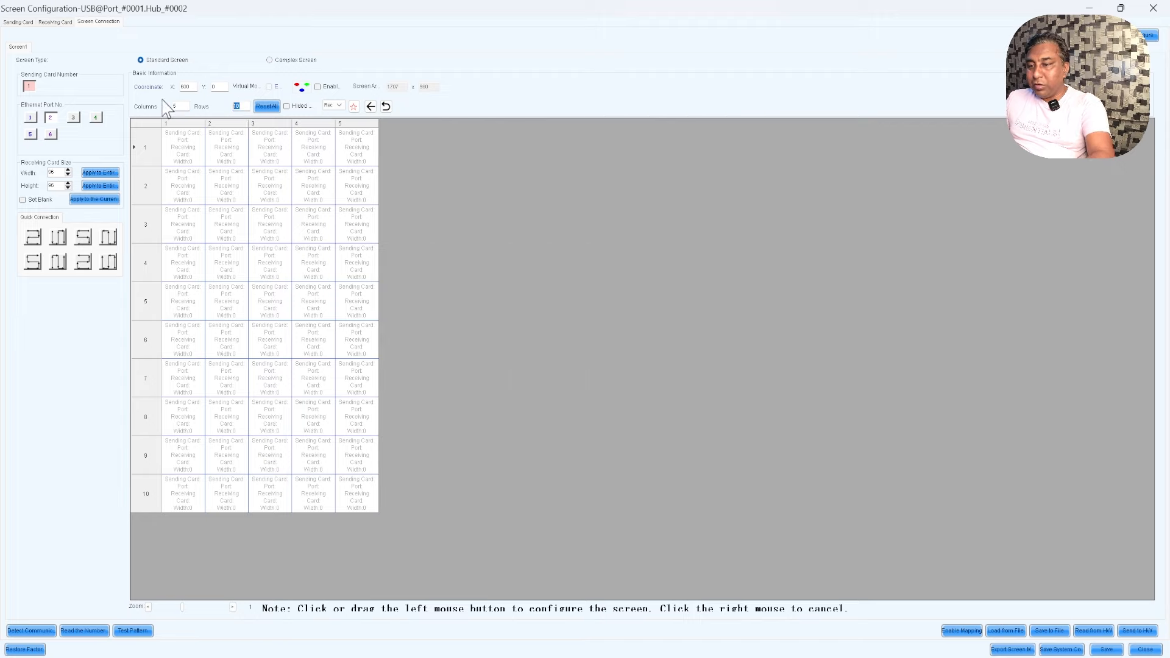
type("5")
left_click(267, 106)
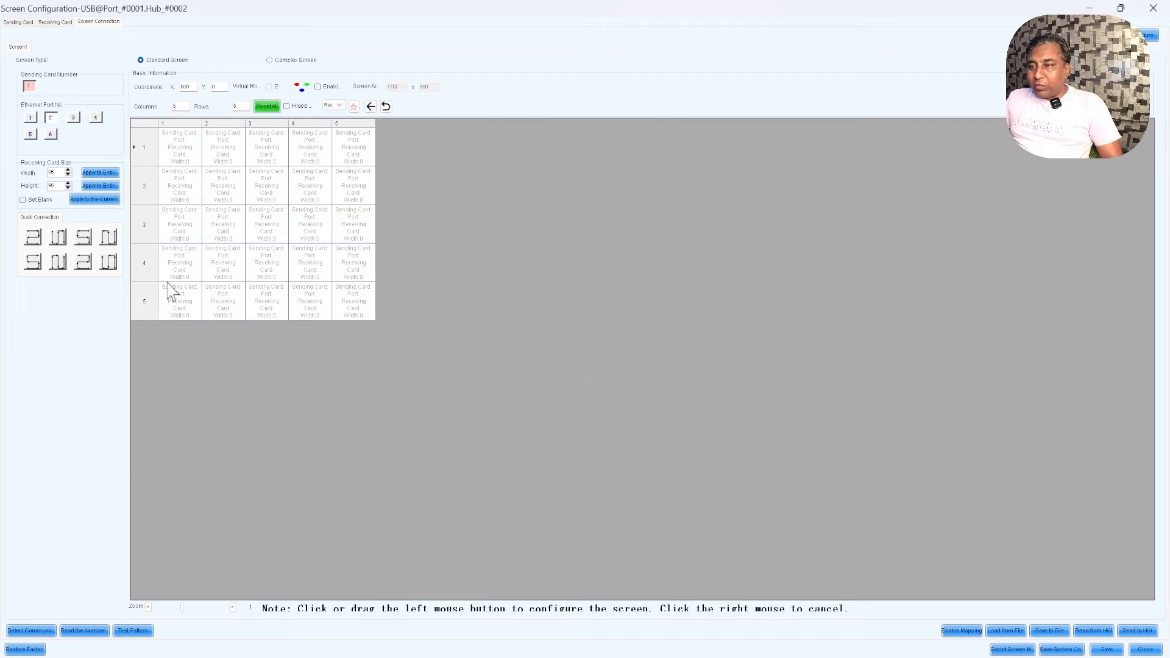
Connect cabinets on Ethernet port 2 across row 1, down column 5 and to the first cabinet of row 2, and reset all connections.
left_click(175, 151)
left_click(215, 149)
left_click(267, 148)
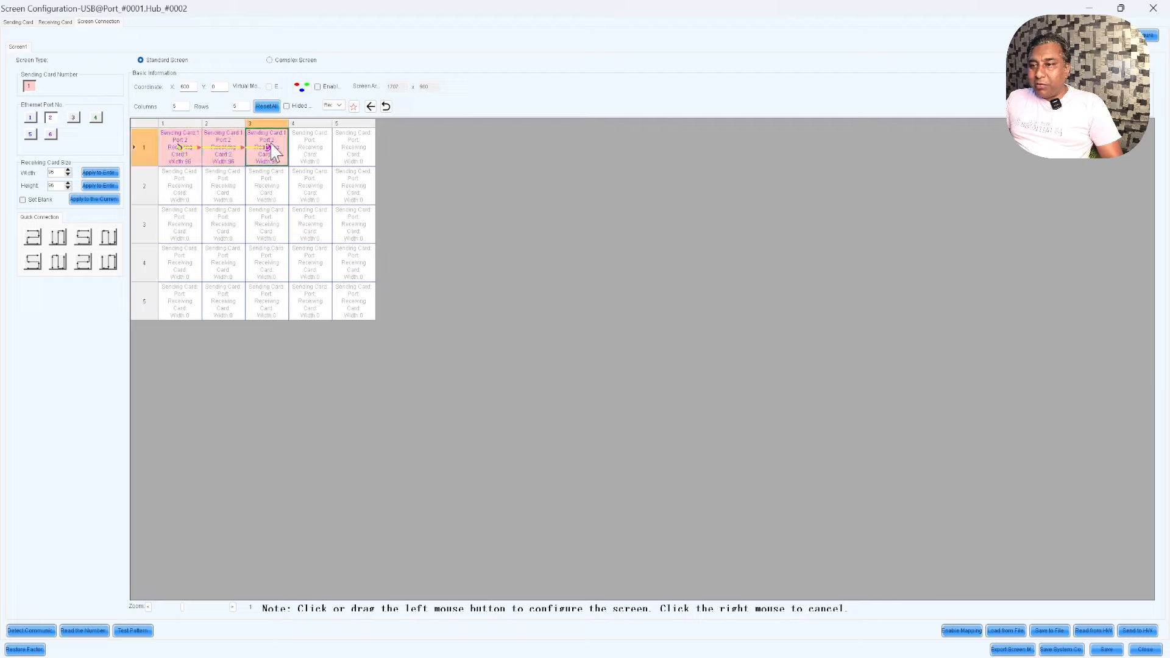
left_click(309, 149)
left_click(350, 149)
left_click(353, 188)
left_click(357, 229)
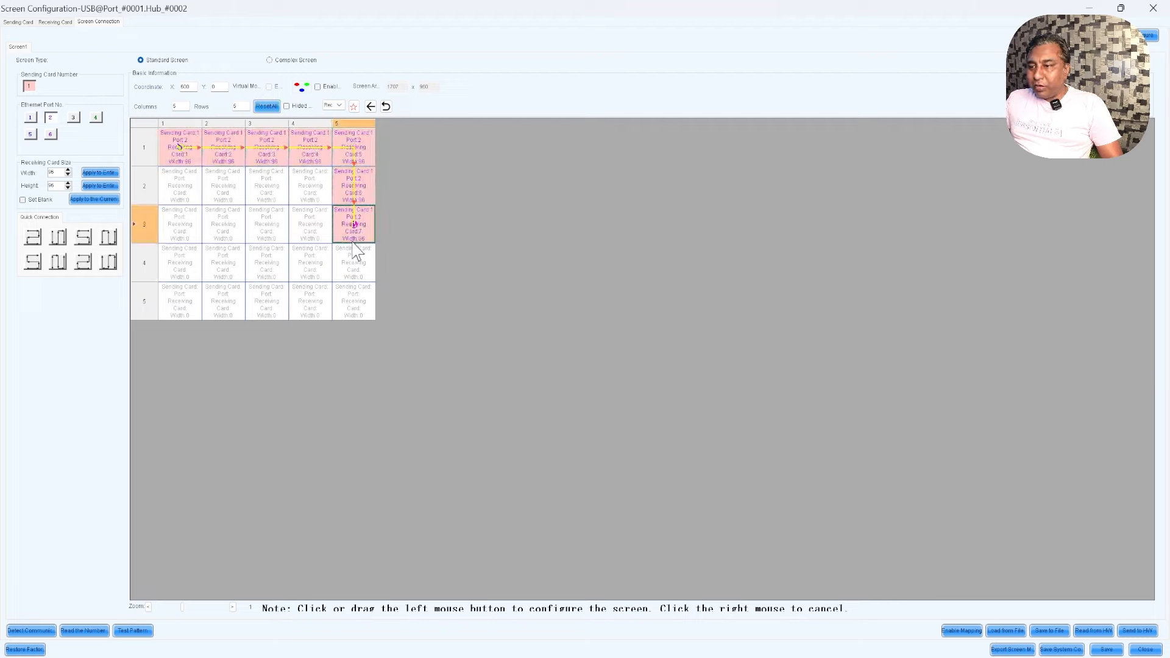
left_click(355, 263)
left_click(354, 305)
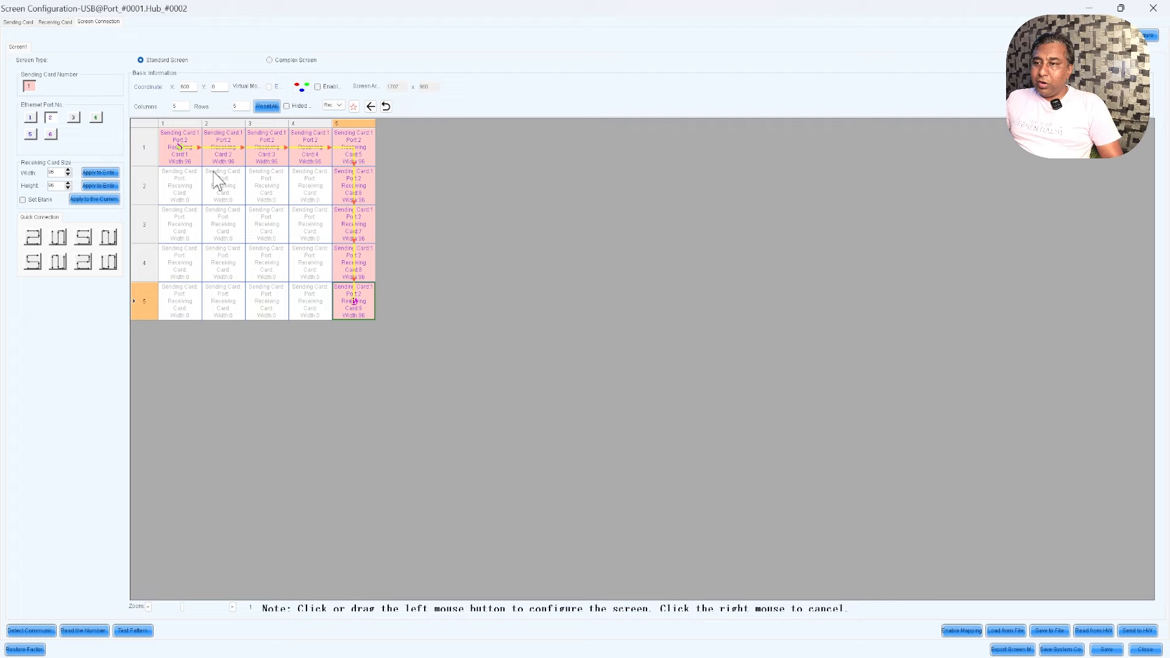
left_click(181, 186)
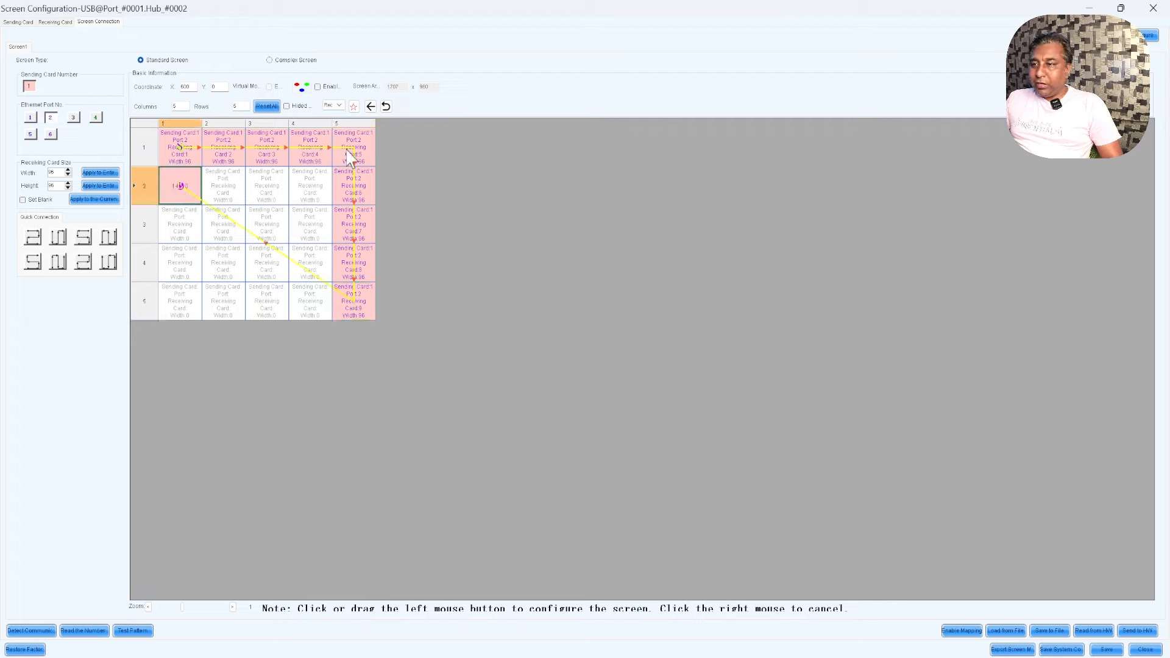
left_click(267, 106)
Connect an arch of cabinets on Ethernet port 2 from row 5 up column 1, across row 1 and down column 5.
left_click(182, 303)
left_click_drag(181, 268, 179, 150)
left_click(225, 149)
mouse_move(250, 156)
left_mouse_down()
mouse_move(356, 152)
mouse_move(351, 304)
left_mouse_up()
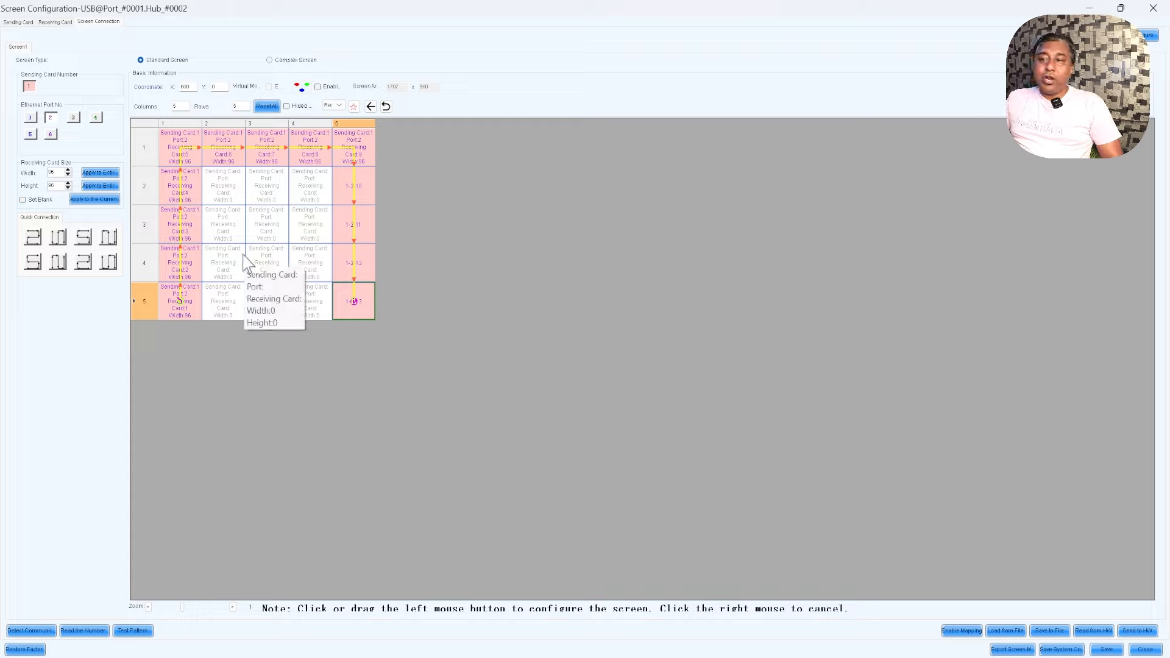
Select Ethernet port 1, set the screen layout to 20 columns by 6 rows and reset all connections.
left_click(35, 119)
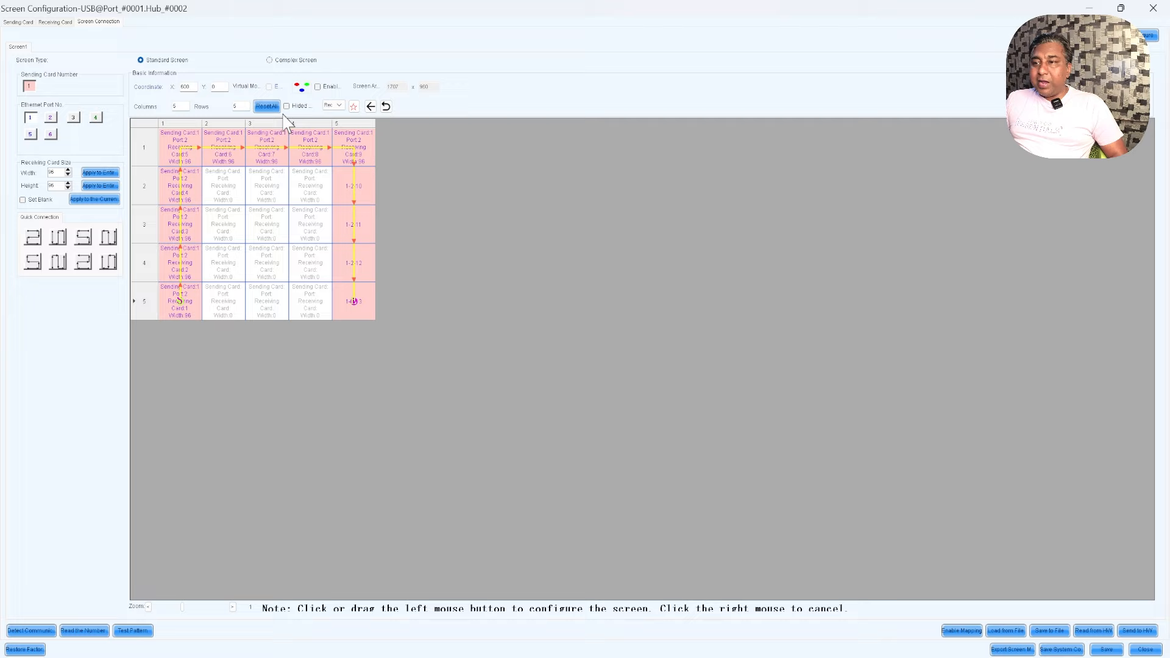
double_click(176, 106)
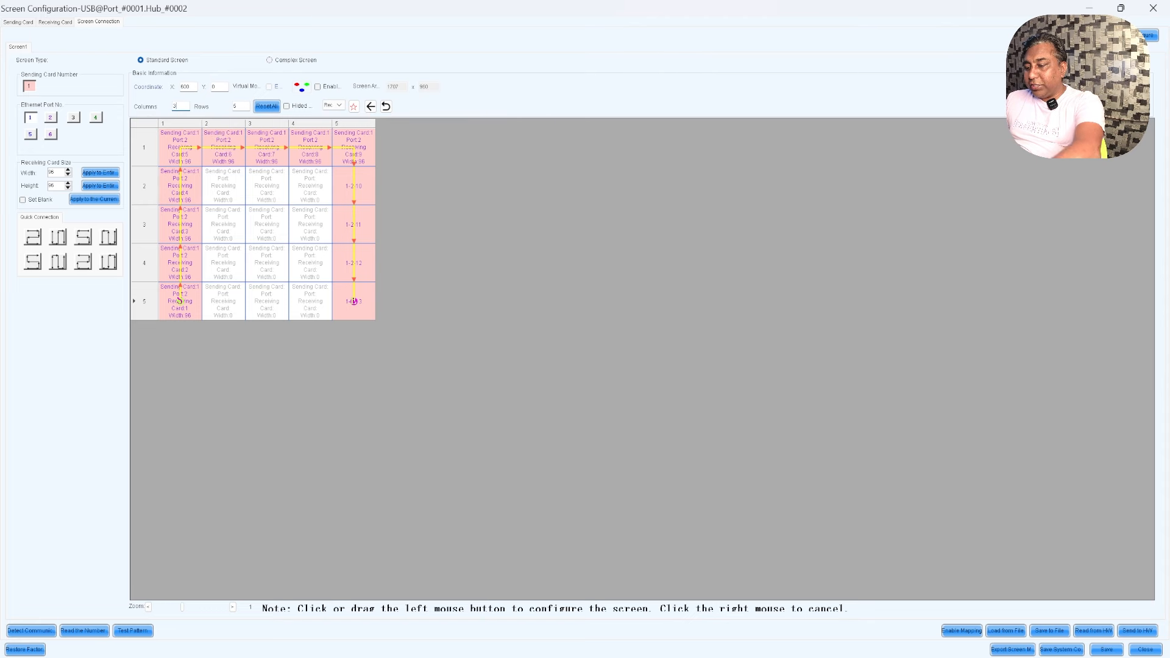
double_click(239, 107)
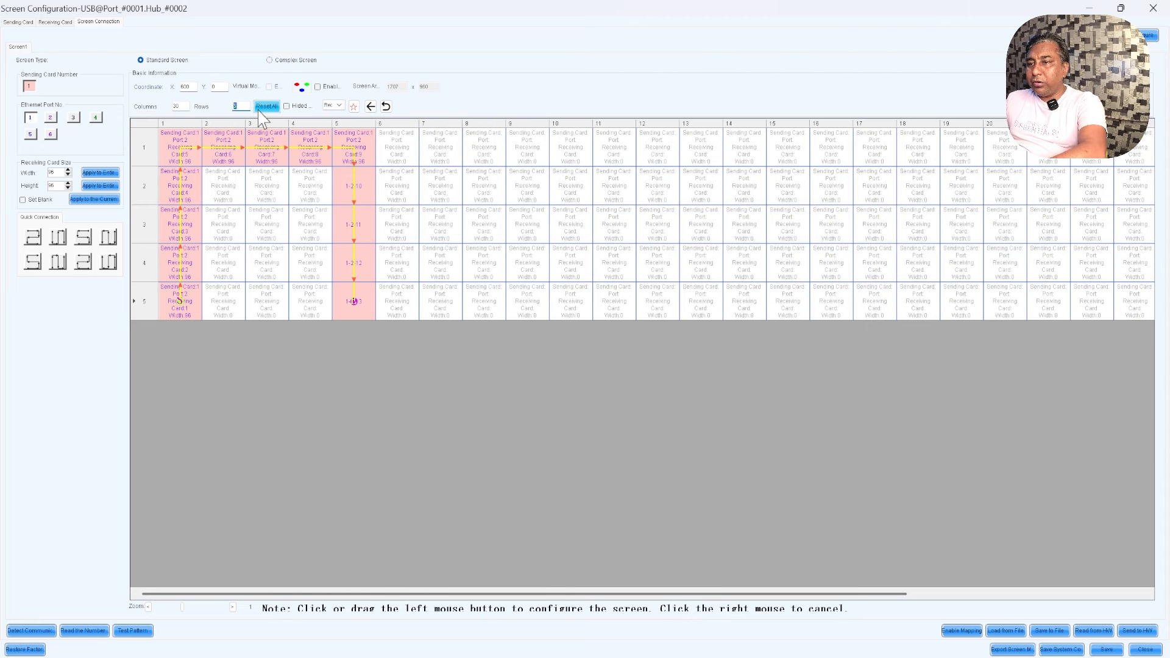
double_click(177, 107)
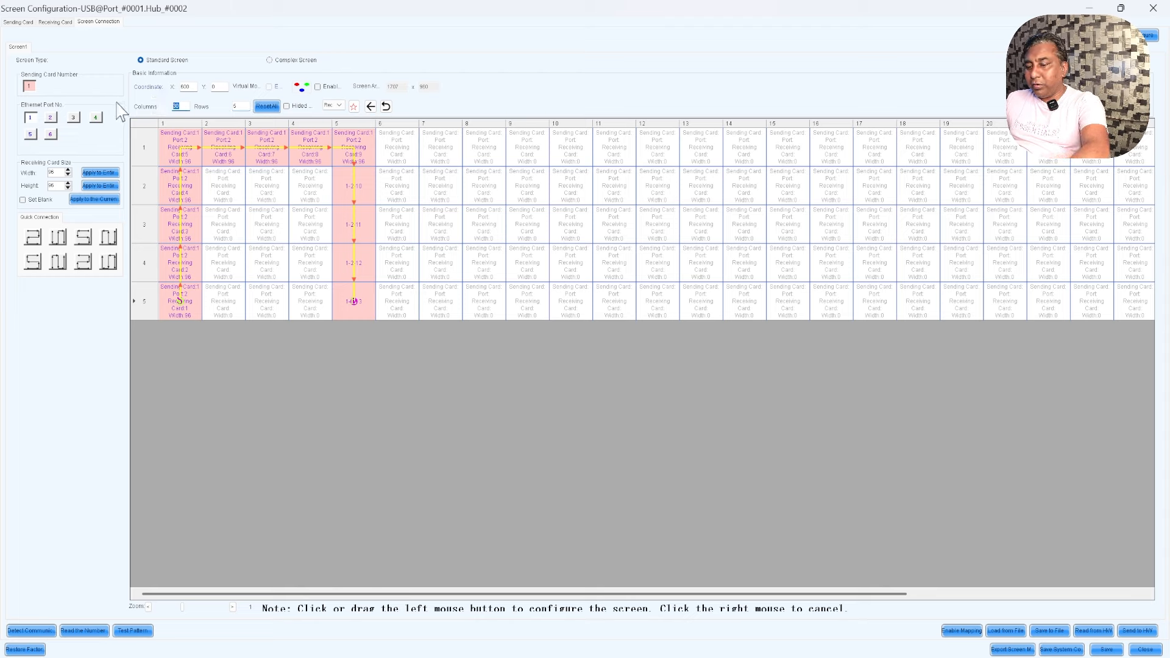
type("20")
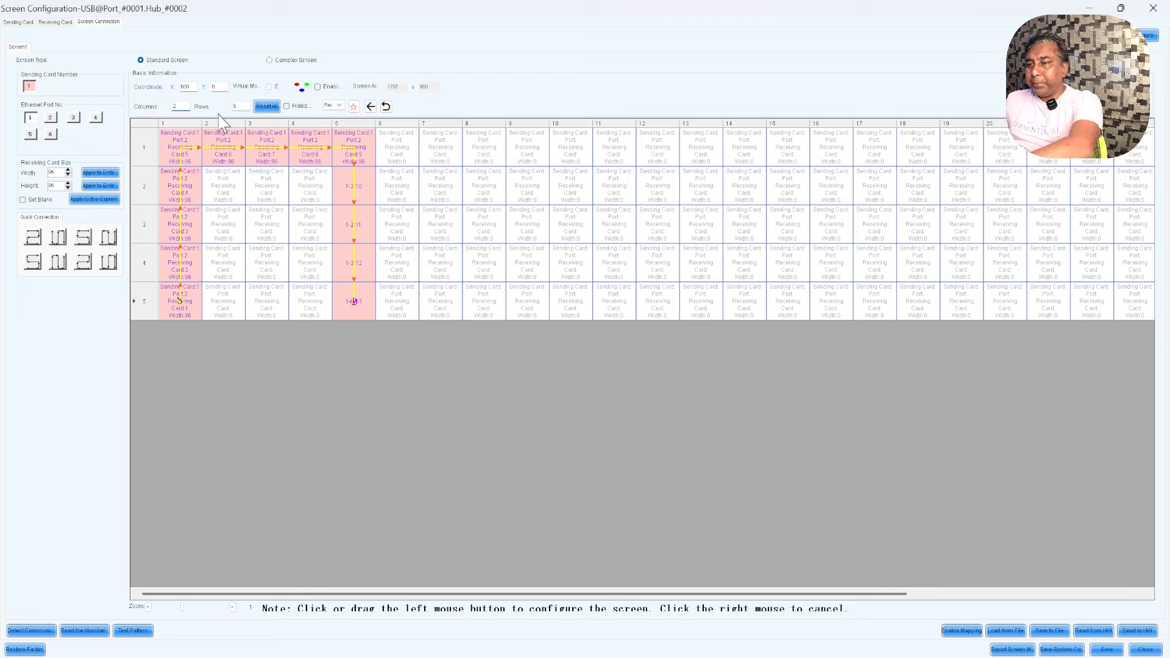
double_click(238, 106)
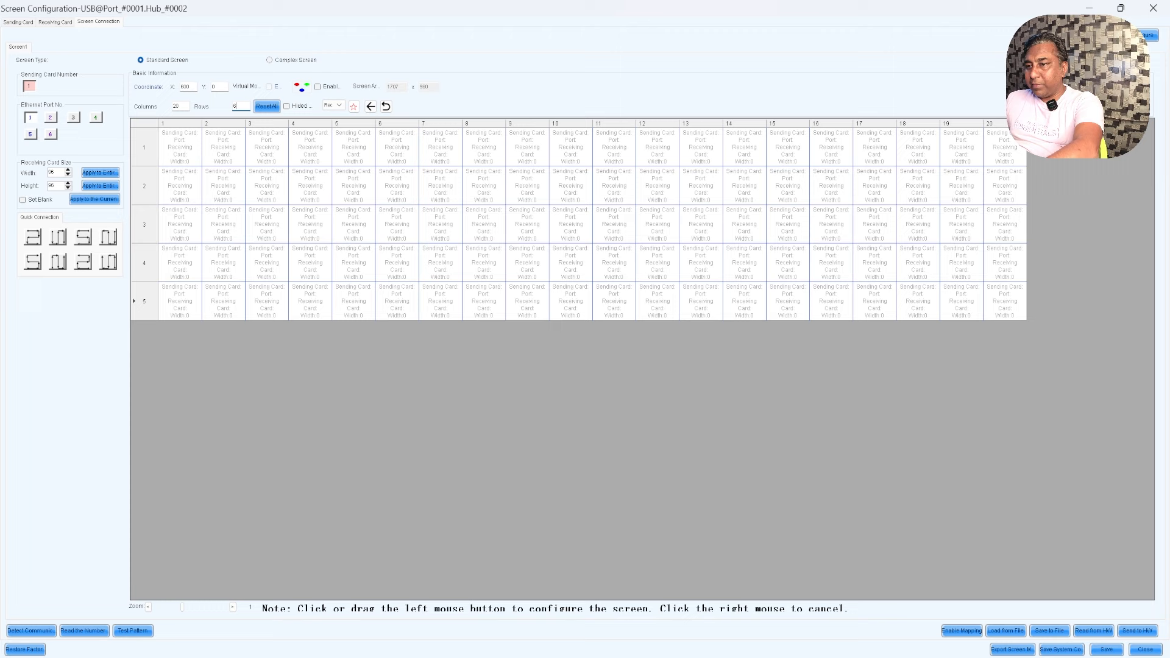
left_click(267, 106)
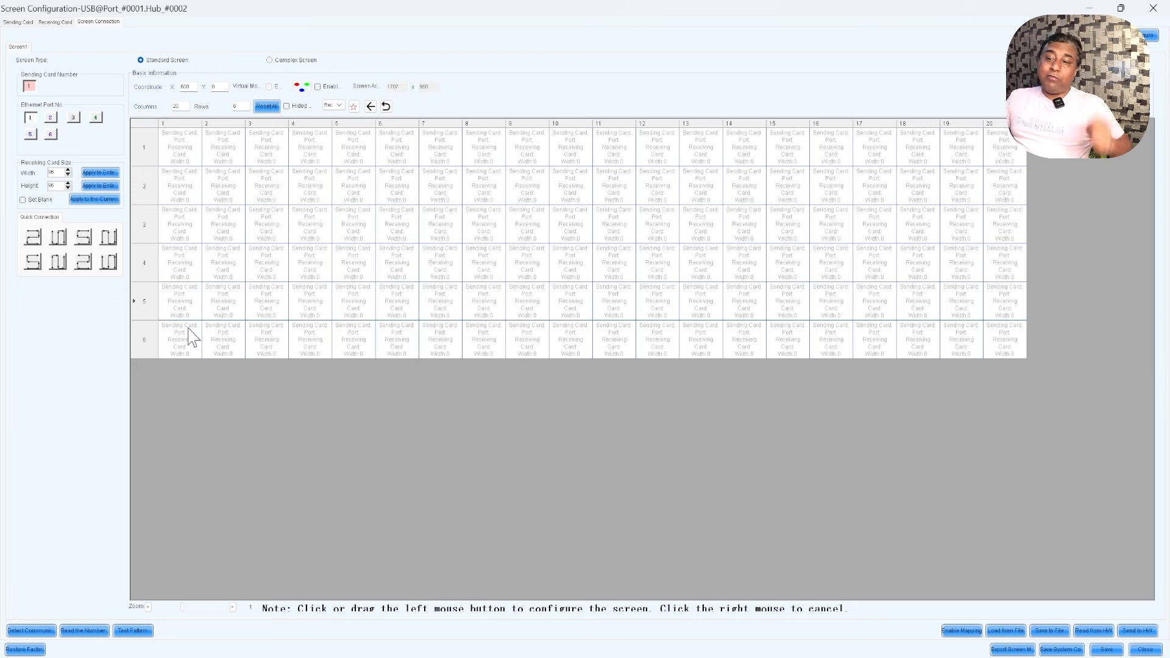
Connect an arch on port 1 from row 6 up column 1, across row 1 and down column 20, and reset all connections.
mouse_move(190, 336)
left_mouse_down()
mouse_move(177, 151)
mouse_move(485, 149)
left_mouse_up()
key("Right")
key("Right")
key("Right")
key("Right")
key("Right")
key("Right")
key("Right")
key("Right")
key("Right")
key("Right")
key("Right")
key("Right")
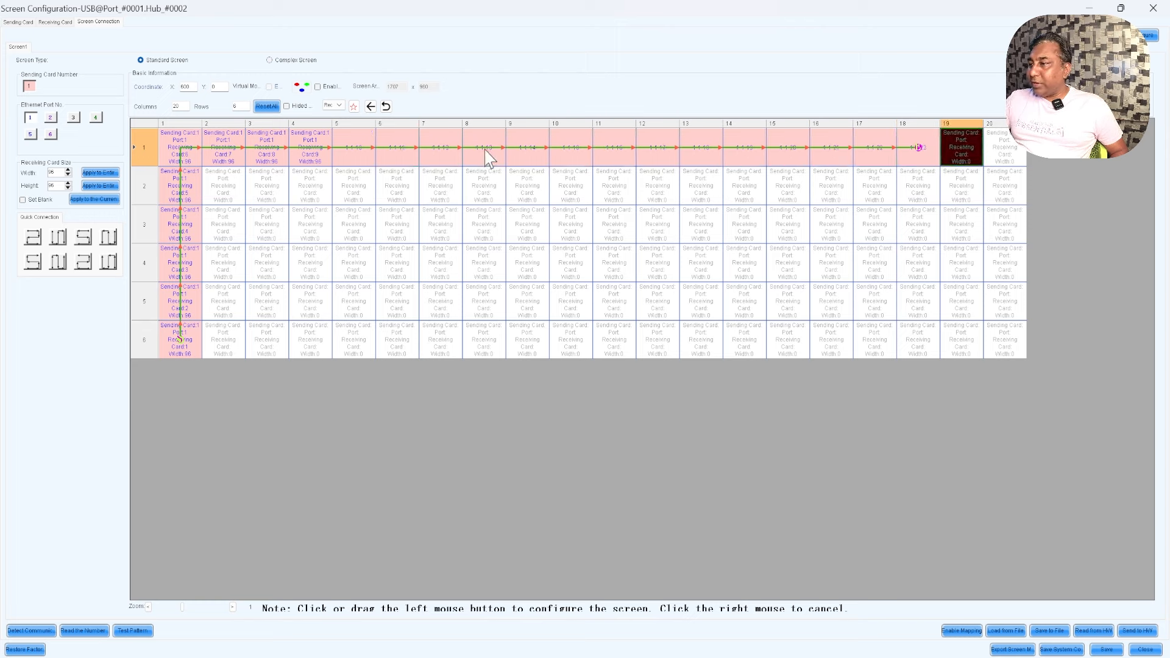
key("Down")
key("Down")
key("Down")
key("Down")
key("Down")
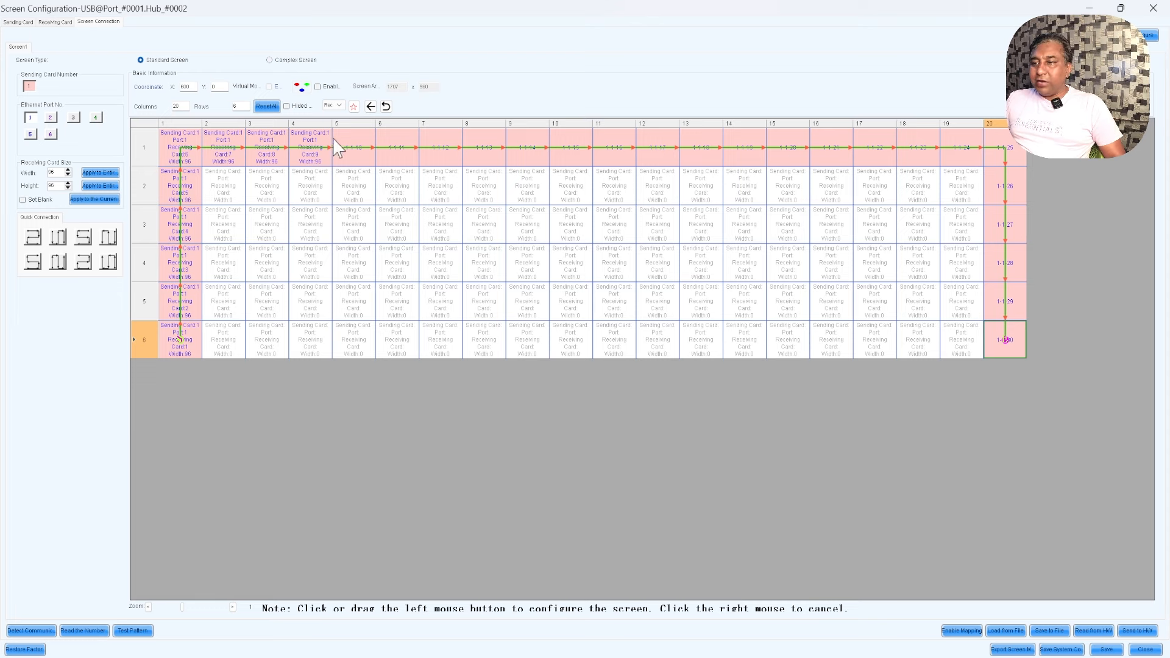
left_click(267, 106)
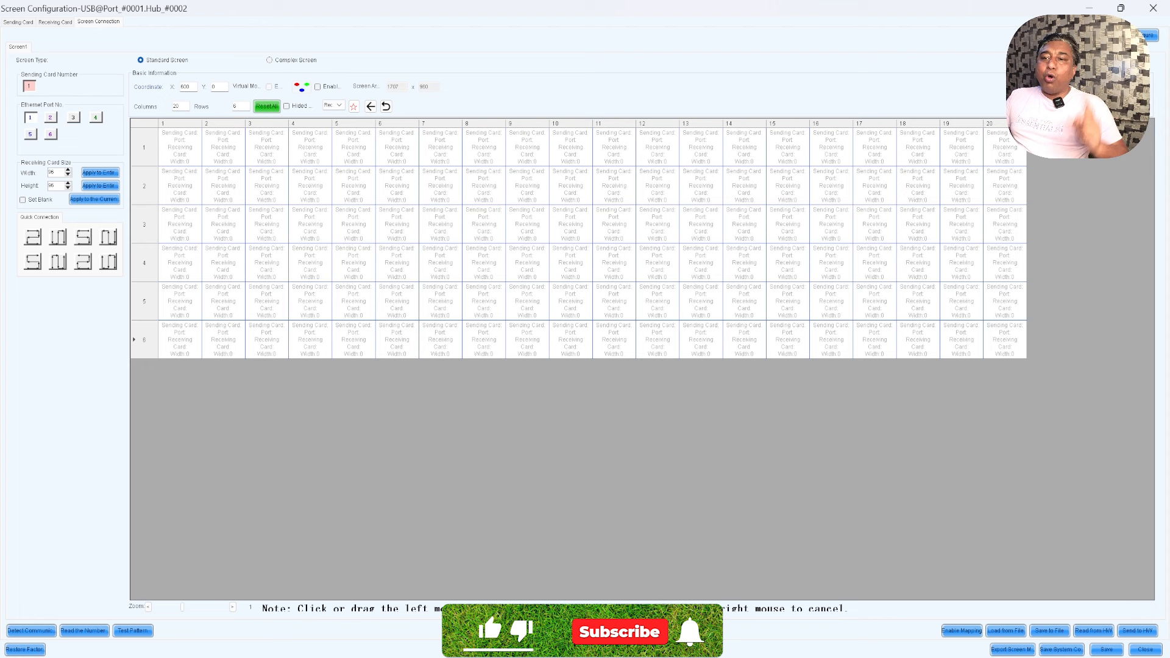
Map port 1 from row 6 up column 1 and along row 1 to column 10, and port 2 up column 20 and back to column 11.
mouse_move(178, 339)
left_mouse_down()
mouse_move(183, 146)
mouse_move(570, 150)
left_mouse_up()
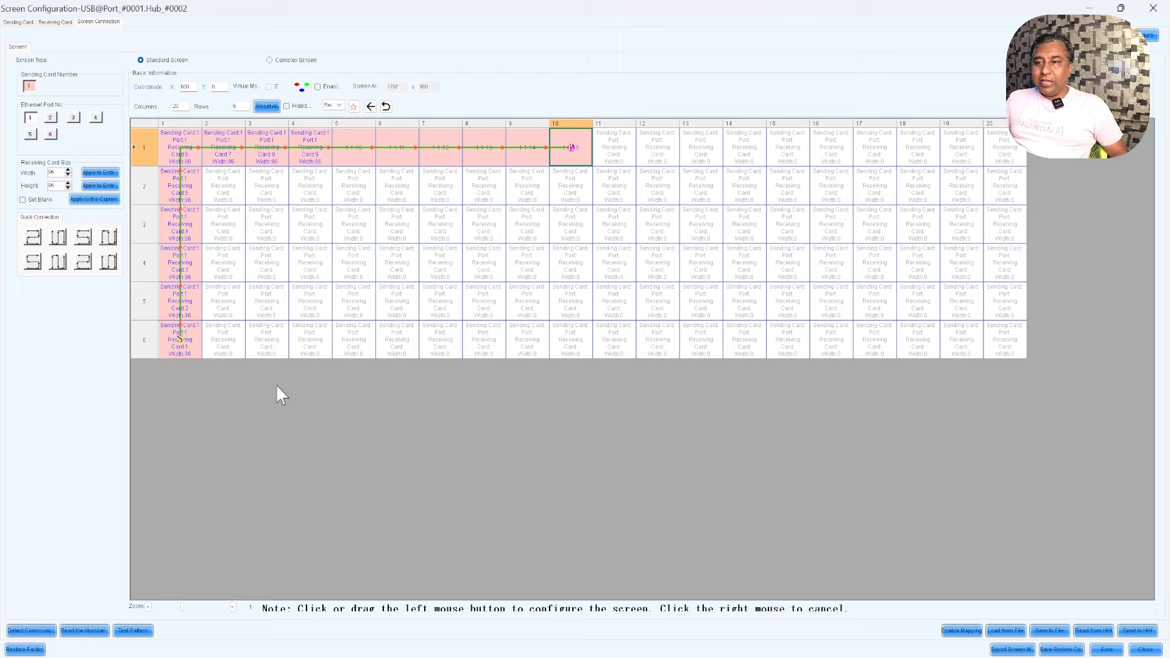
left_click(51, 117)
left_click(1013, 351)
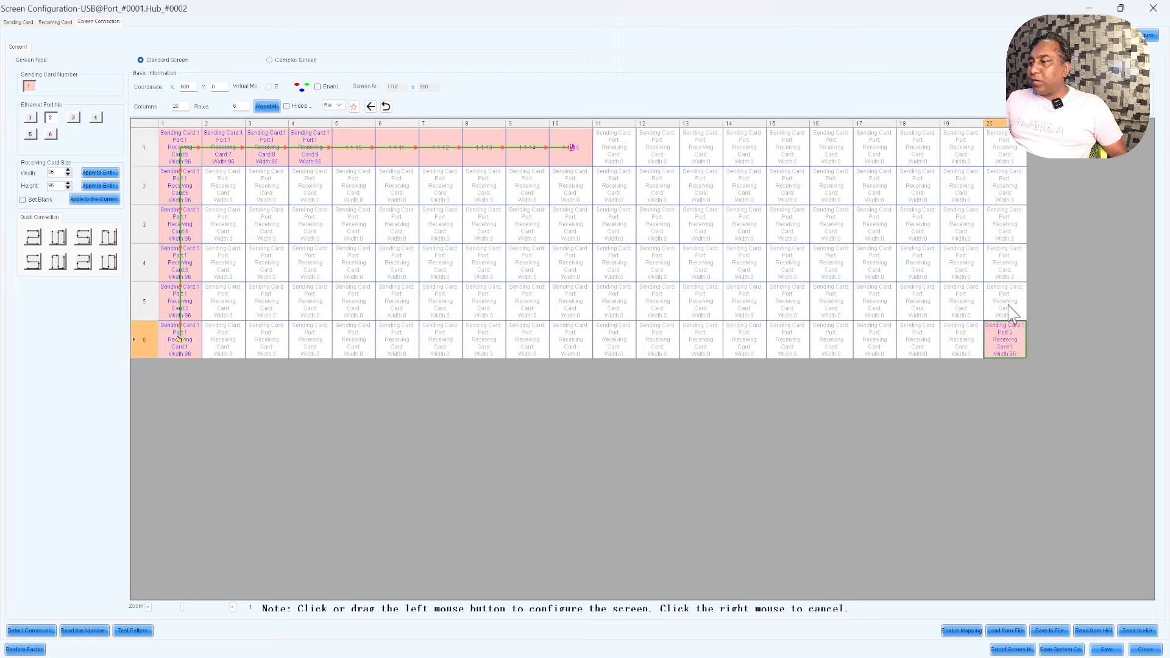
mouse_move(1010, 312)
left_mouse_down()
mouse_move(1004, 178)
mouse_move(966, 148)
mouse_move(817, 168)
mouse_move(614, 151)
left_mouse_up()
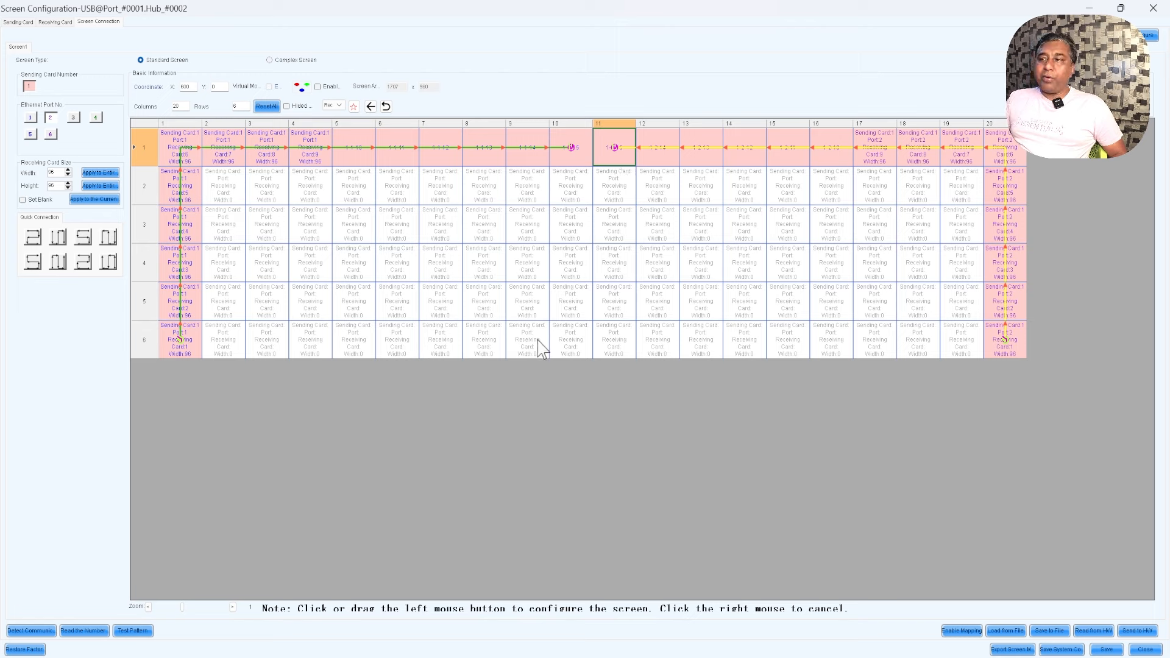
right_click(640, 197)
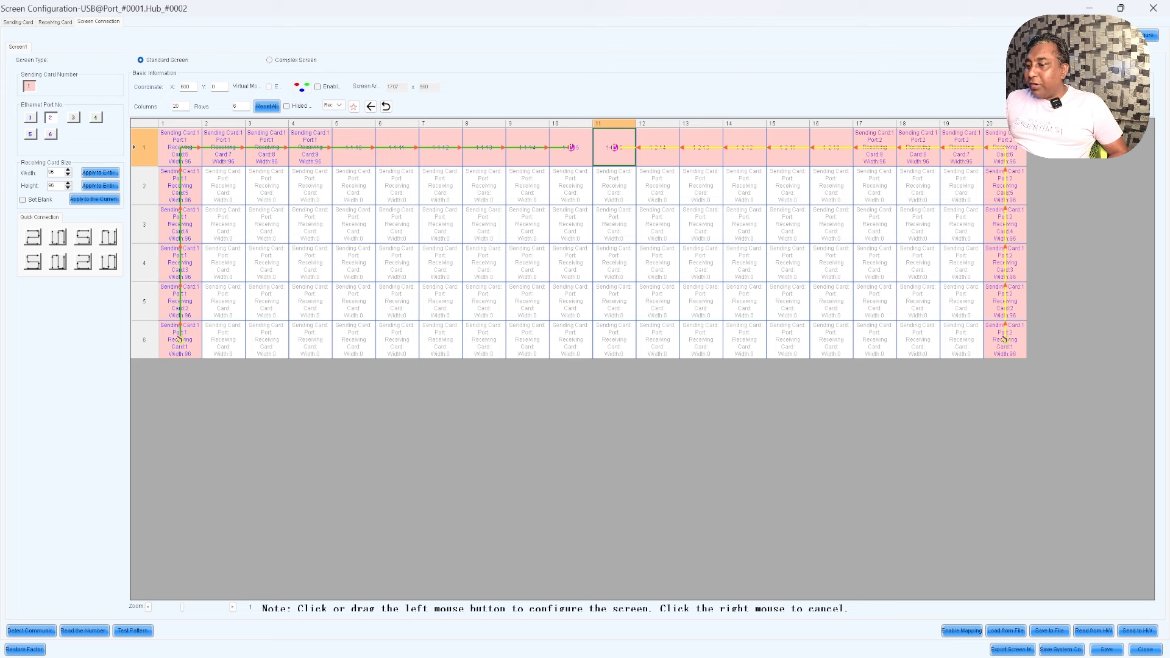
Switch to Resolume Arena's Advanced Output window, then save and close the output setup.
mouse_move(872, 647)
left_click(906, 609)
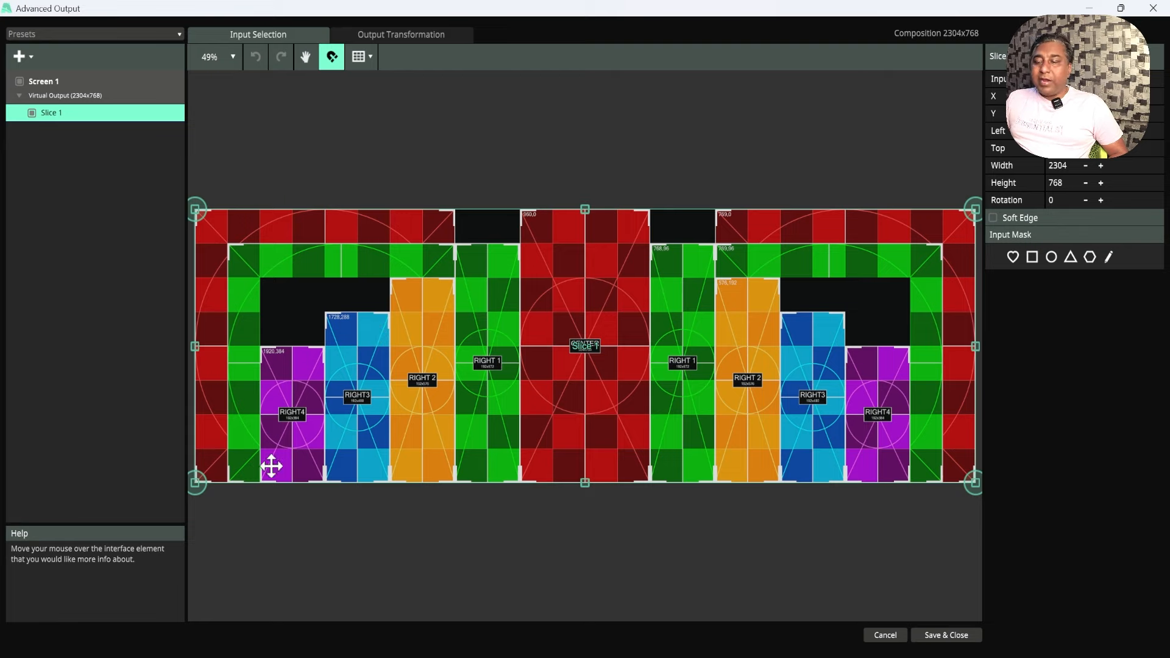
left_click(282, 538)
left_click(246, 394)
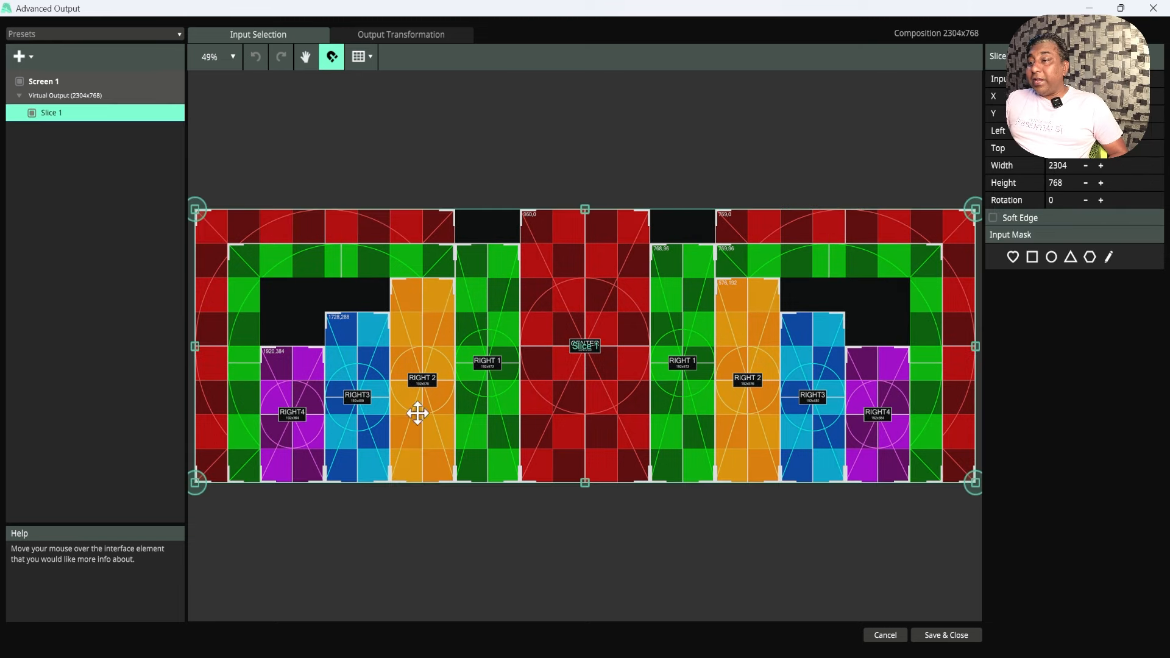
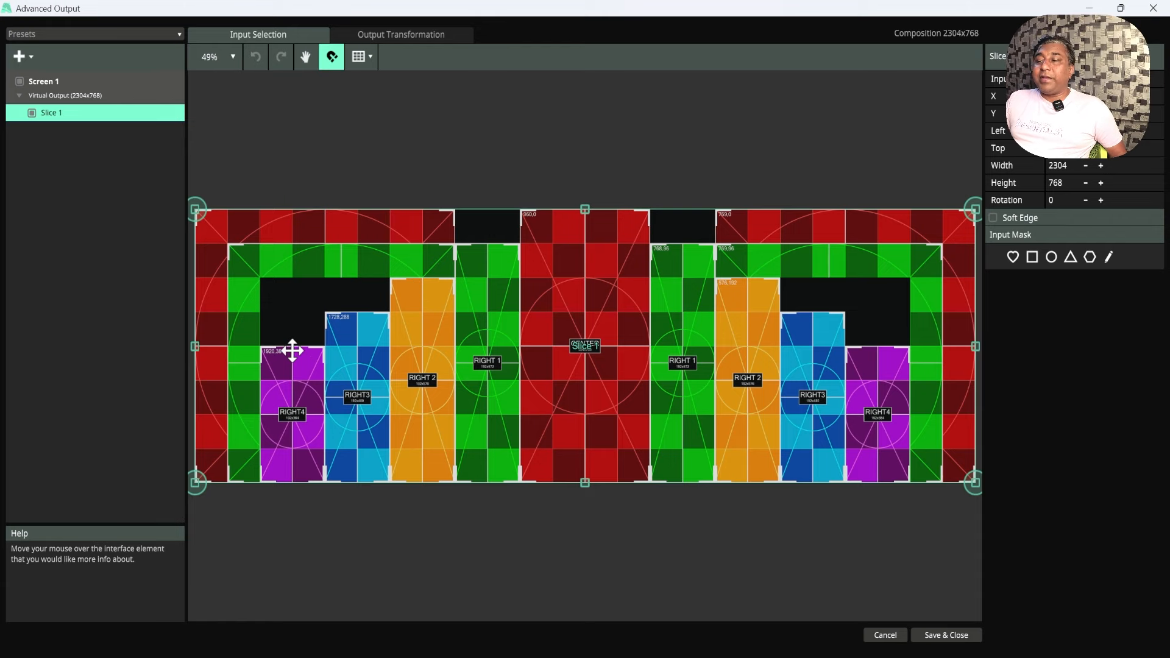
left_click(941, 637)
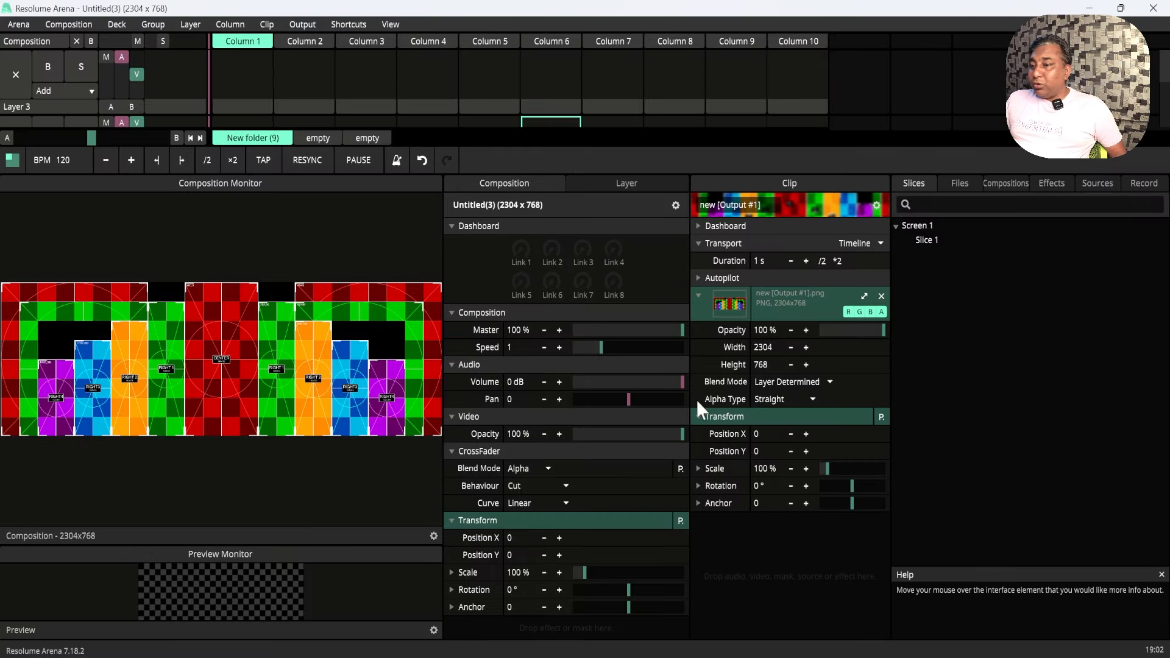
Trigger the LAYOUT clip on Layer 2 in Column 3 and enlarge the layer and clip area.
scroll(512, 92, "down", 2)
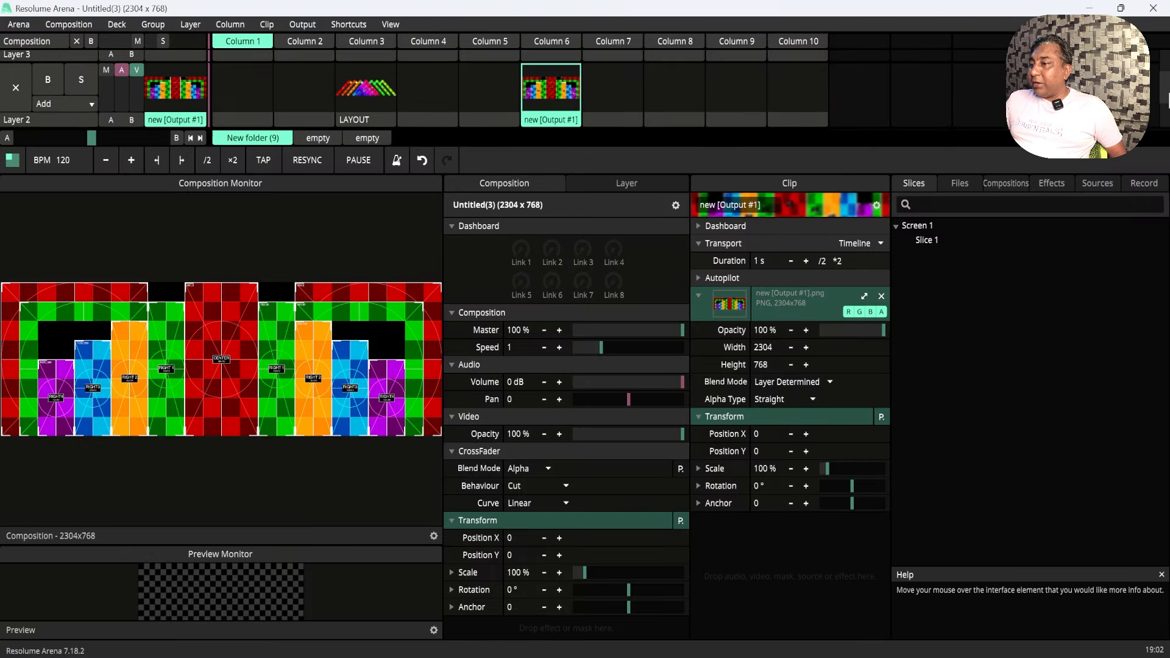
left_click(373, 82)
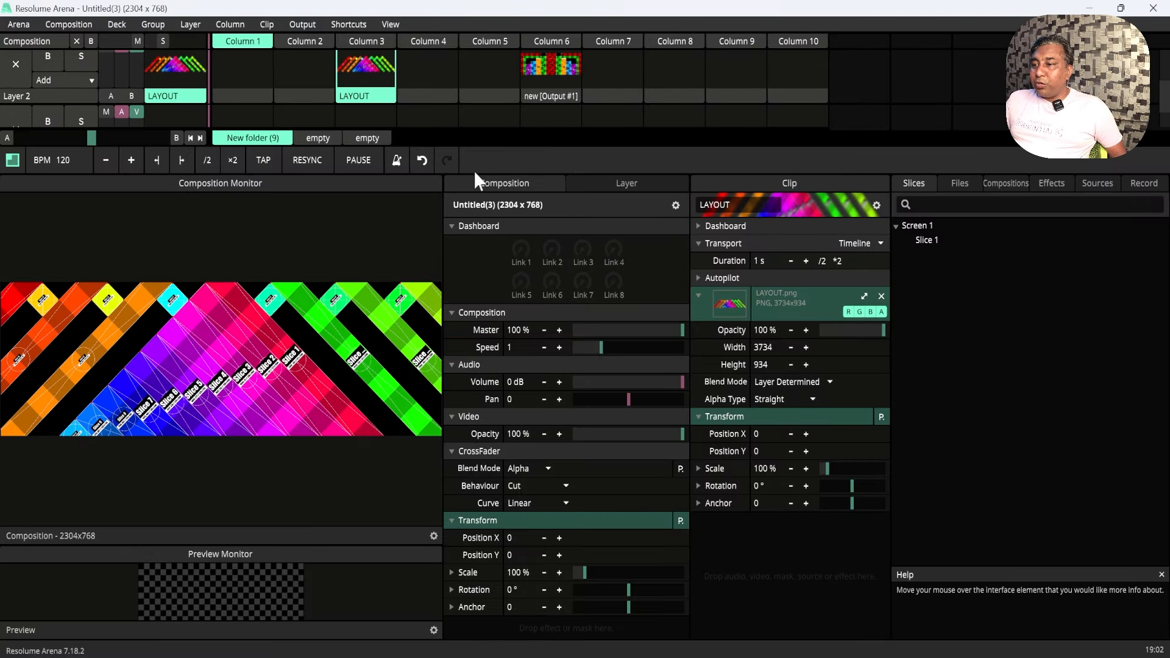
left_click_drag(474, 173, 473, 242)
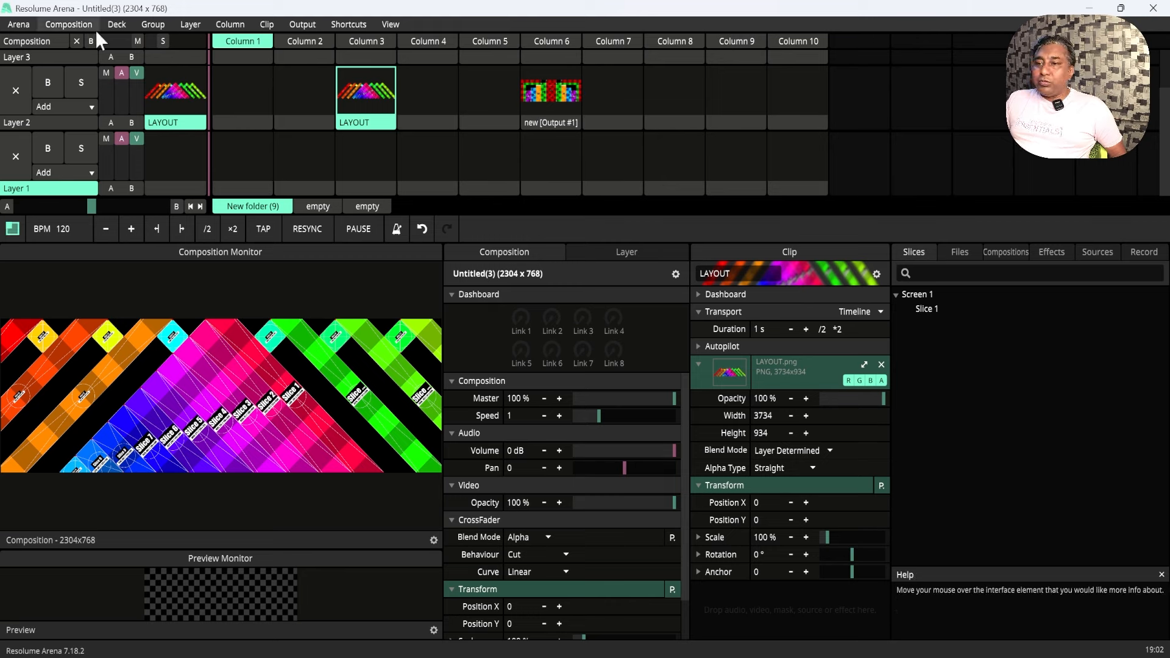
Set the composition size to 3734 x 934 and apply it.
left_click(75, 22)
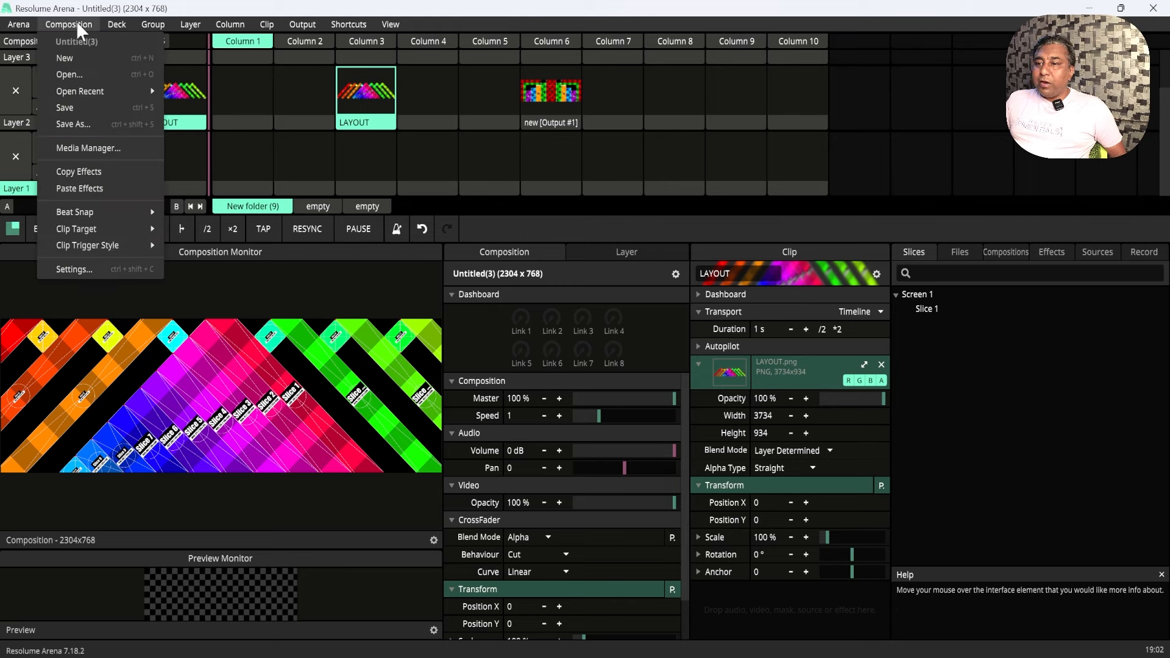
left_click(89, 268)
double_click(506, 325)
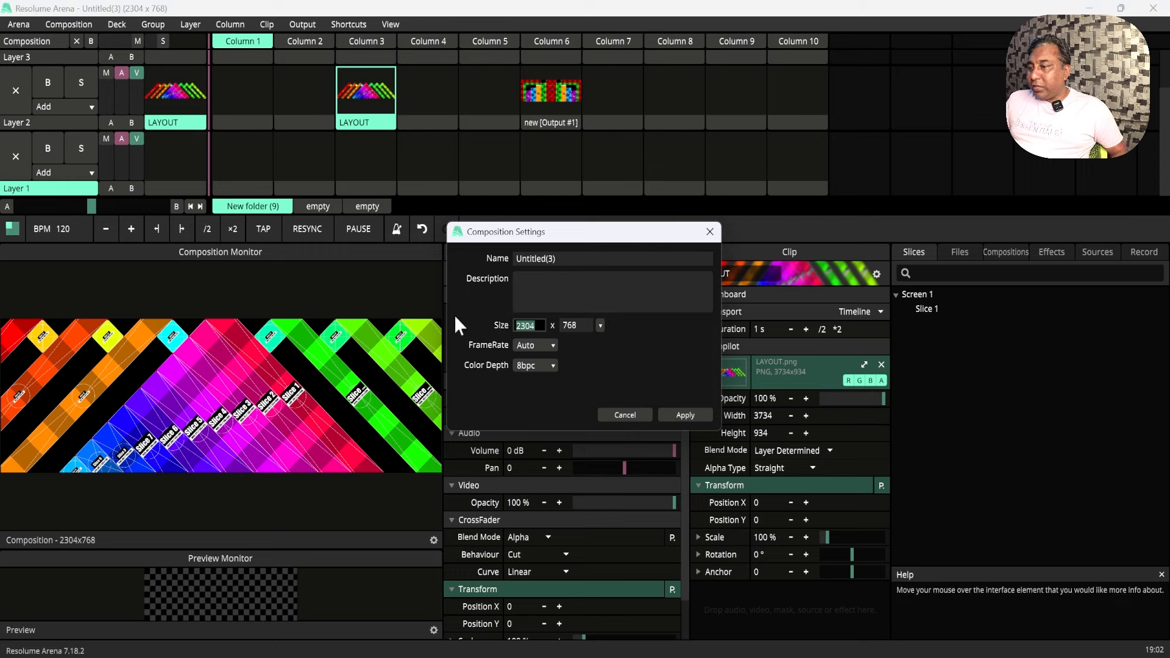
type("3")
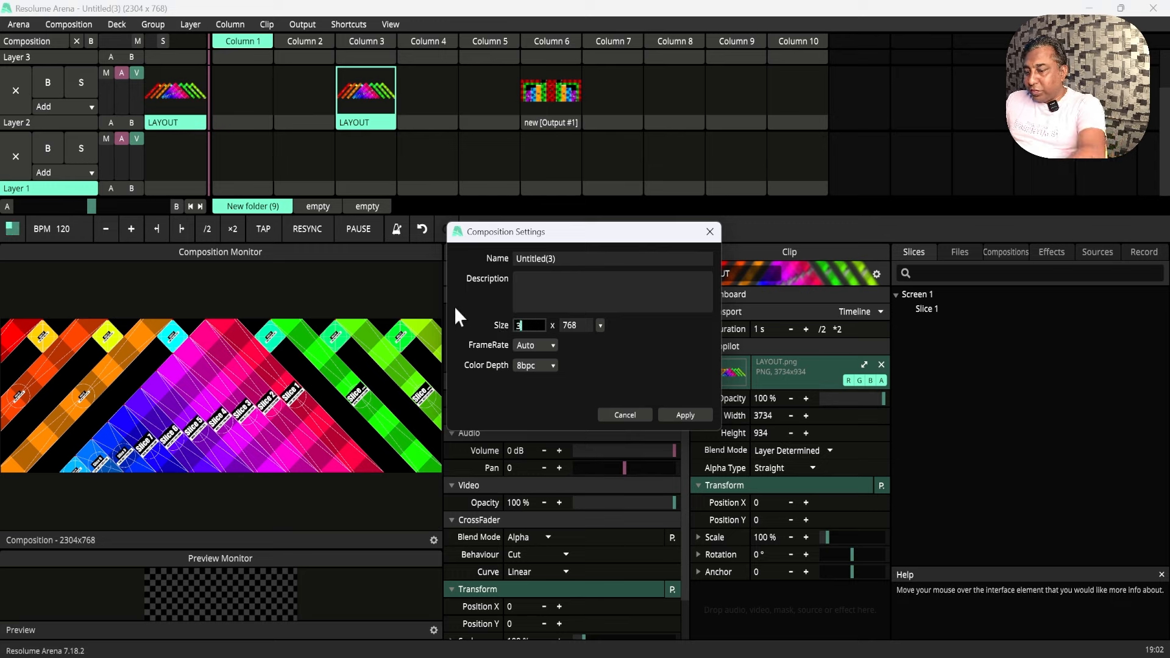
type("734")
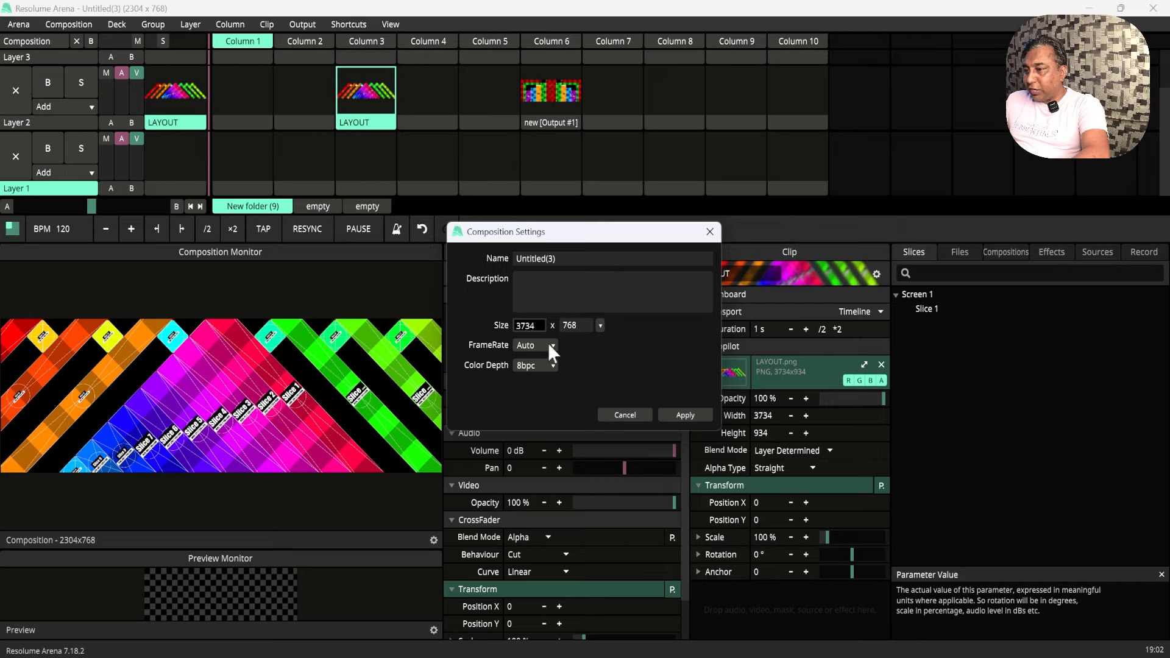
left_click(584, 325)
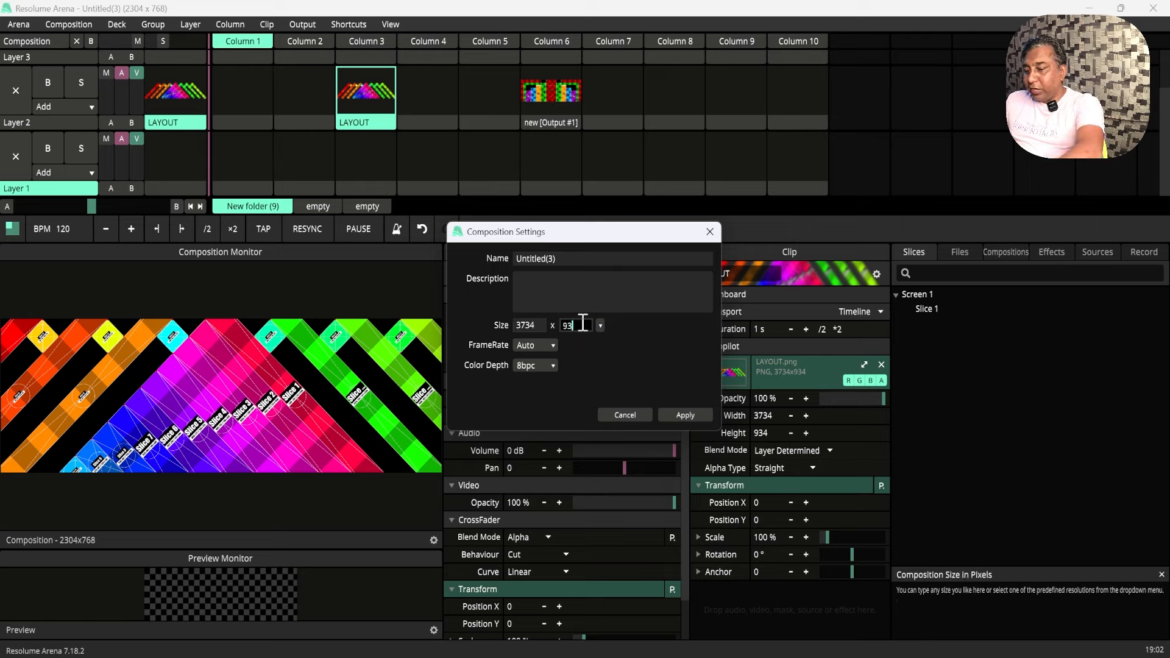
left_click(699, 415)
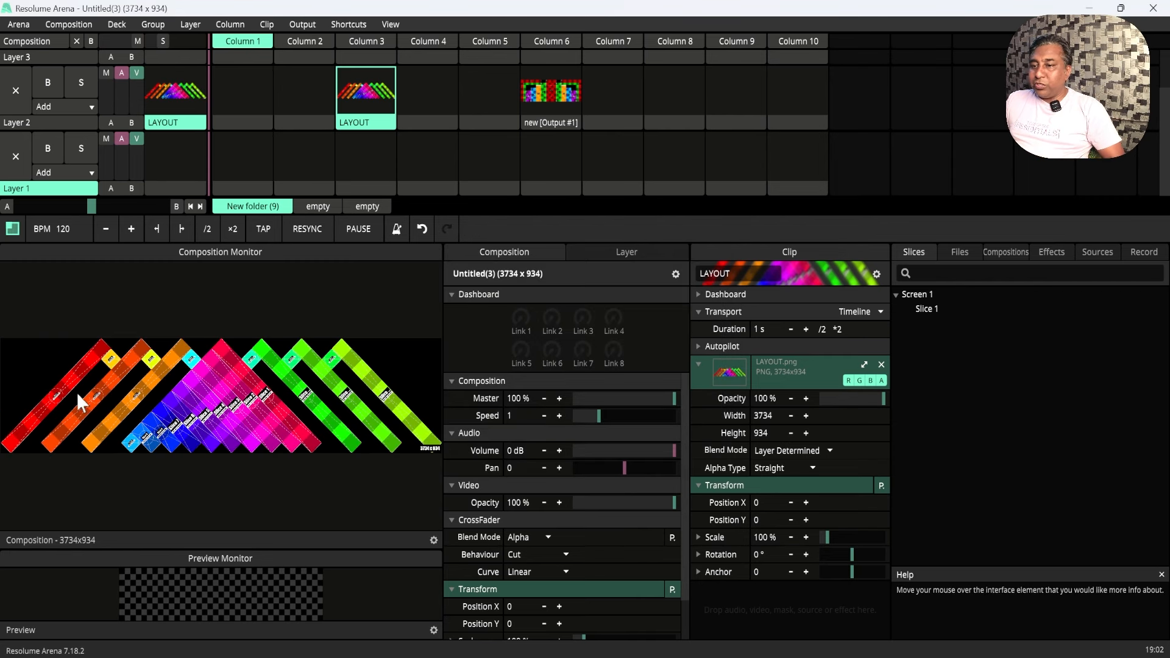
Open Advanced Output and start a new setup that matches the composition size of 3734 x 934.
left_click(300, 24)
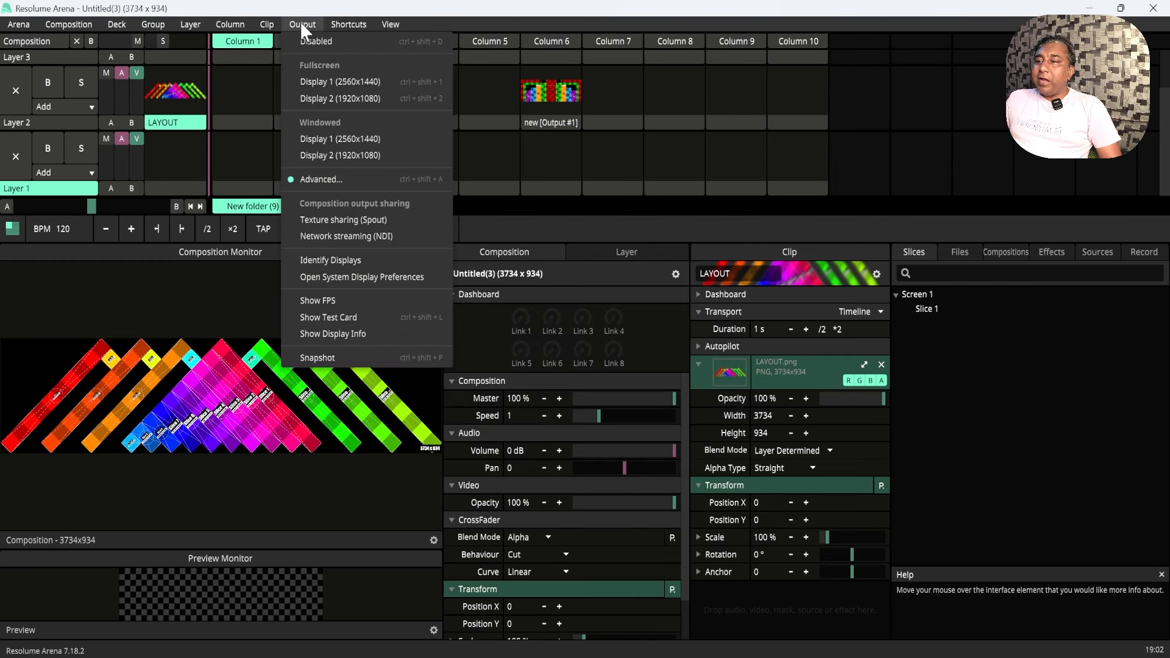
left_click(332, 178)
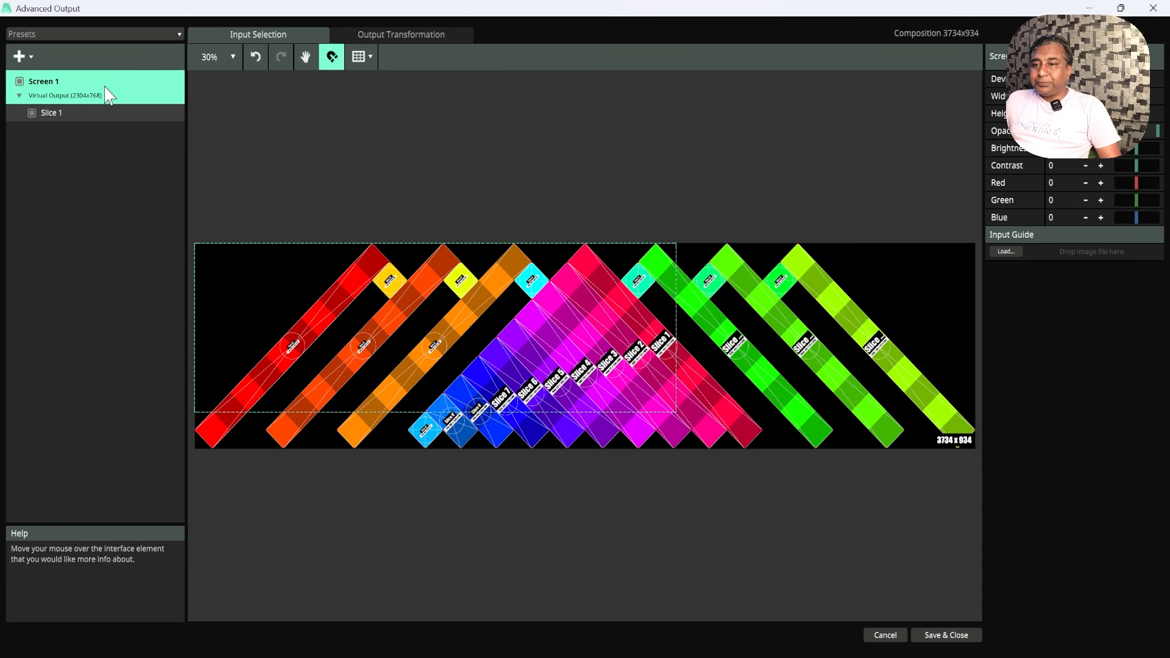
left_click(80, 35)
left_click(46, 286)
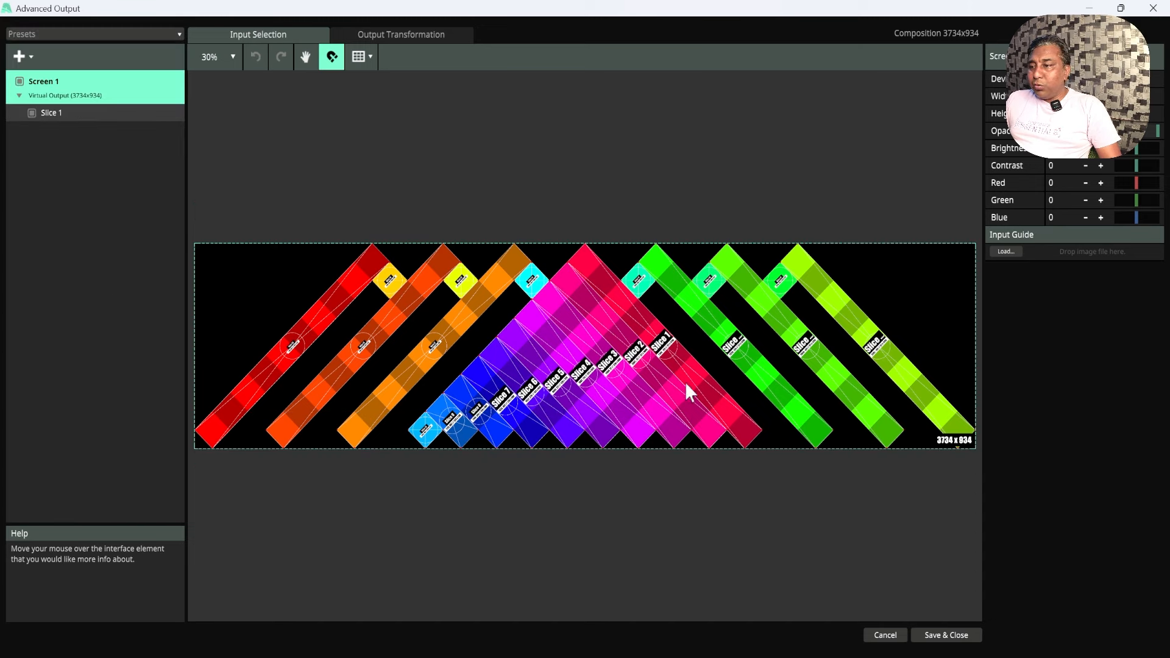
Select Slice 1 and compare its input selection with its output transformation.
left_click(633, 346)
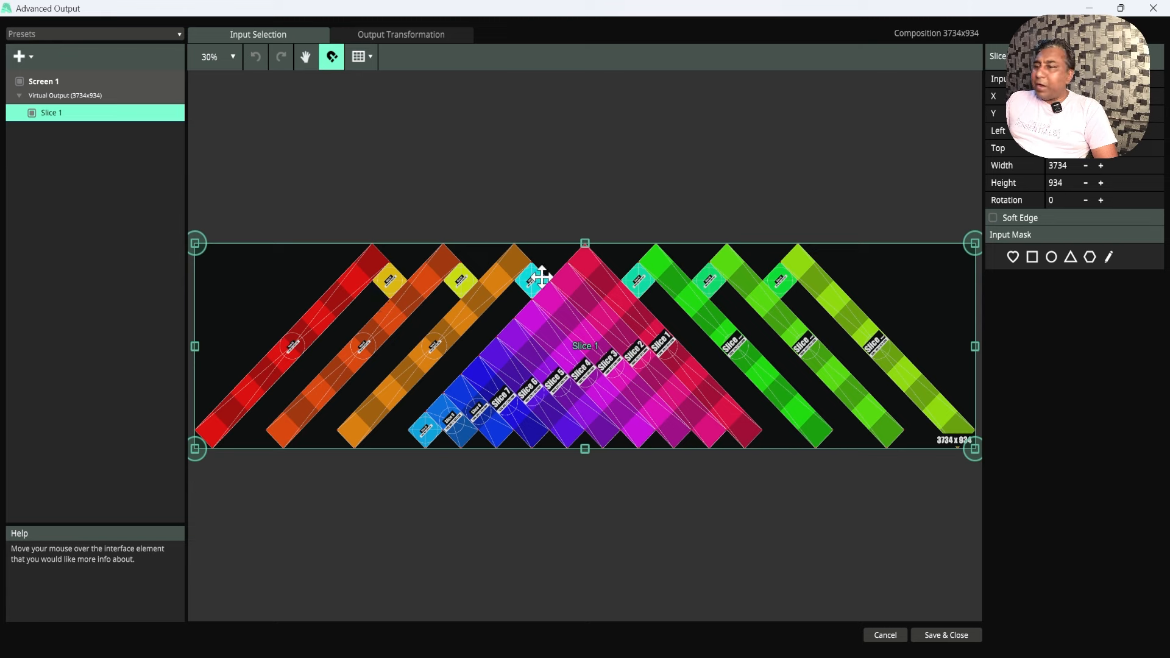
left_click(396, 36)
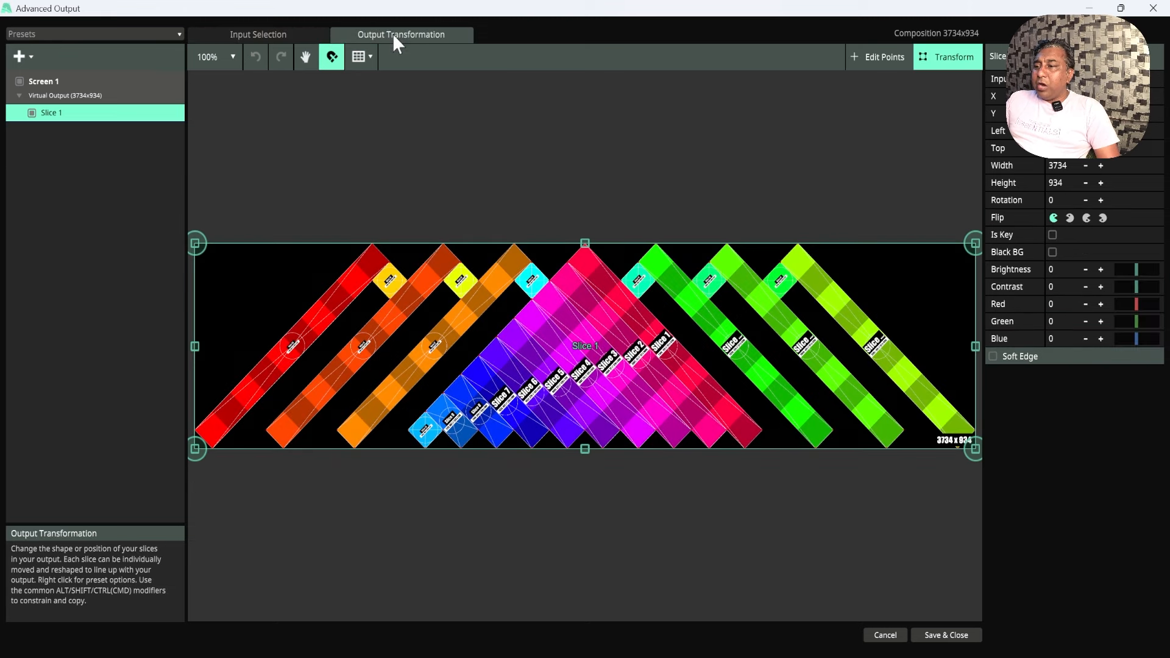
left_click(287, 33)
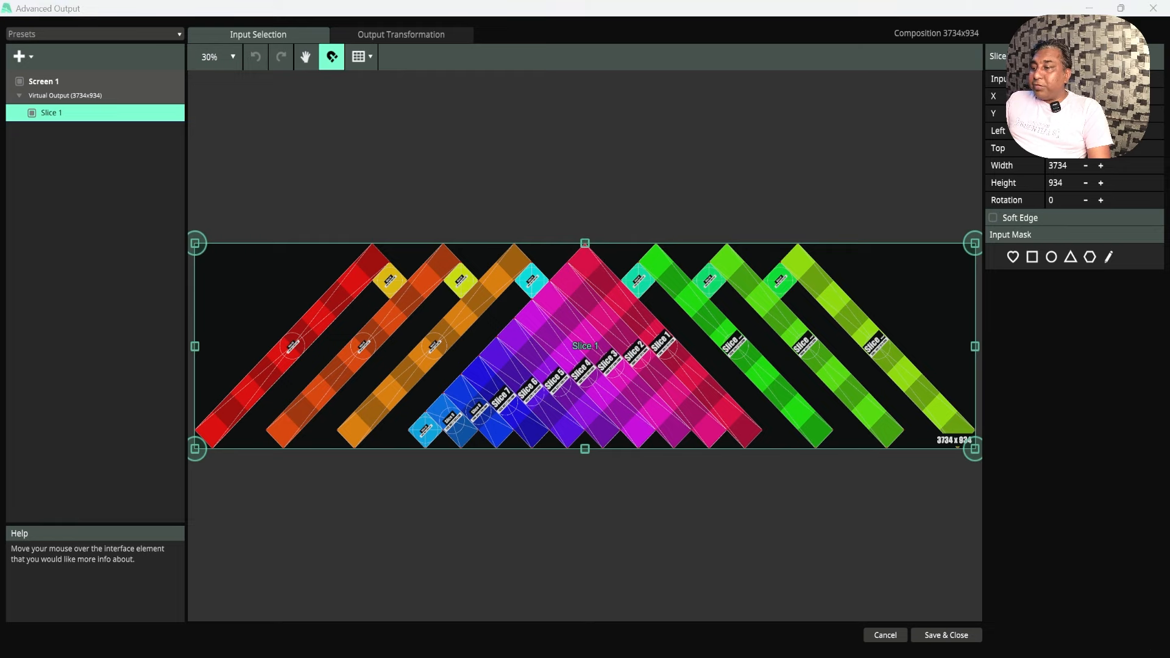
Switch to NovaLCT's Screen Configuration, close the main NovaLCT window, and reset the connection grid to 10 columns by 10 rows.
left_click(1089, 8)
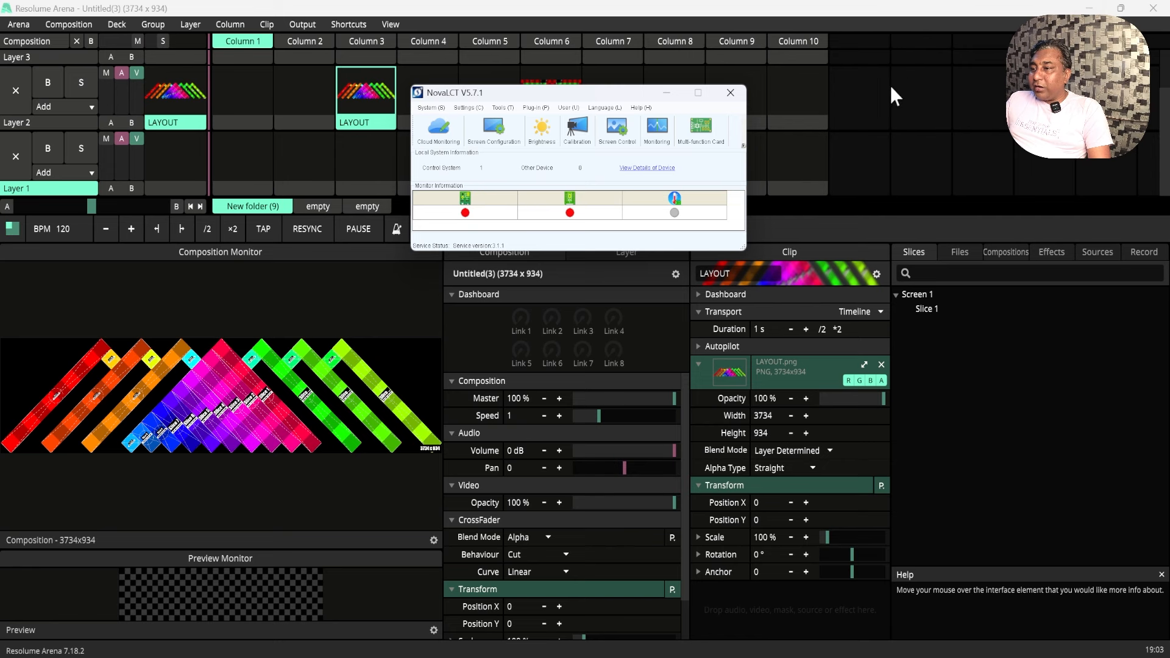
key("alt+Tab")
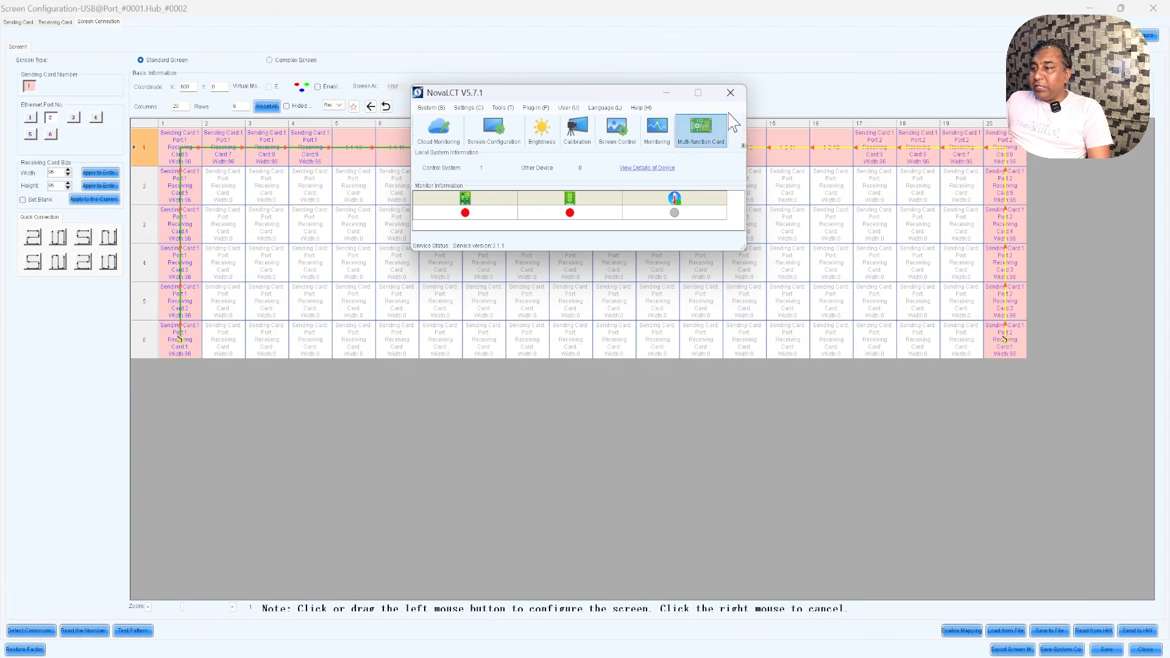
left_click(734, 95)
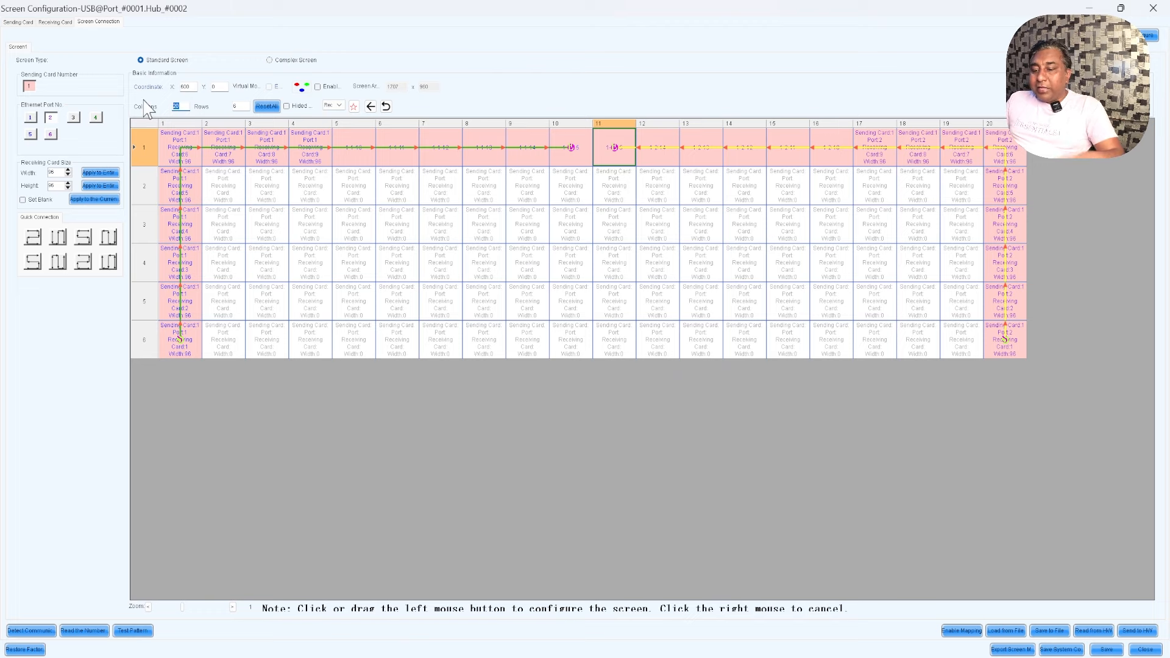
left_click(239, 106)
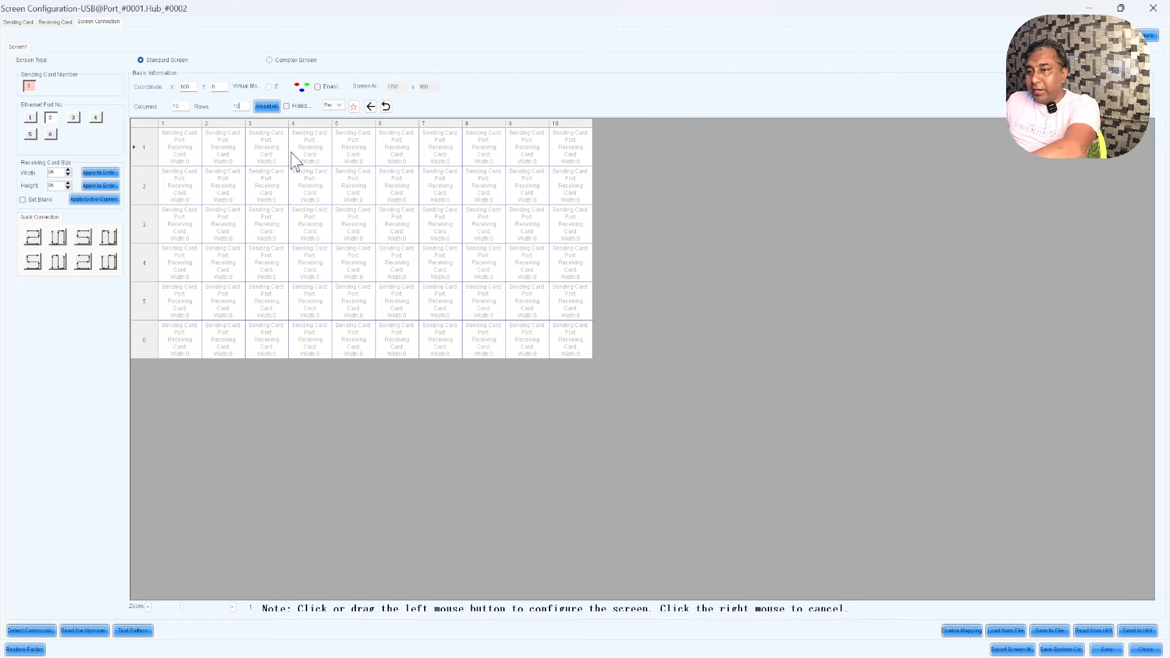
left_click(262, 108)
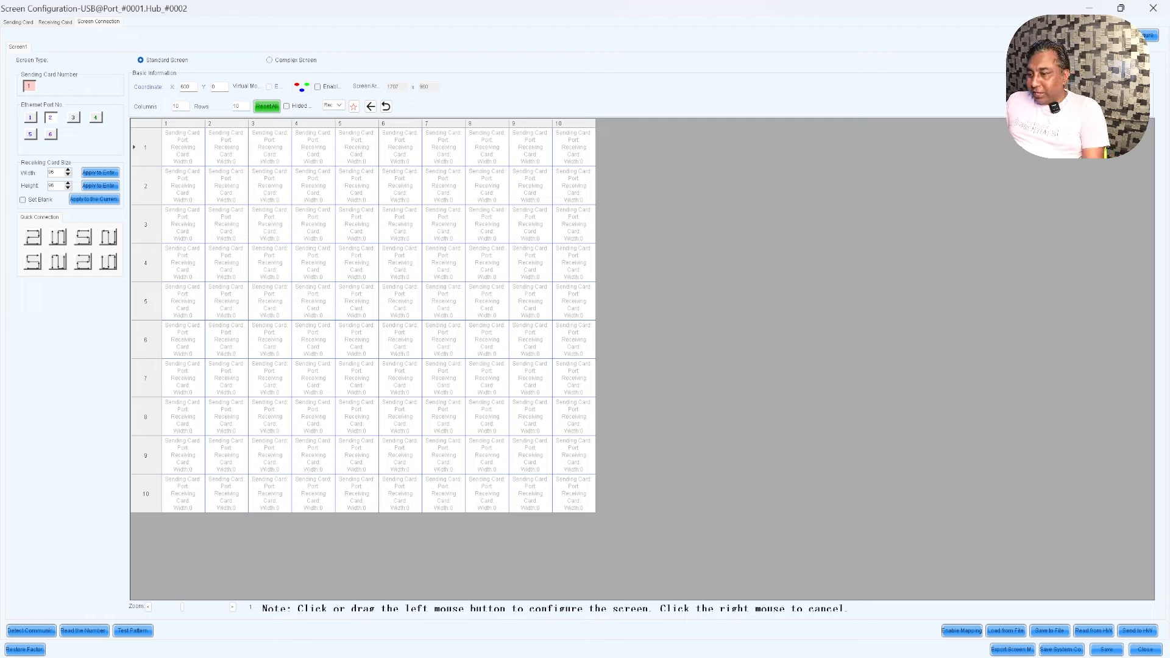
Review the diagonal cabinet layout in Resolume Arena's Advanced Output, undo the move of Slice 1, and return to NovaLCT.
mouse_move(821, 657)
mouse_move(879, 657)
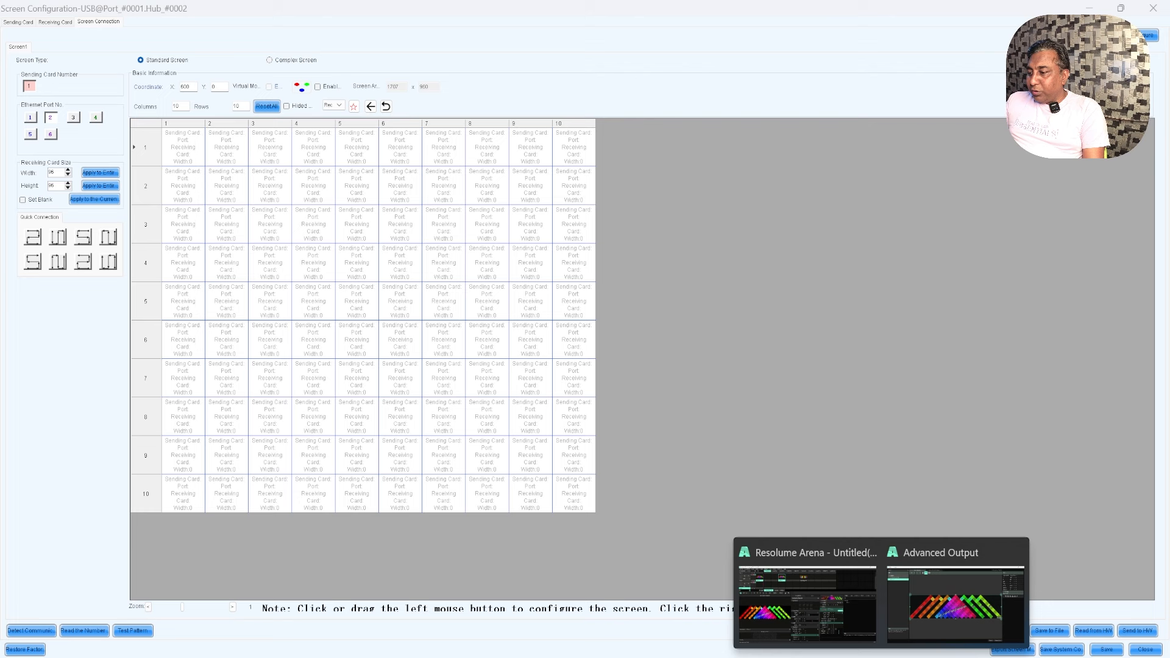
left_click(927, 627)
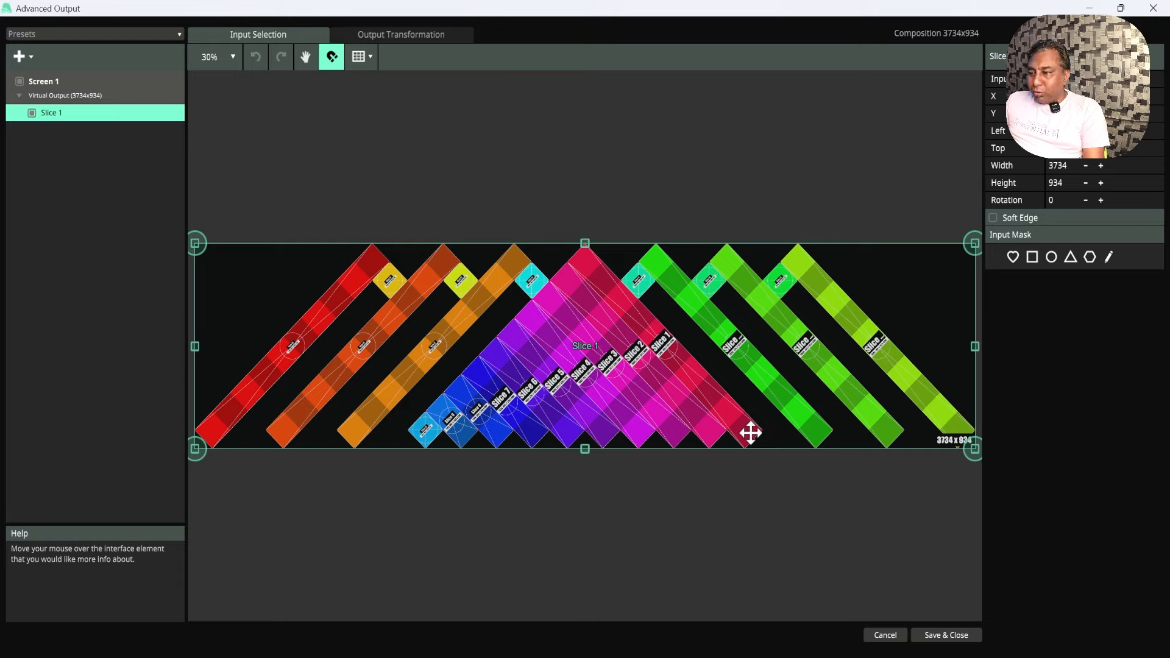
left_click_drag(750, 432, 721, 405)
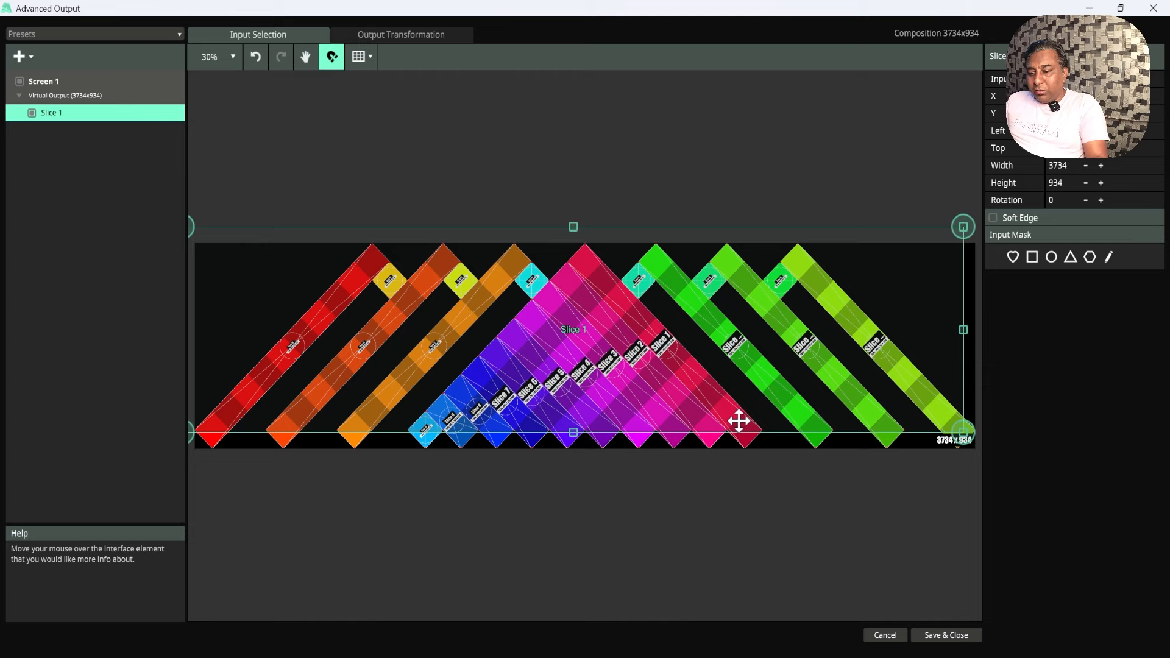
key("ctrl+z")
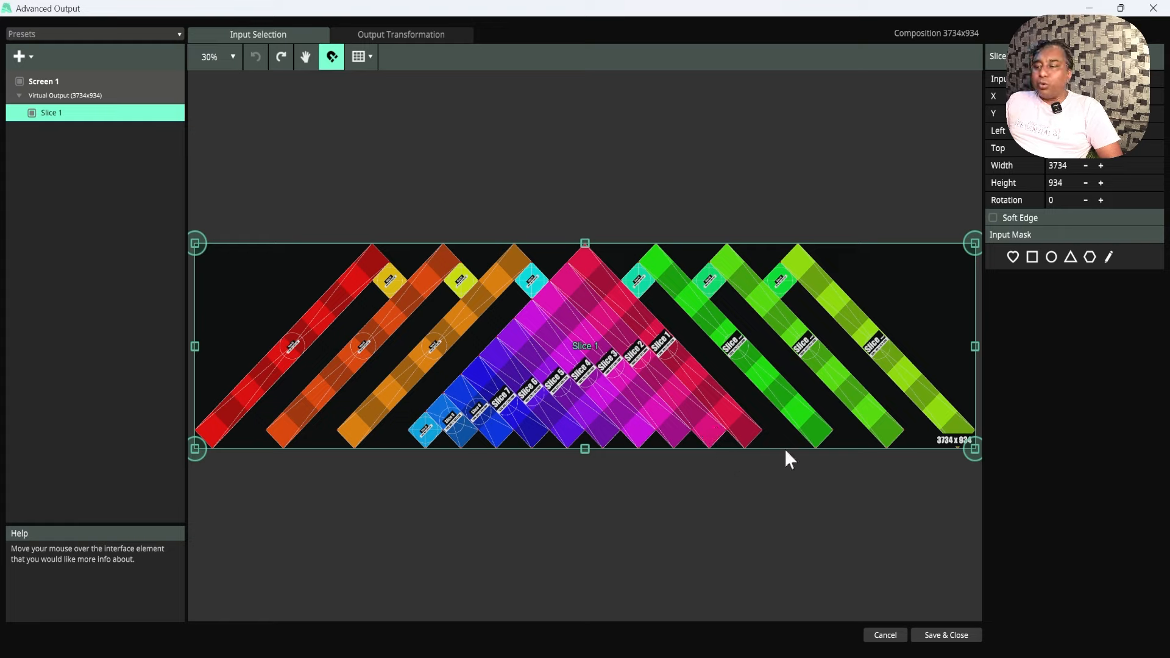
left_click(1091, 9)
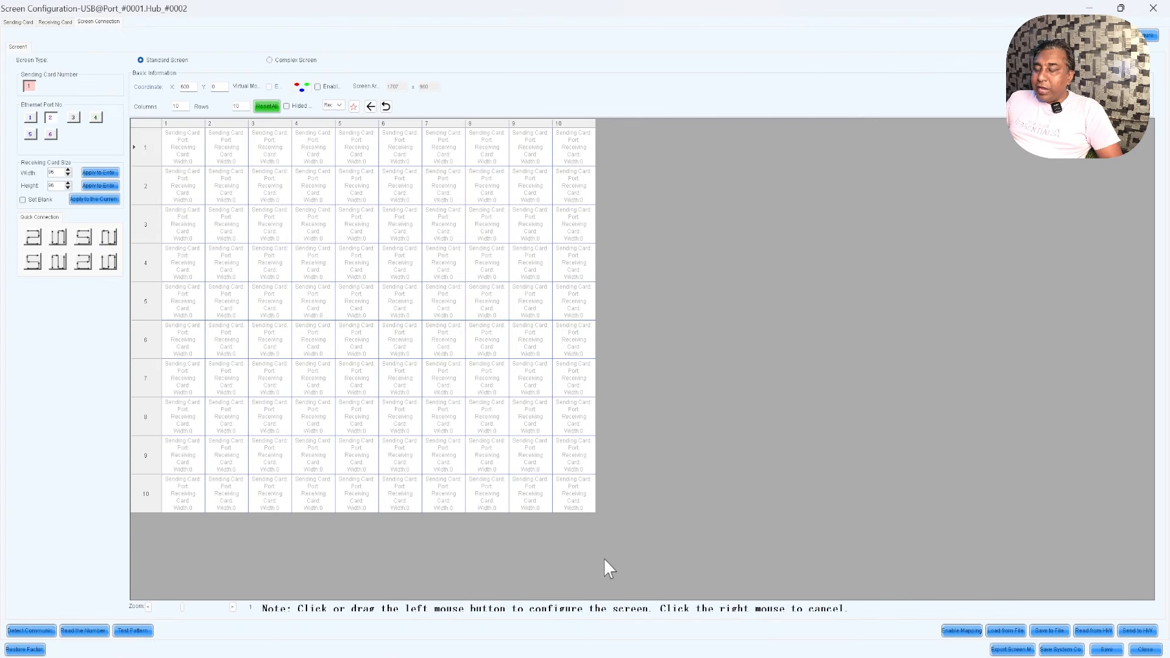
Wire Ethernet port 2 up column 10 from row 10, down column 9 to row 9, up column 8 from row 8, and down column 7 to row 7.
mouse_move(573, 497)
left_mouse_down()
mouse_move(575, 298)
mouse_move(594, 139)
left_mouse_up()
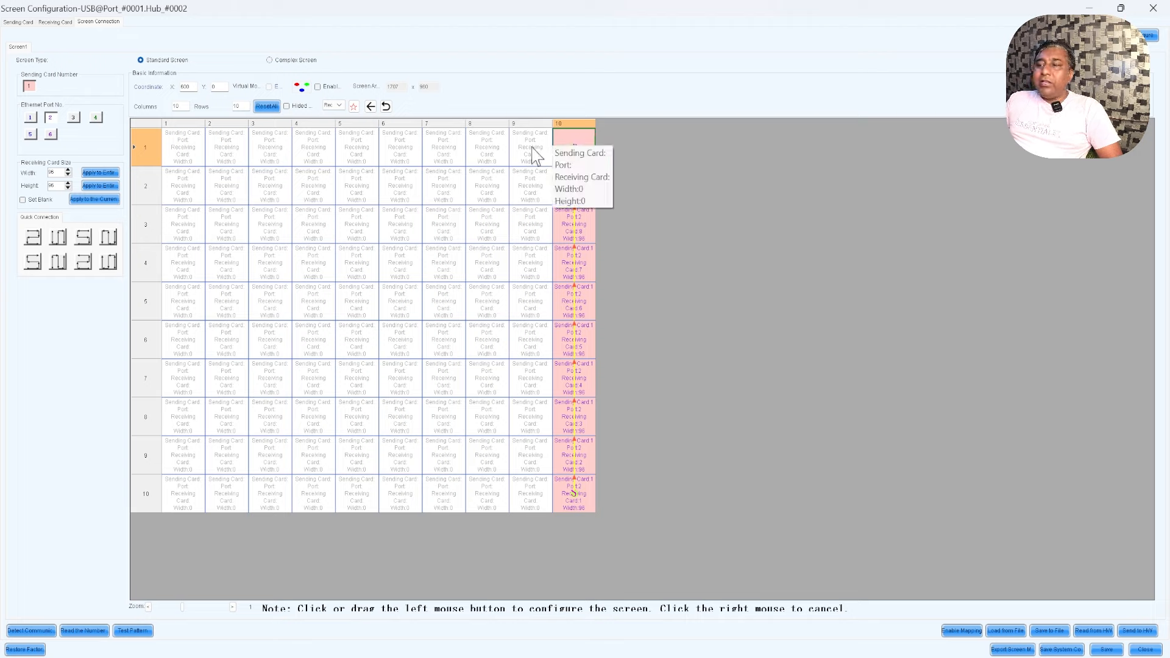
left_click_drag(535, 155, 538, 450)
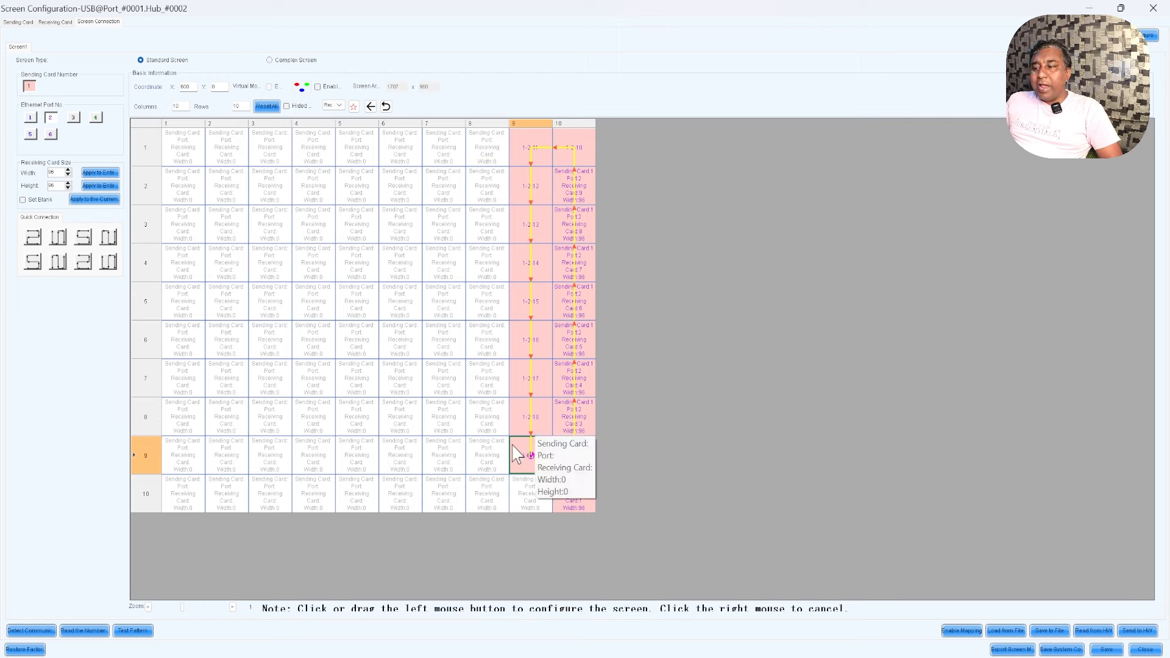
left_click(490, 420)
left_click_drag(491, 387, 512, 149)
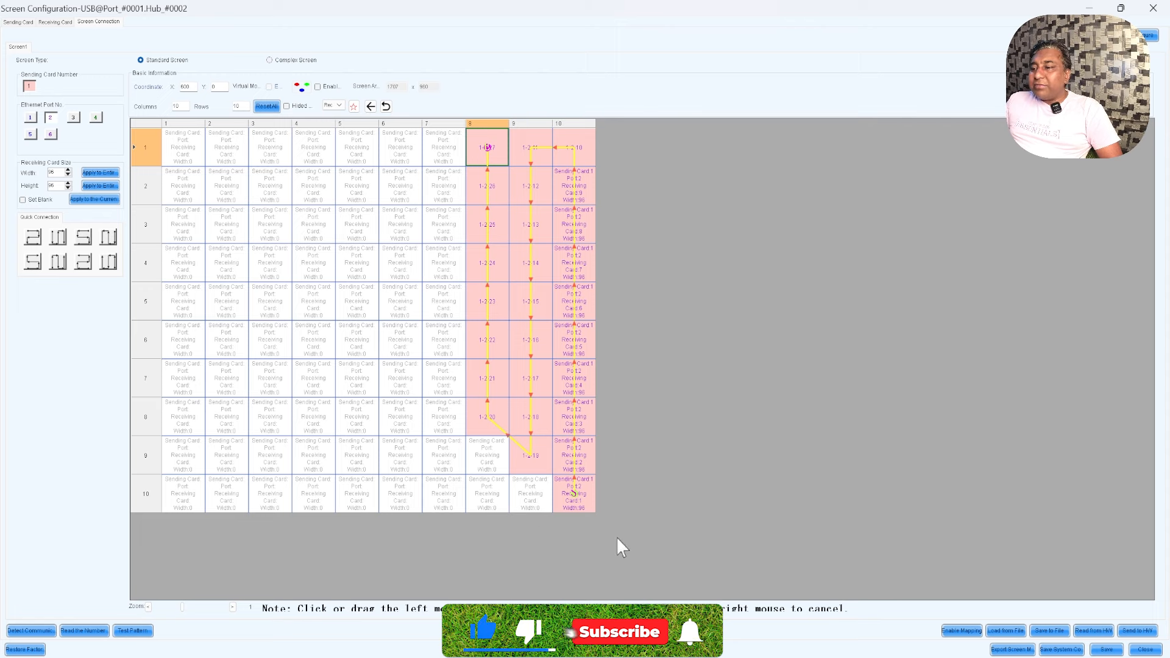
left_click(448, 152)
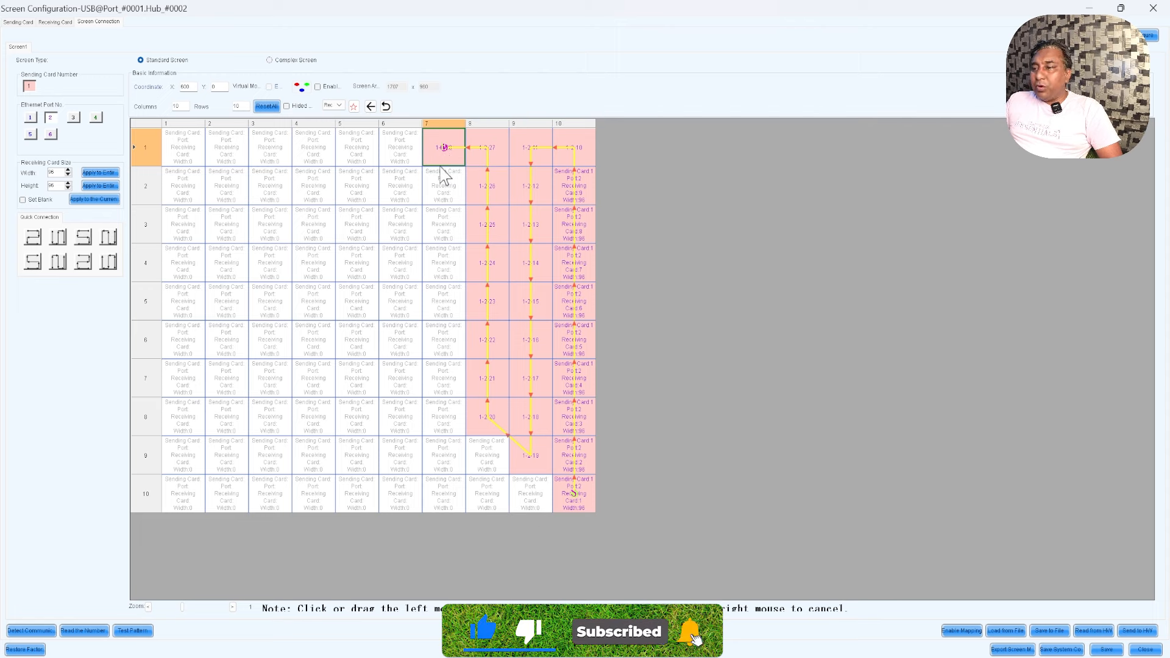
left_click_drag(447, 178, 447, 385)
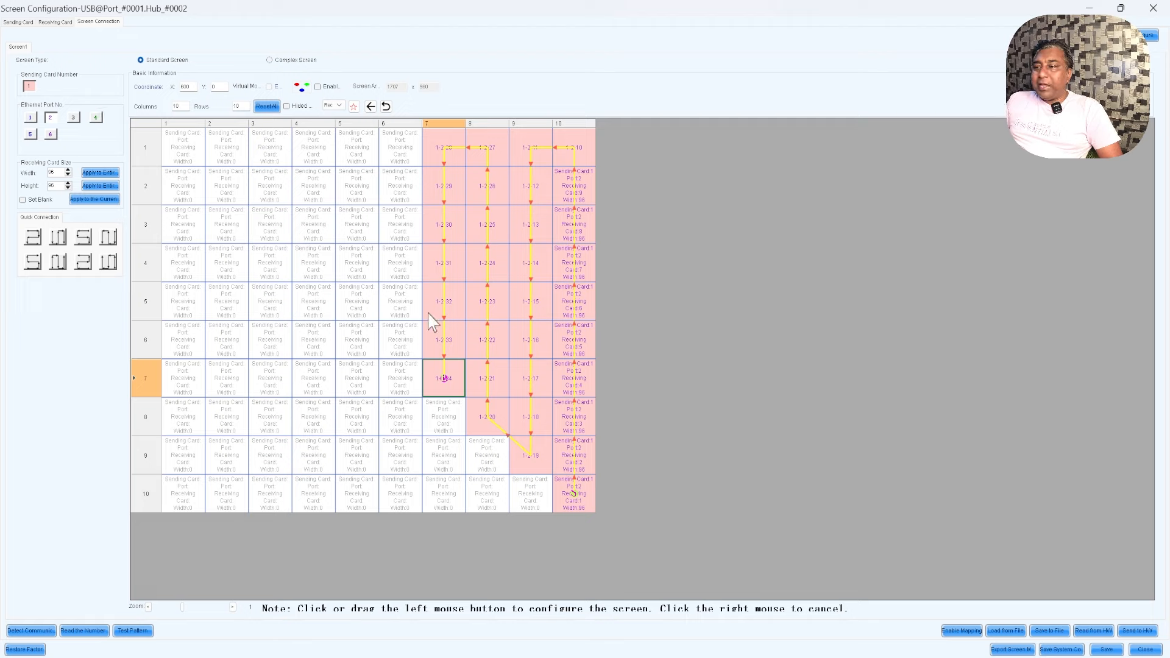
Wire Ethernet port 3 up column 6 from row 6, down column 5 to row 5, up column 4 from row 4, and down column 3 to row 3.
left_click(73, 118)
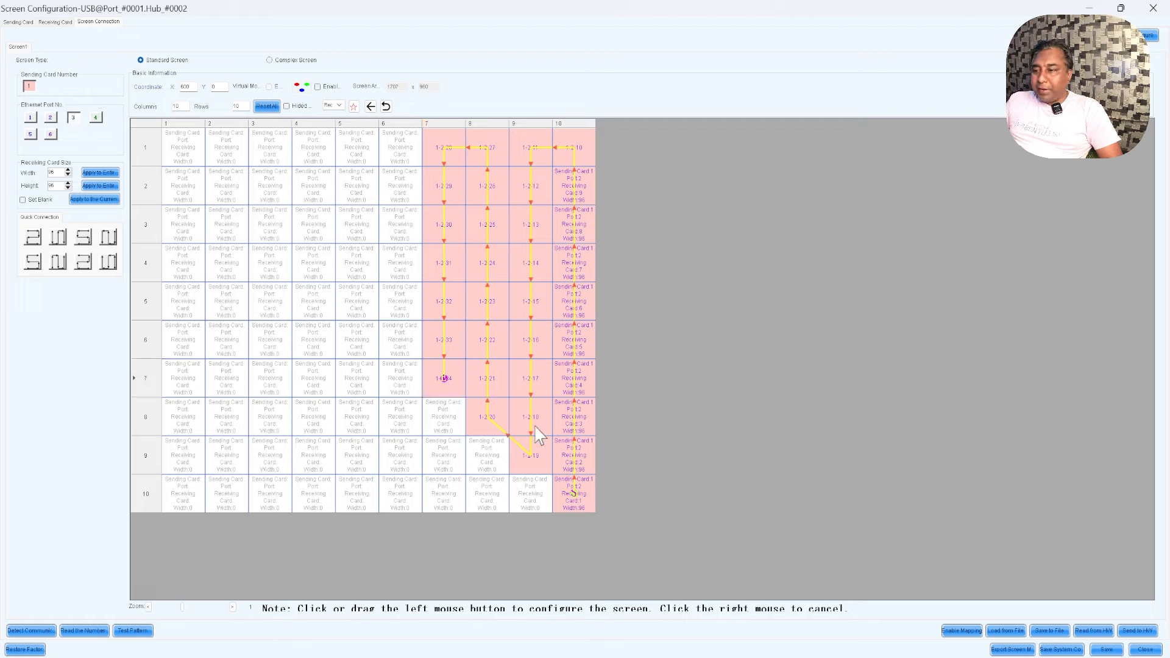
left_click(404, 352)
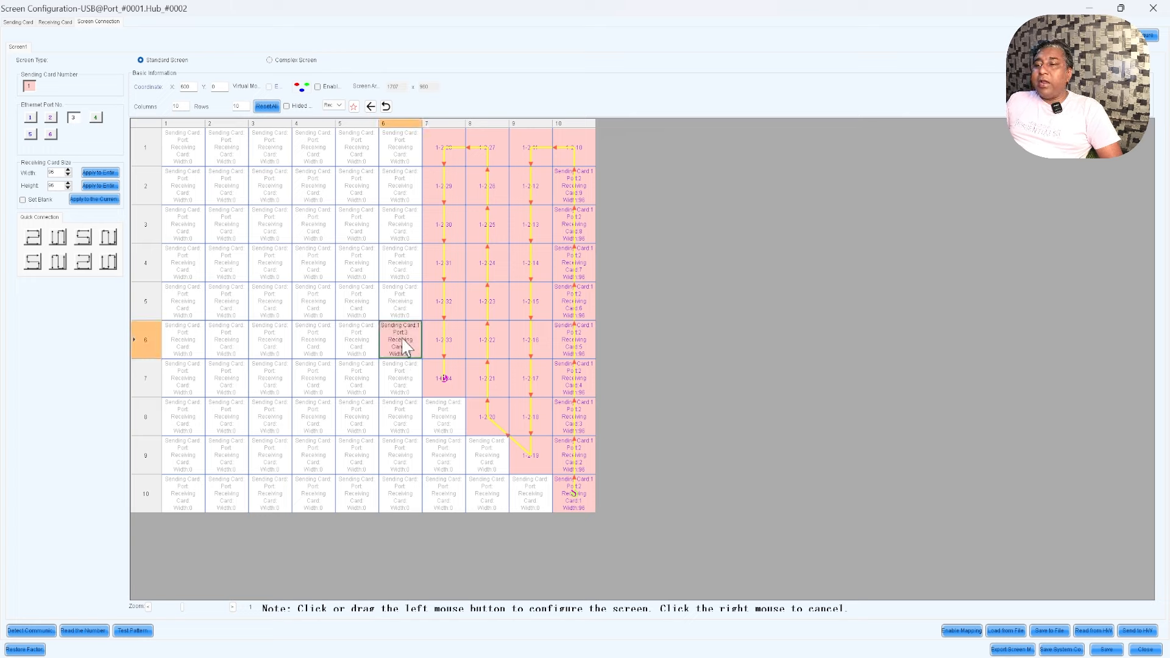
mouse_move(402, 341)
left_mouse_down()
mouse_move(399, 146)
mouse_move(366, 176)
mouse_move(360, 259)
mouse_move(314, 194)
mouse_move(316, 155)
left_mouse_up()
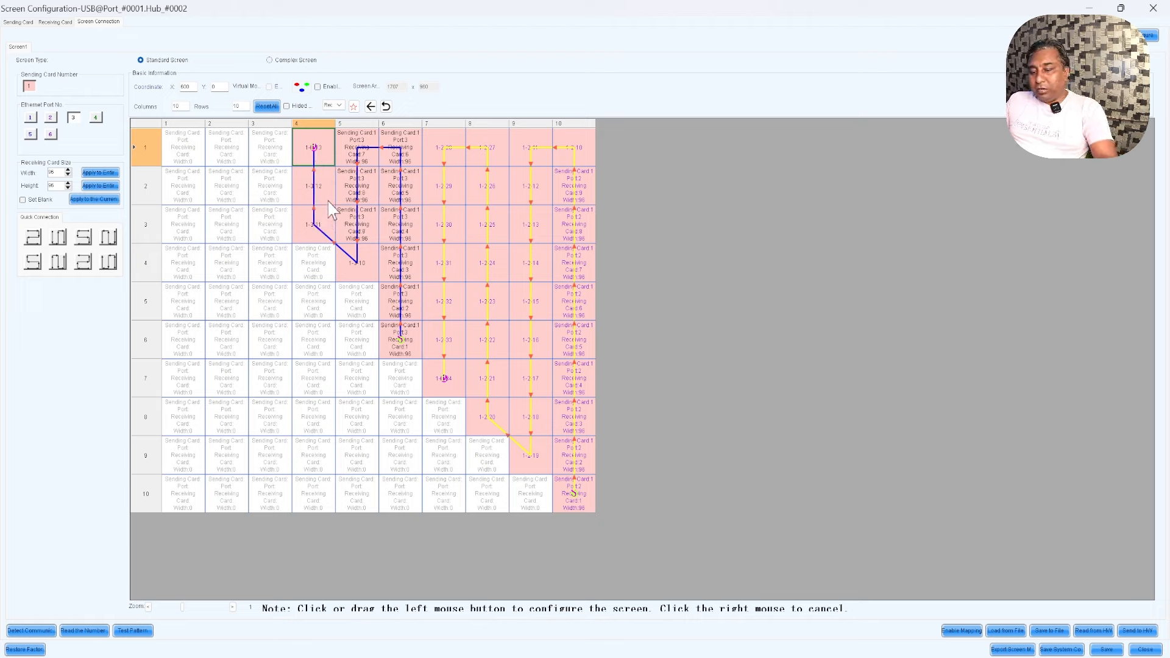
right_click(364, 272)
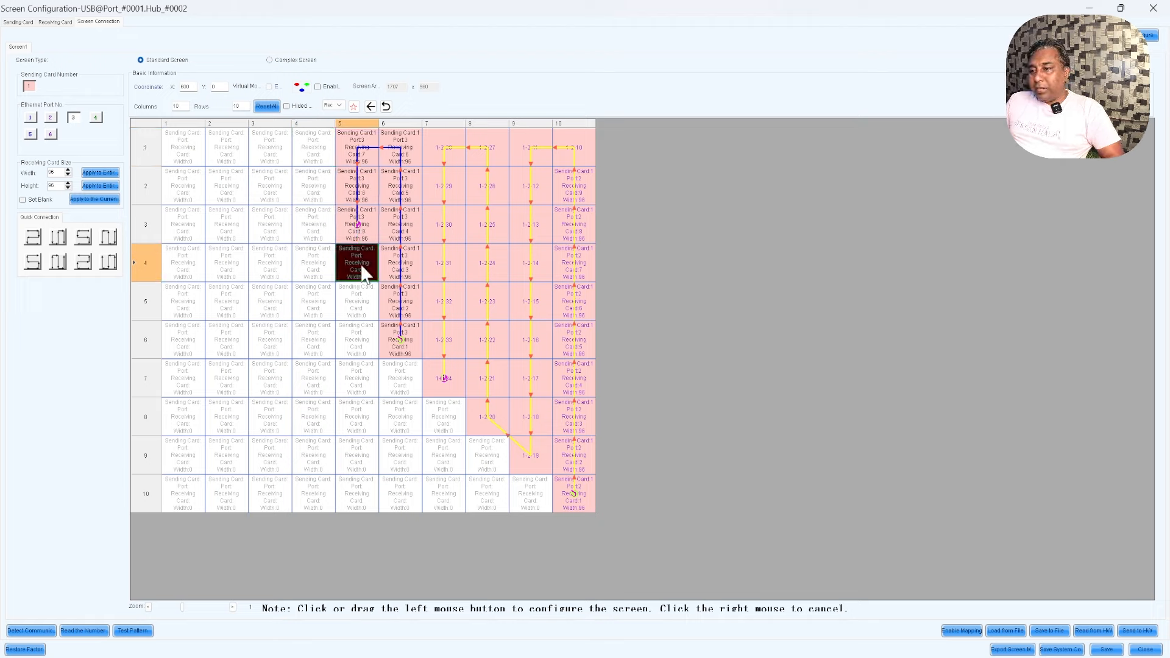
mouse_move(365, 272)
left_mouse_down()
mouse_move(368, 315)
mouse_move(324, 270)
mouse_move(316, 143)
mouse_move(272, 195)
mouse_move(272, 225)
left_mouse_up()
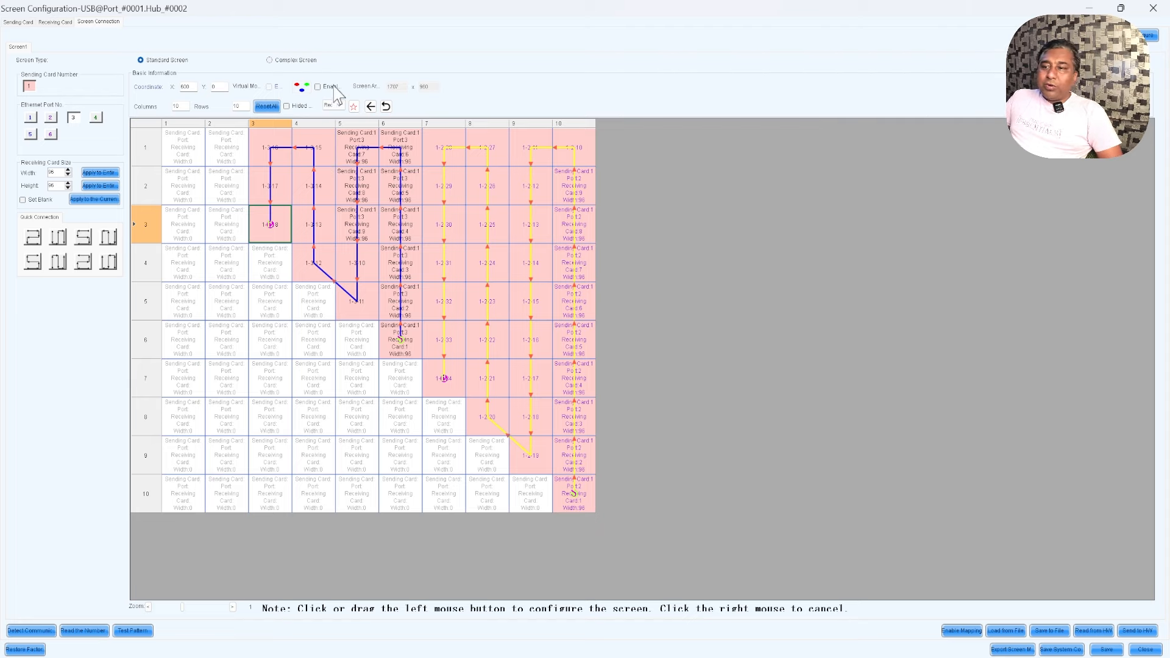
Use Ethernet port 4 to connect the cabinets at column 2, row 2 and column 1, row 1.
left_click(99, 119)
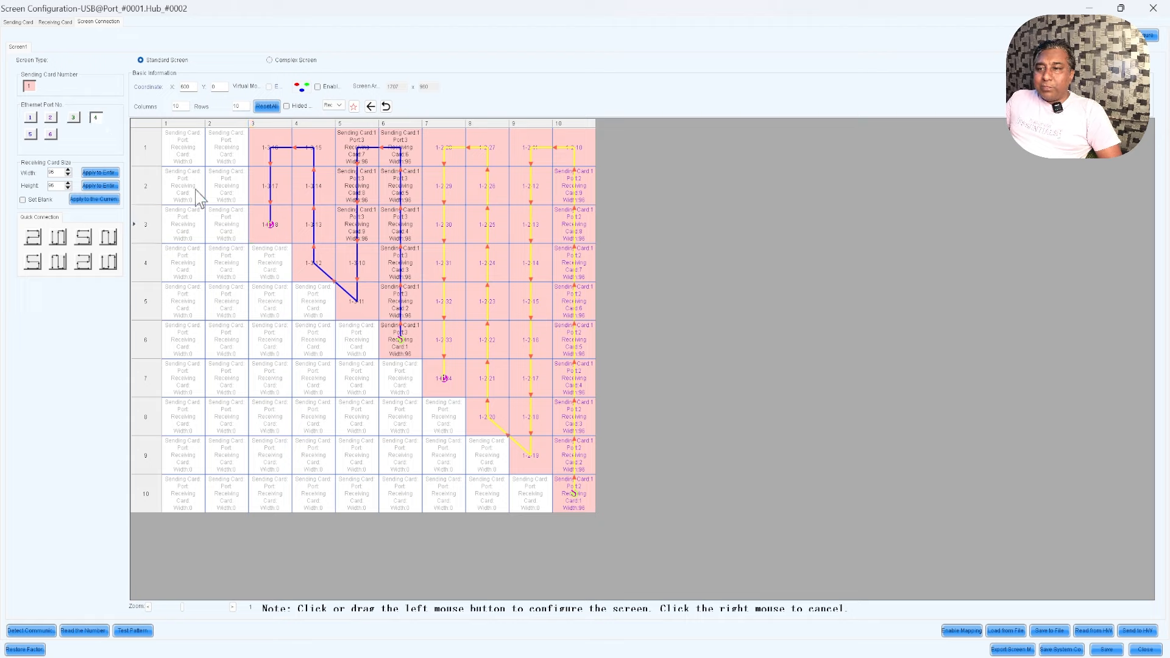
left_click(233, 196)
left_click(198, 154)
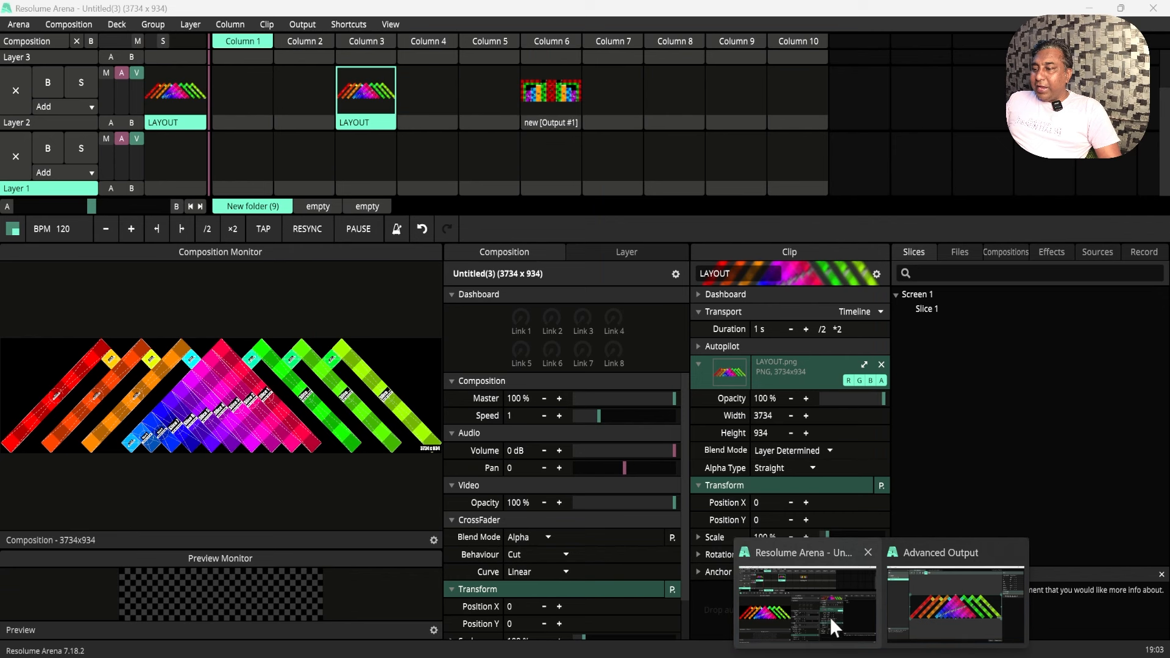
Switch to Resolume Arena and bring its Advanced Output window to the front.
left_click(828, 617)
mouse_move(837, 650)
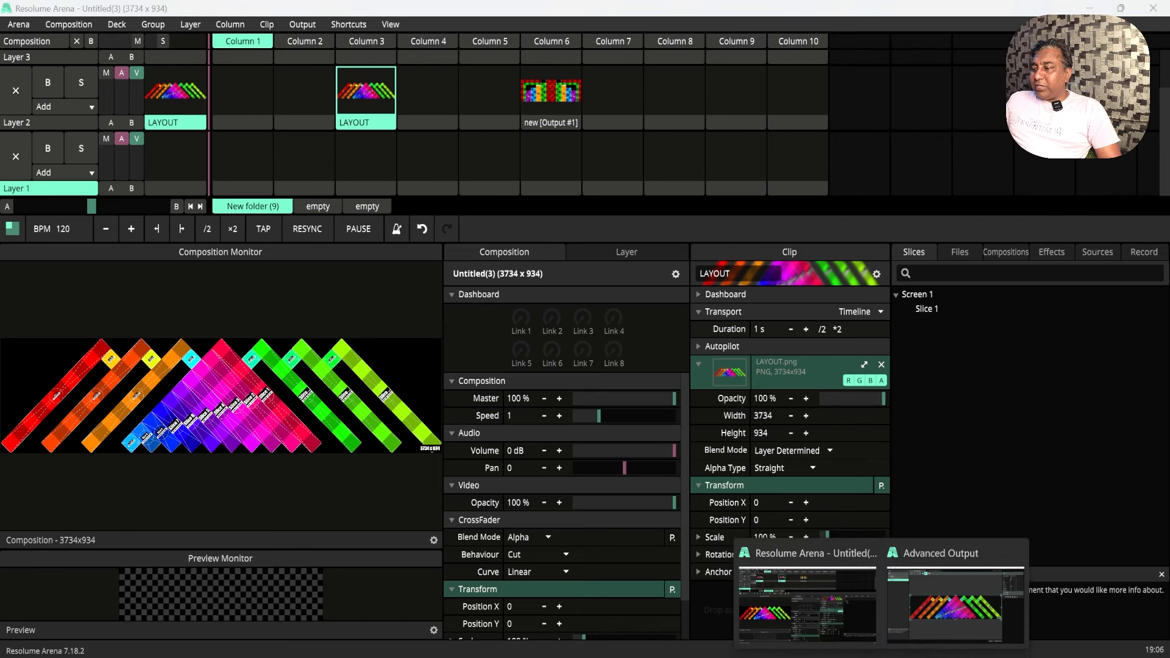
left_click(949, 613)
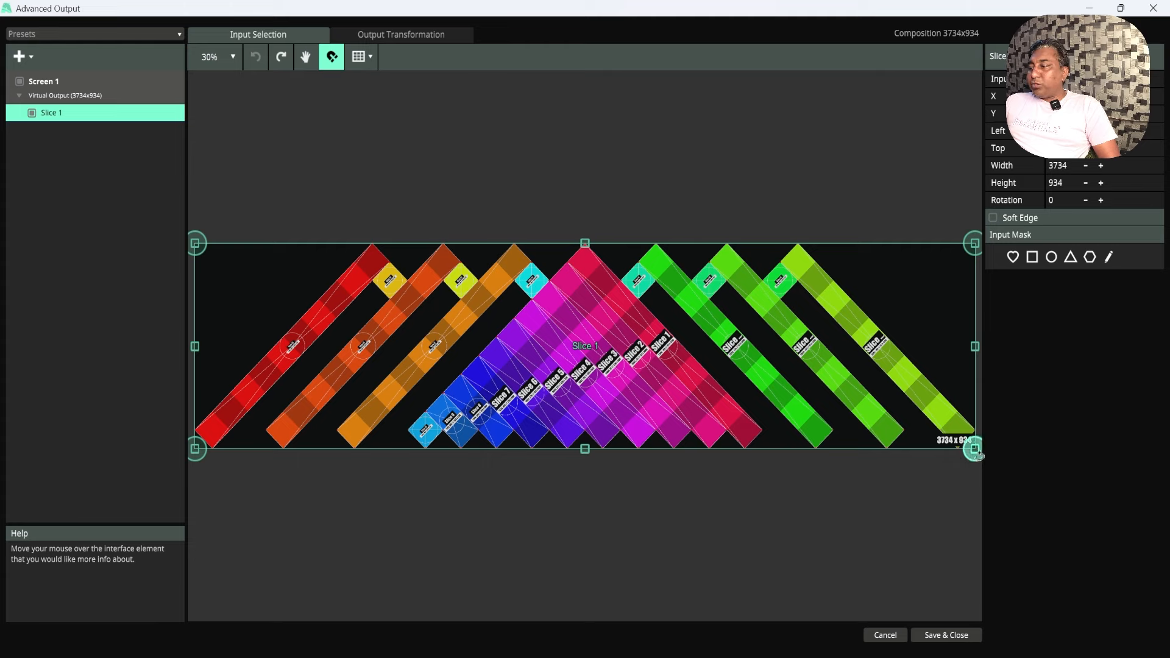
Try rotating Slice 1's input selection by 10 degrees and undo the rotation.
left_click_drag(973, 449, 889, 495)
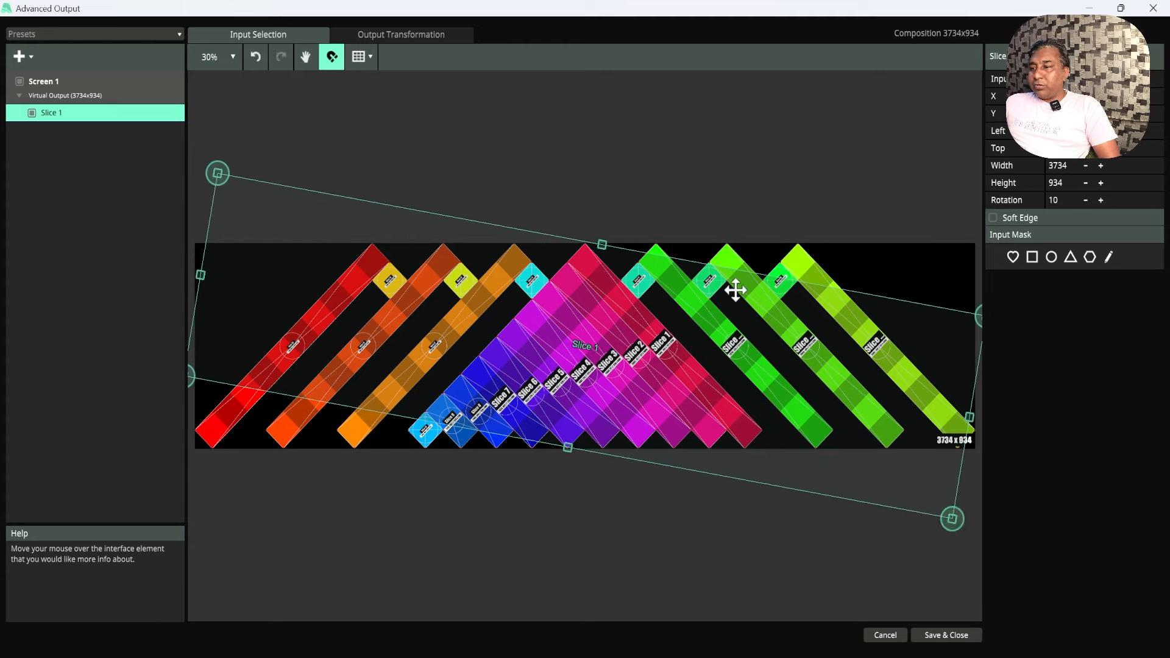
key("ctrl+z")
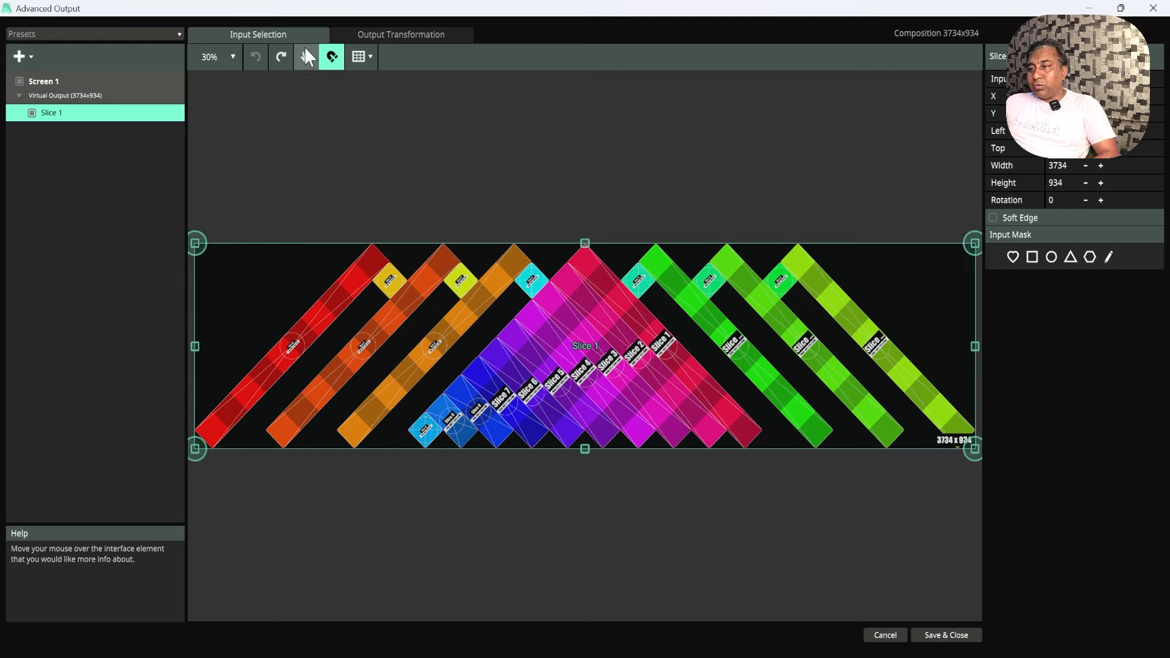
In the output transformation, rotate Slice 1 to 45 degrees and resize it to about 1517 x 1019.
left_click(415, 36)
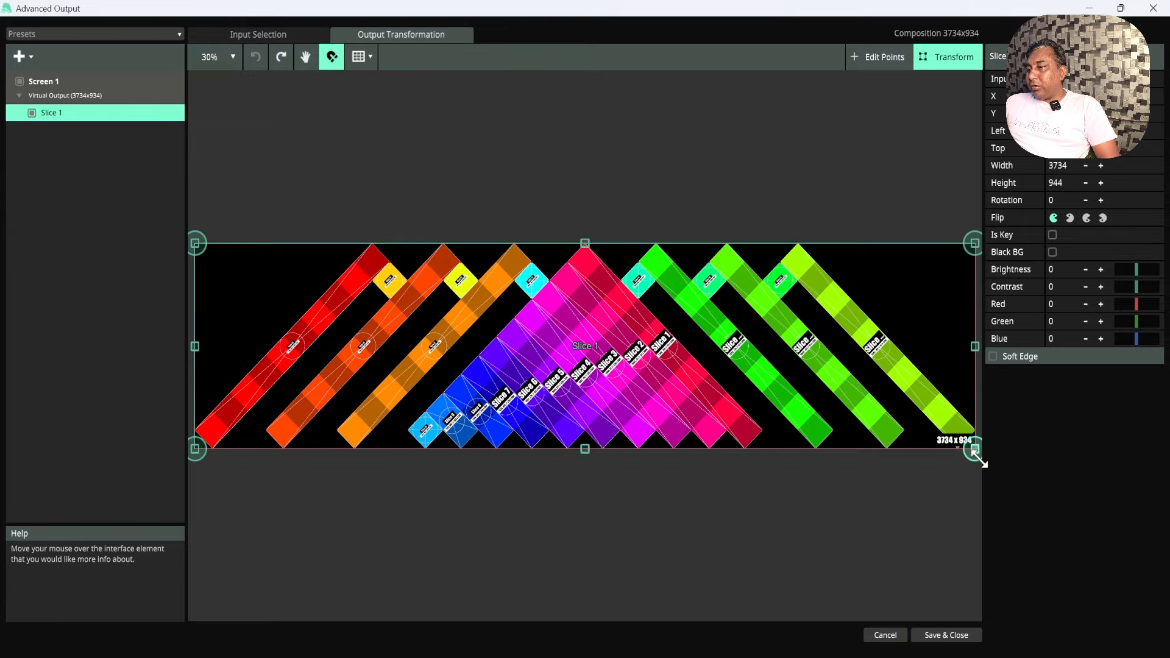
left_click_drag(975, 450, 626, 454)
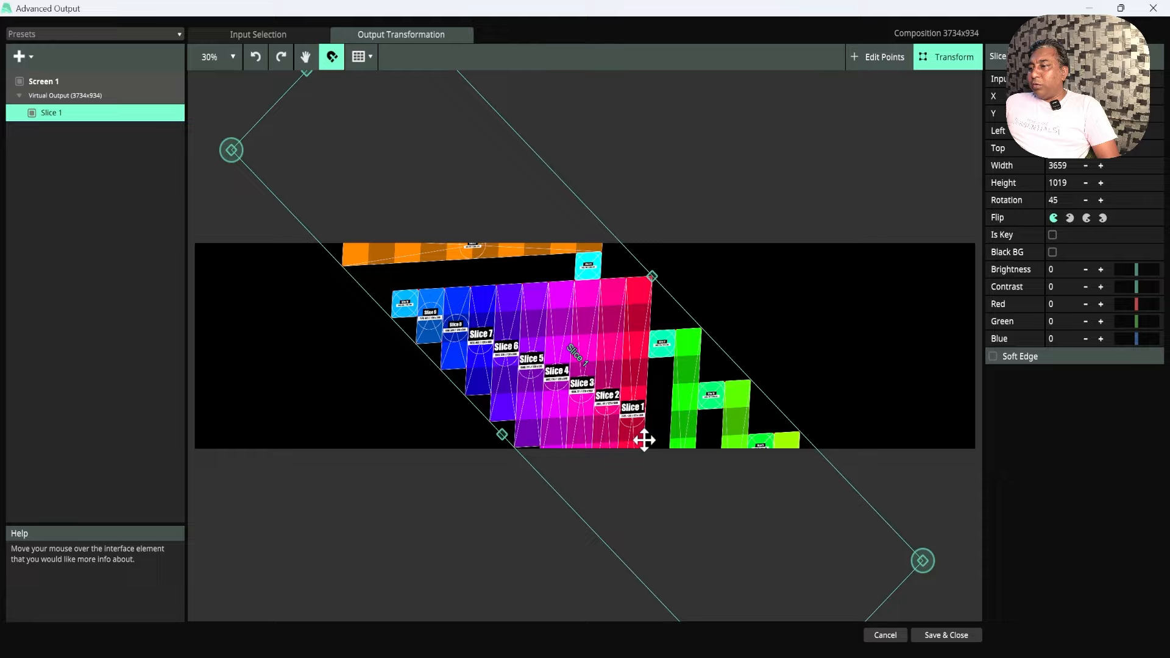
left_click_drag(308, 72, 463, 264)
left_click_drag(634, 386, 603, 300)
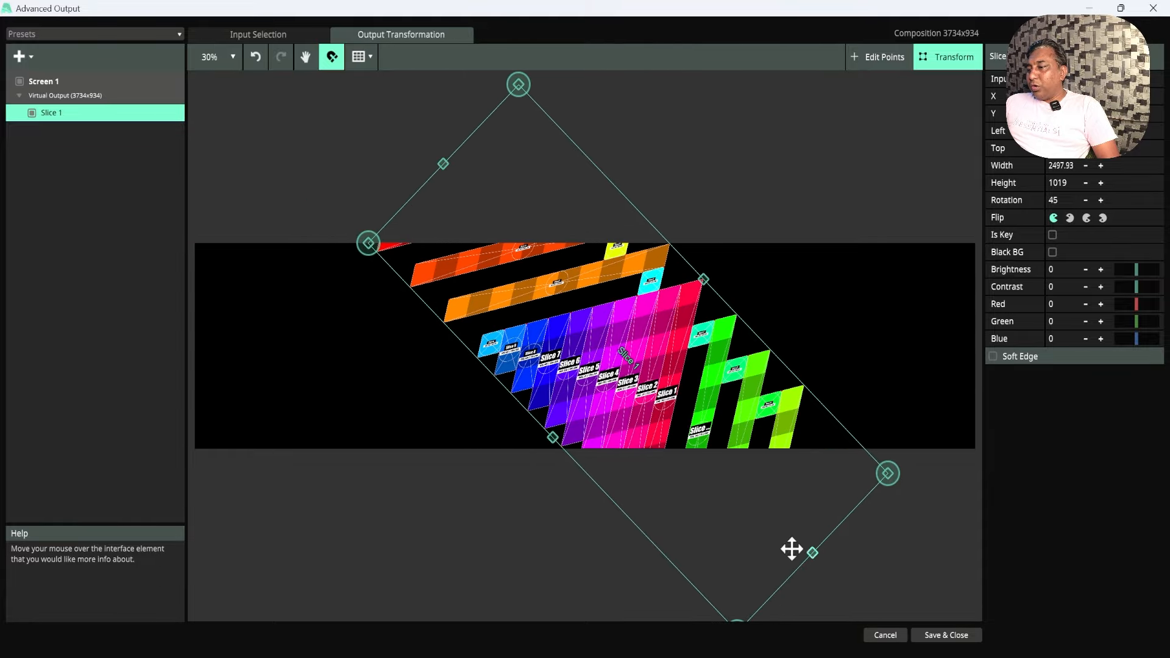
left_click_drag(813, 553, 676, 394)
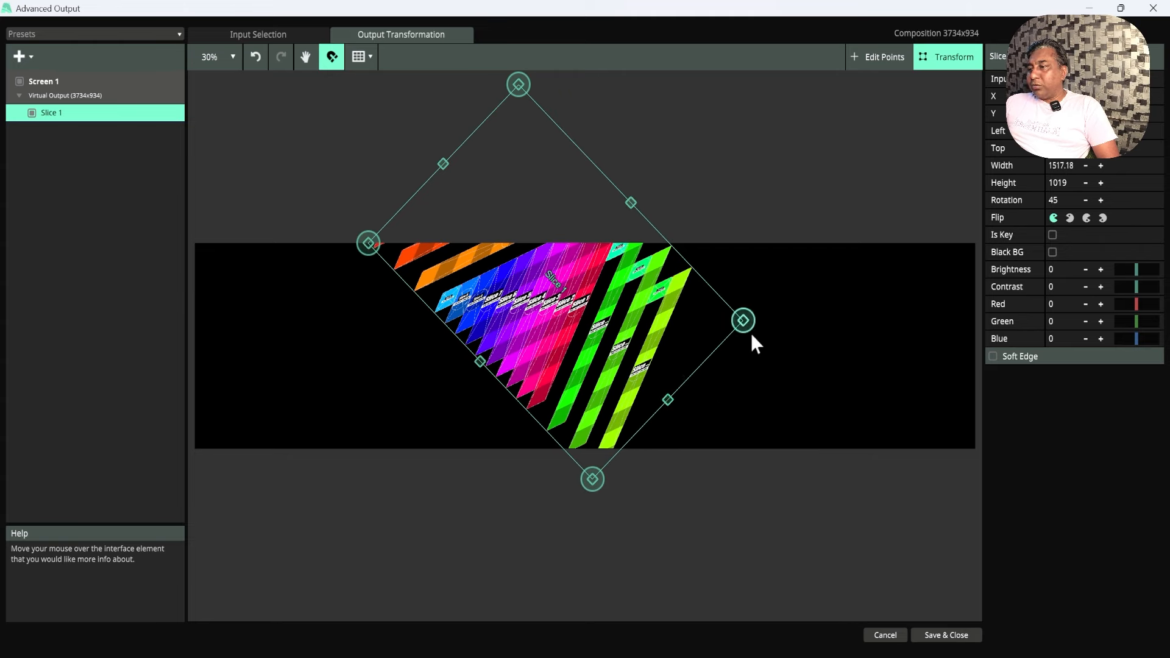
Change Slice 1's output rotation to 20 degrees and move the slice slightly down.
left_click_drag(751, 323, 741, 234)
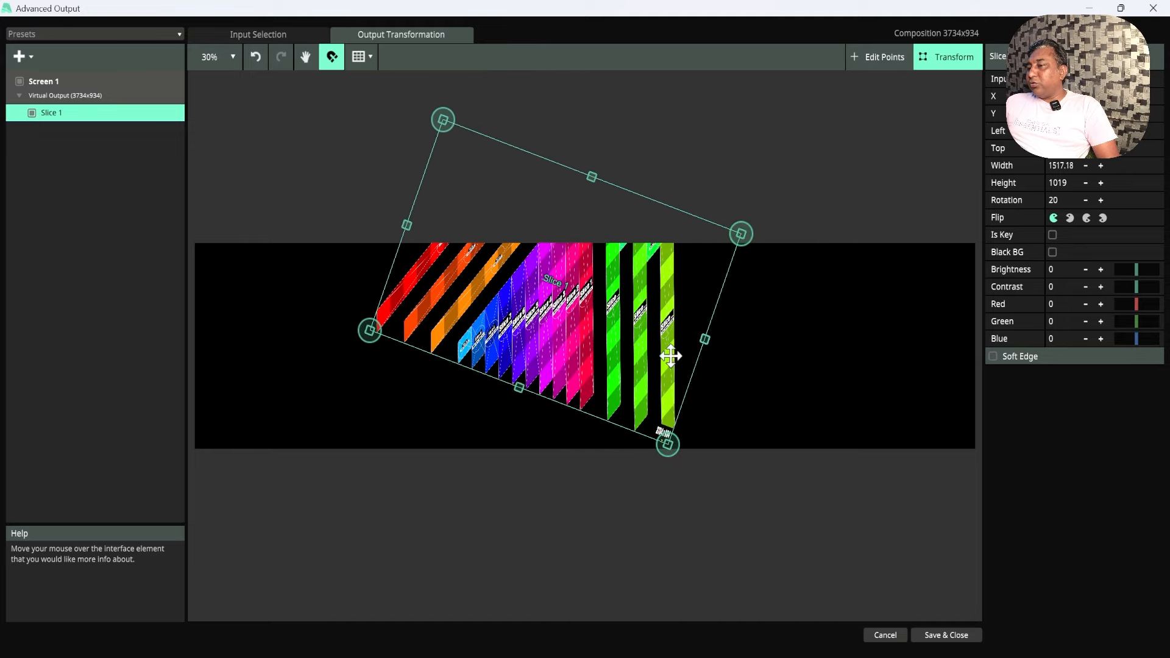
left_click_drag(591, 327, 595, 366)
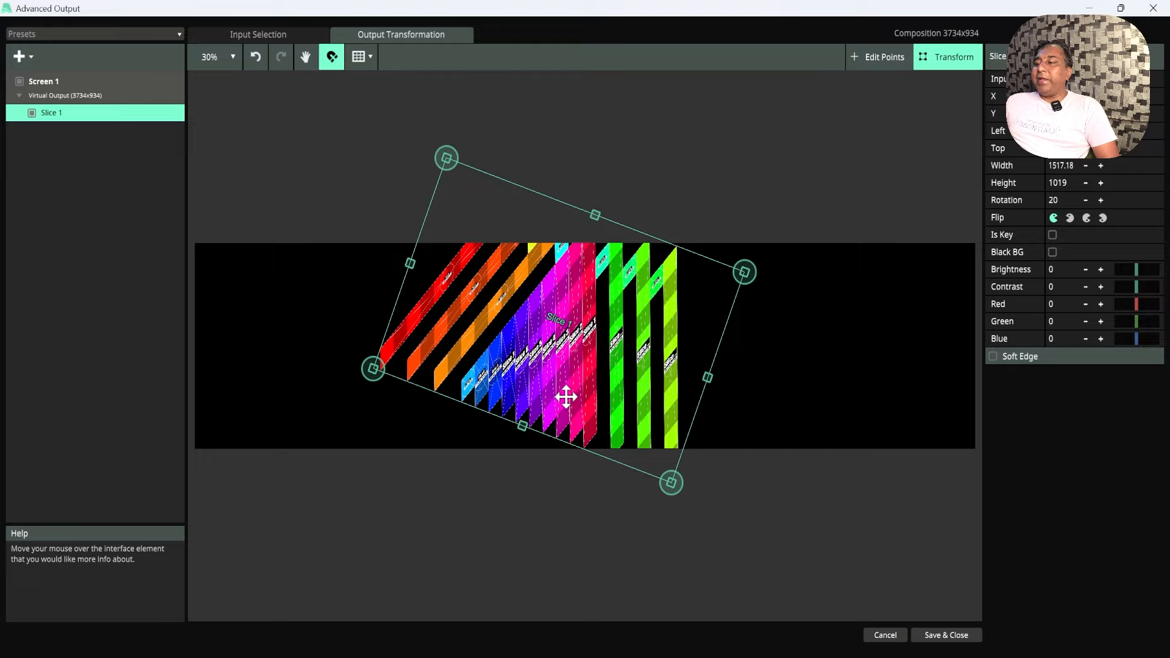
Enlarge Slice 1 in the output transformation to about 2020 x 1302 and rotate it to about 3 degrees.
left_click_drag(373, 368, 313, 411)
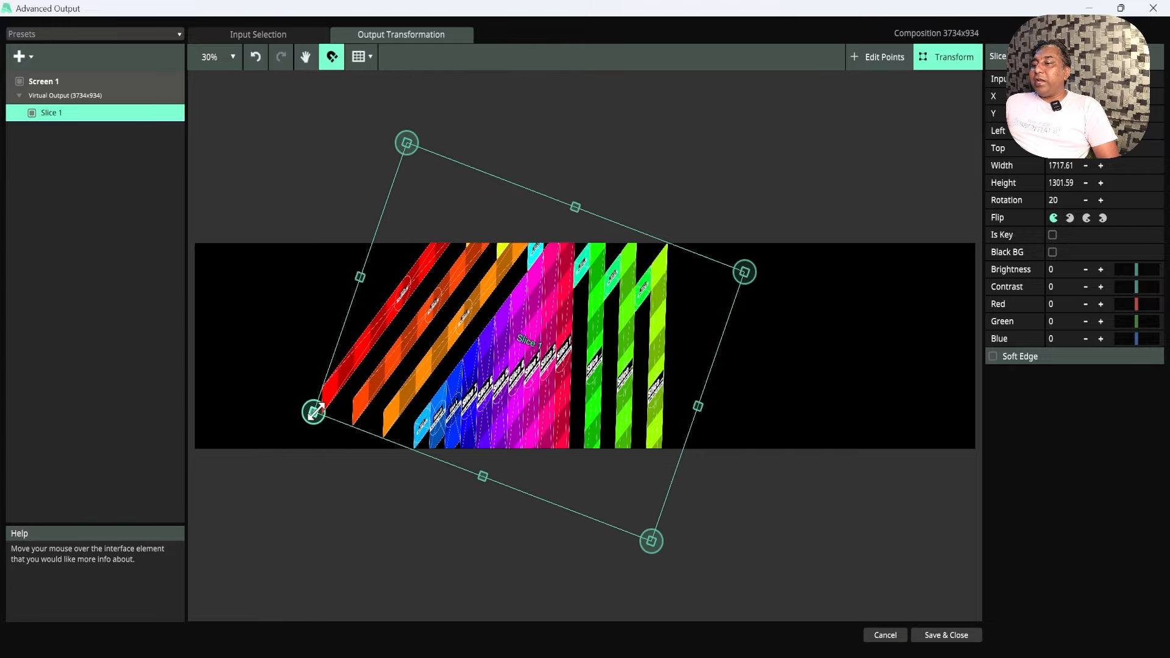
left_click_drag(697, 404, 765, 428)
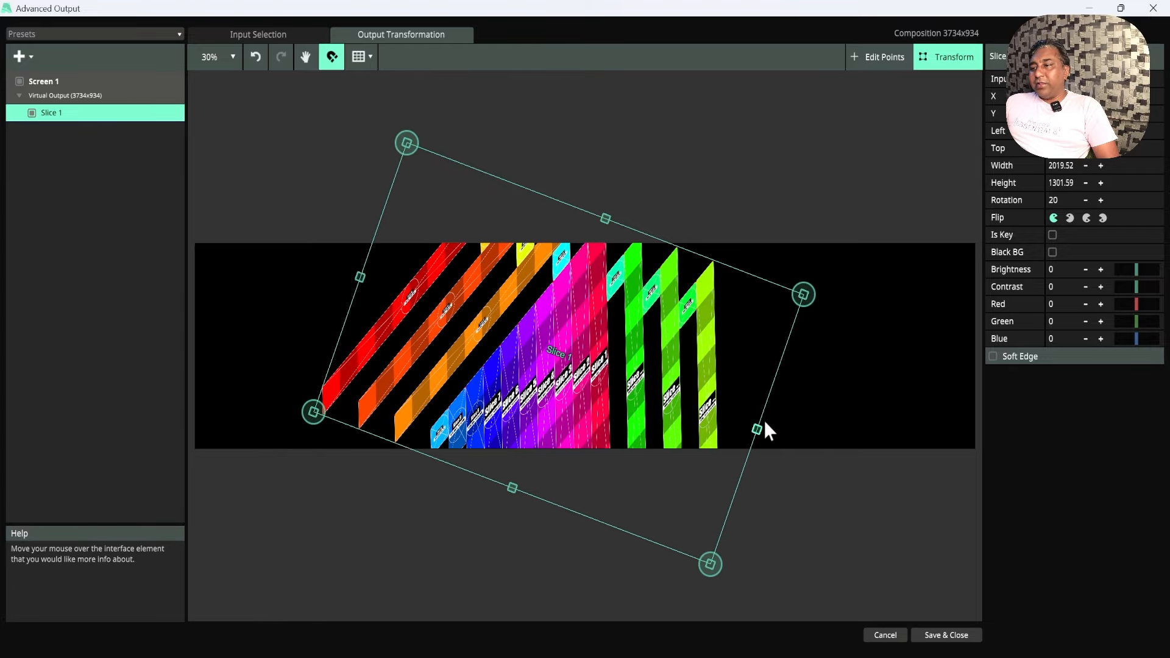
left_click_drag(721, 580, 763, 504)
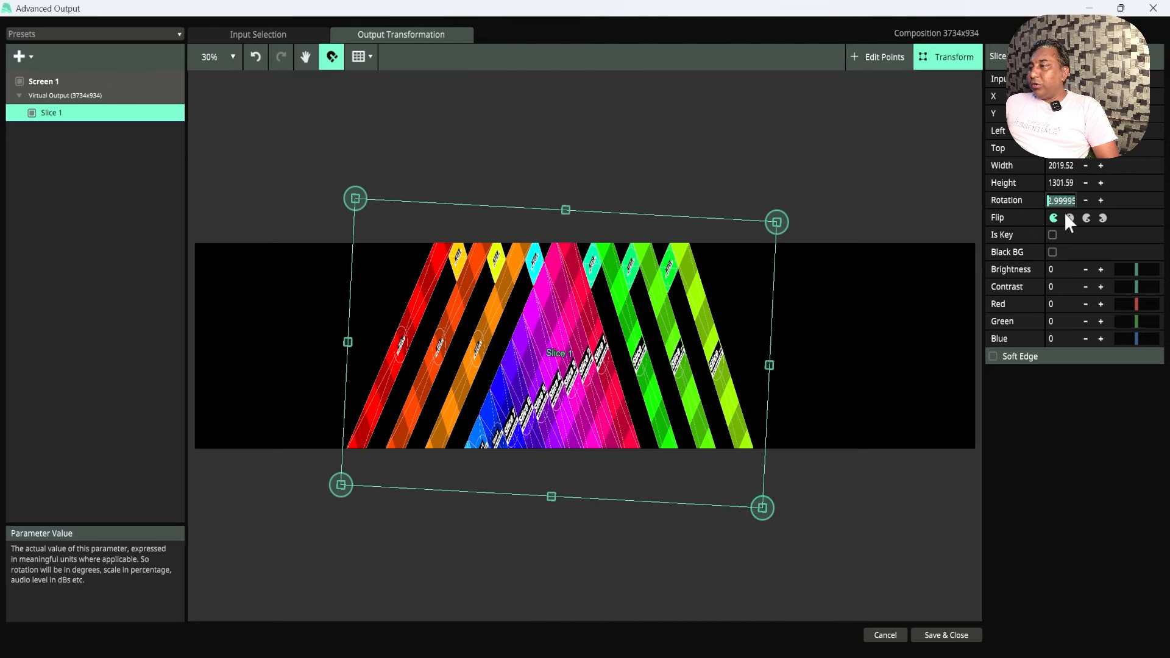
Set Slice 1's output rotation to 0 and stretch the slice to a width of about 3002.
type("0")
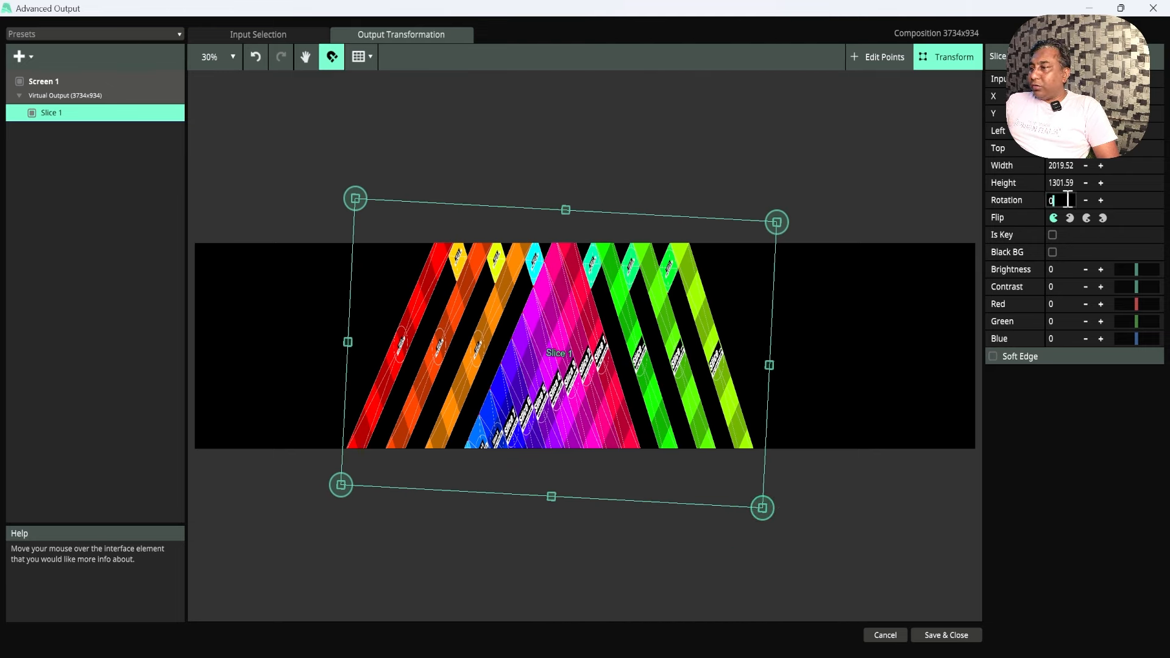
key("Return")
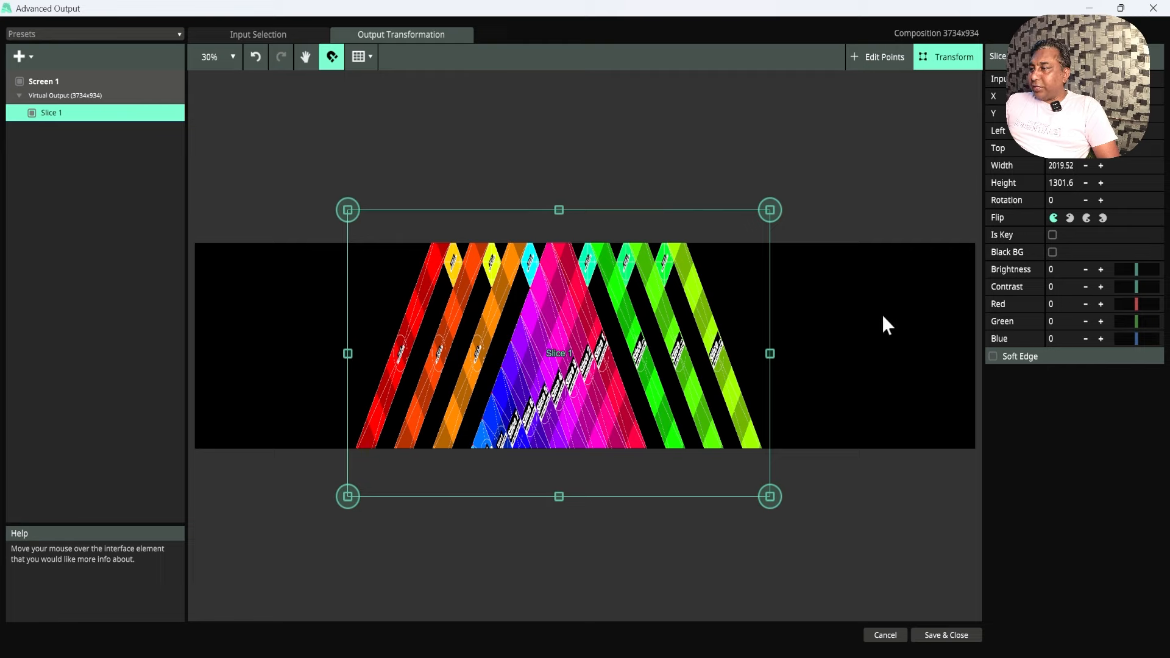
left_click_drag(770, 353, 974, 359)
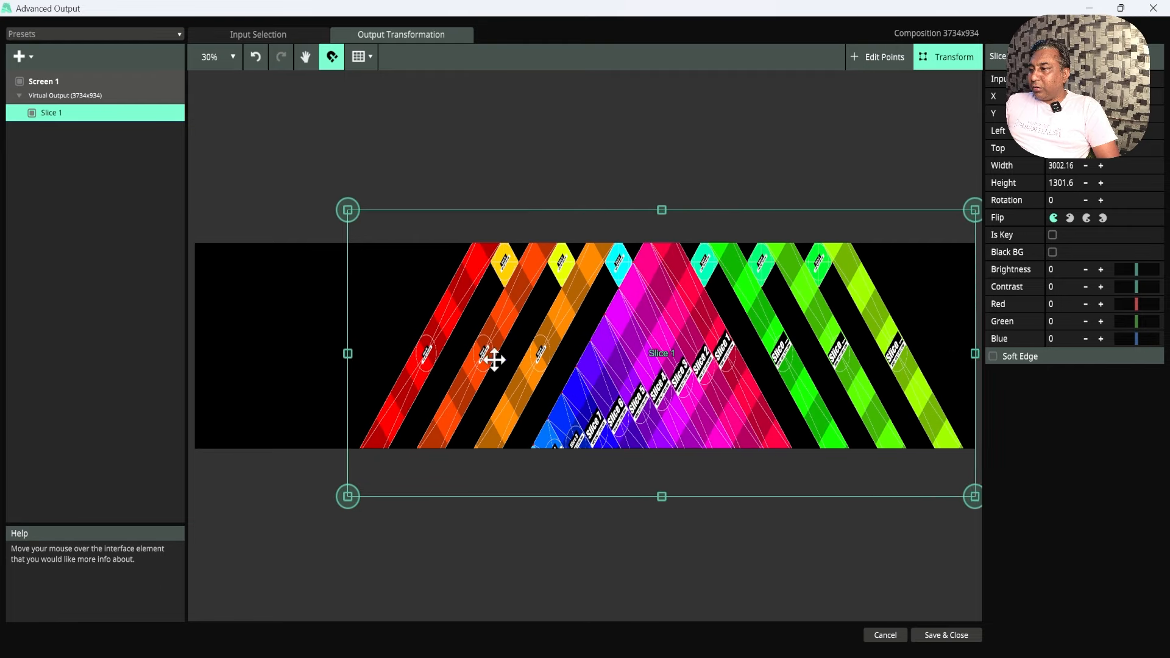
Fit Slice 1 to the whole area of the virtual output and deselect it.
right_click(487, 371)
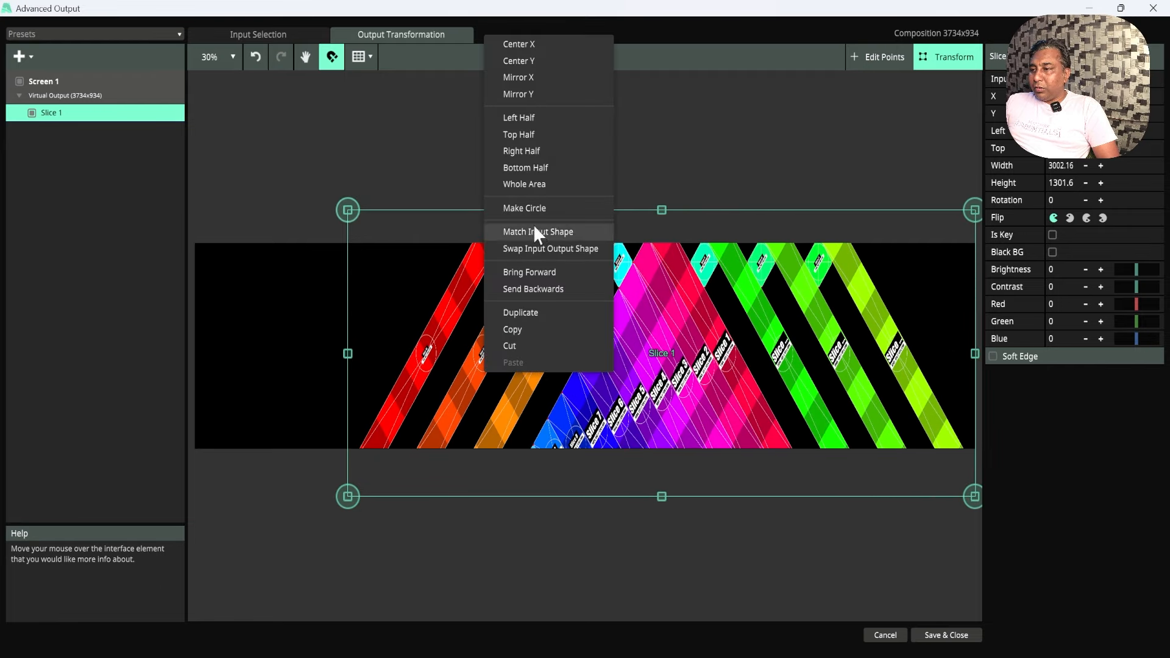
left_click(530, 183)
left_click(565, 539)
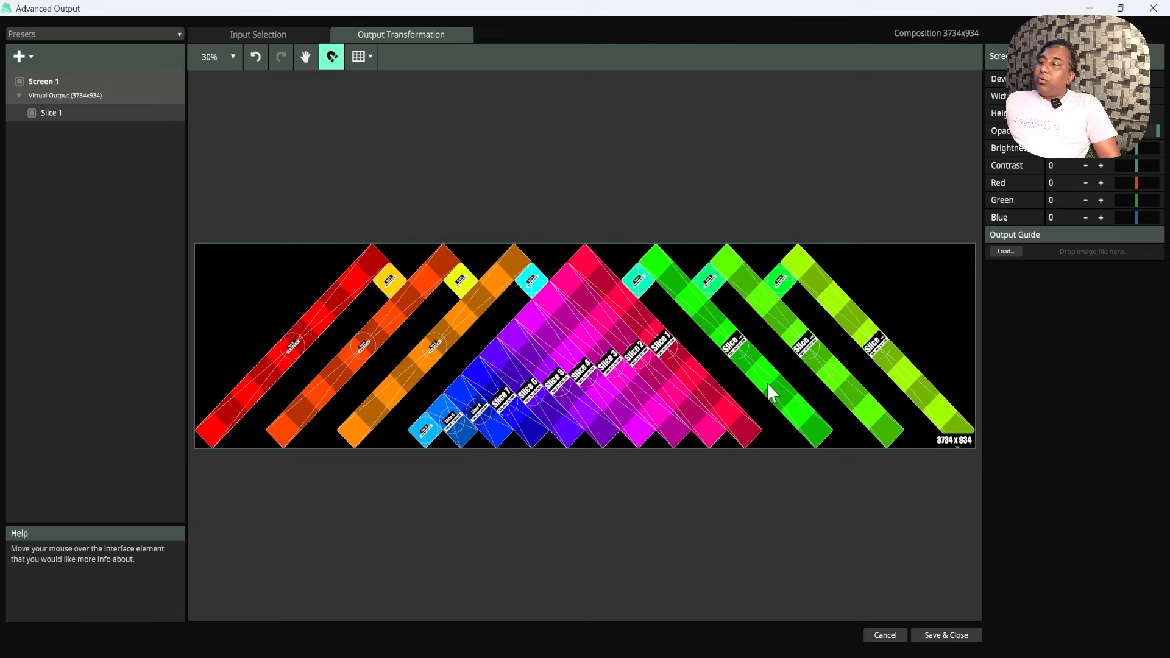
Save and close the advanced output setup, and minimize Resolume Arena to return to NovaLCT's screen configuration.
left_click(939, 635)
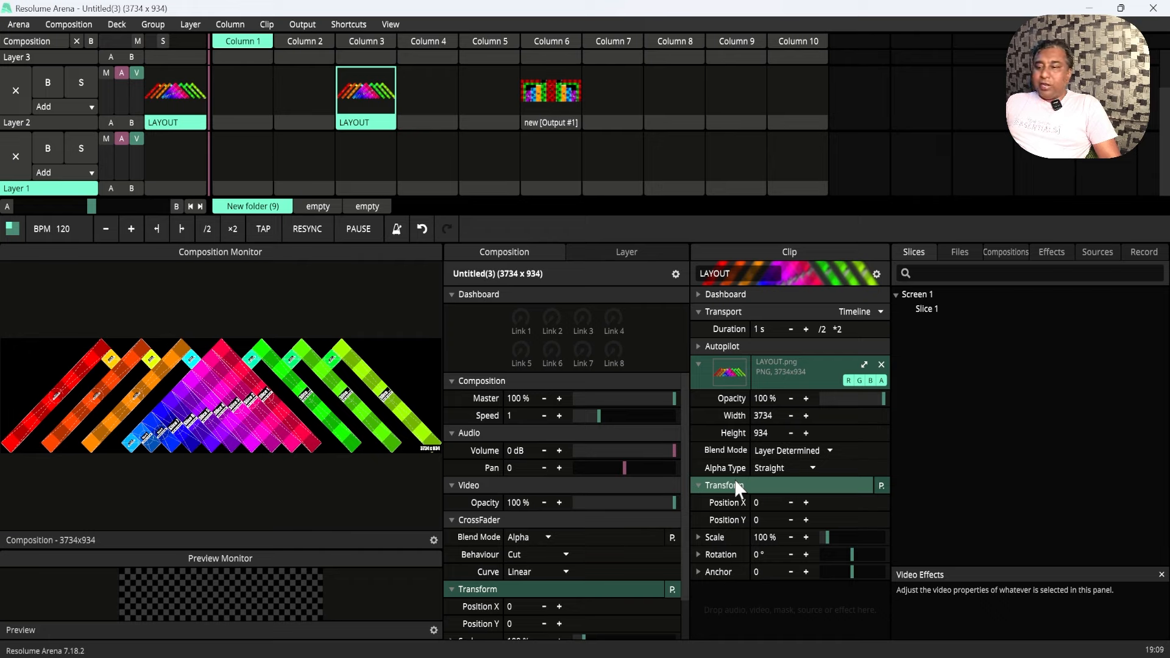
left_click(1087, 10)
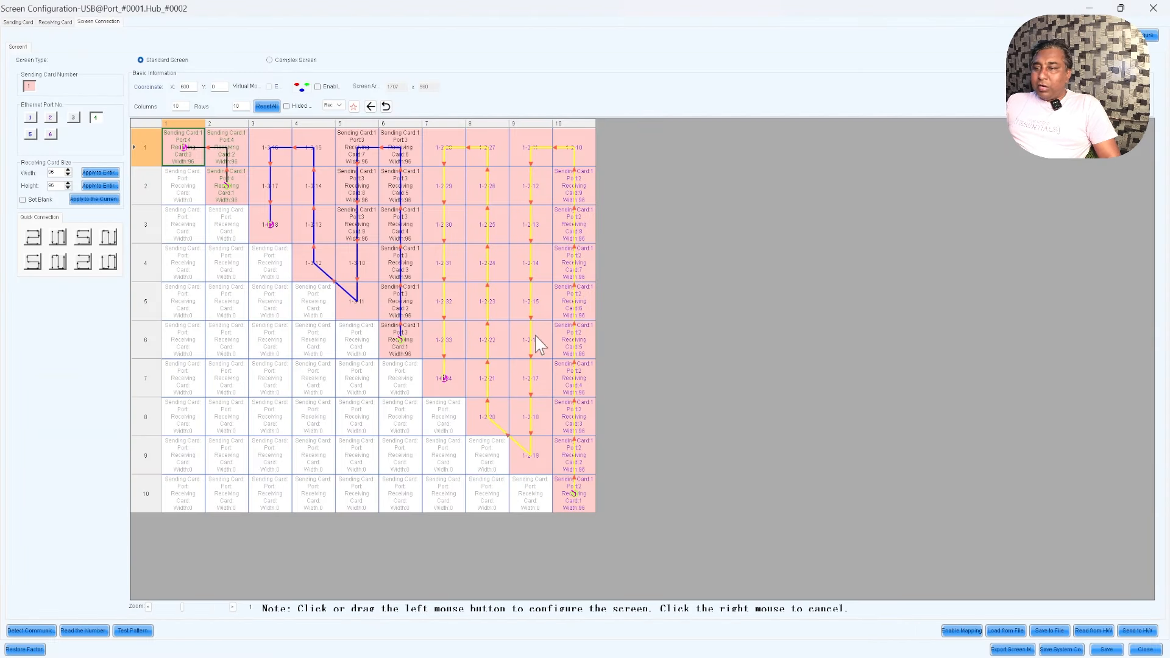